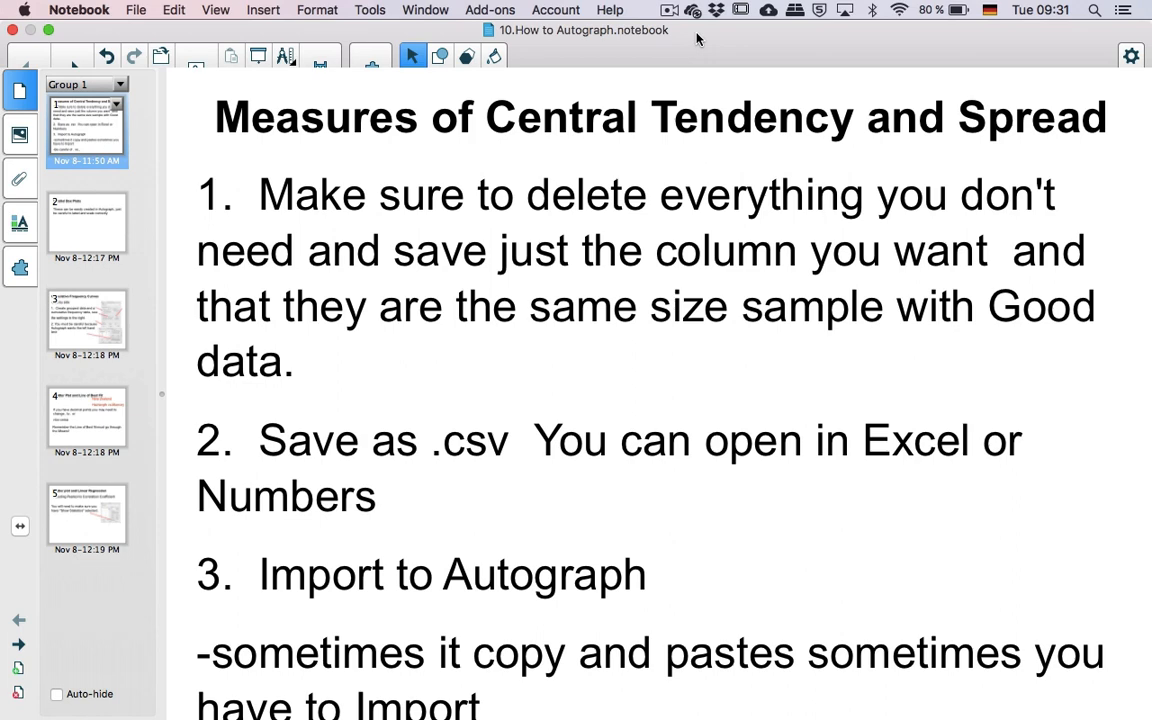
# Look over the notebook's Cumulative Frequency Curves page and return to the Measures of Central Tendency and Spread page.
pyautogui.click(72, 225)
pyautogui.click(75, 292)
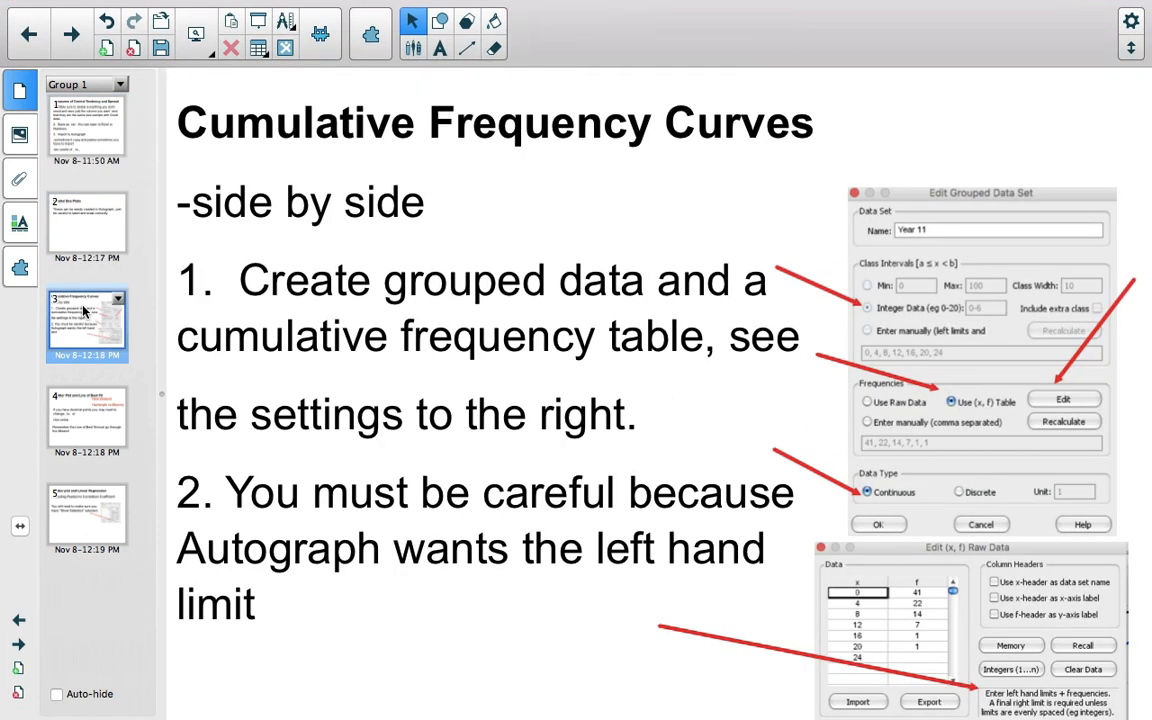
pyautogui.click(84, 117)
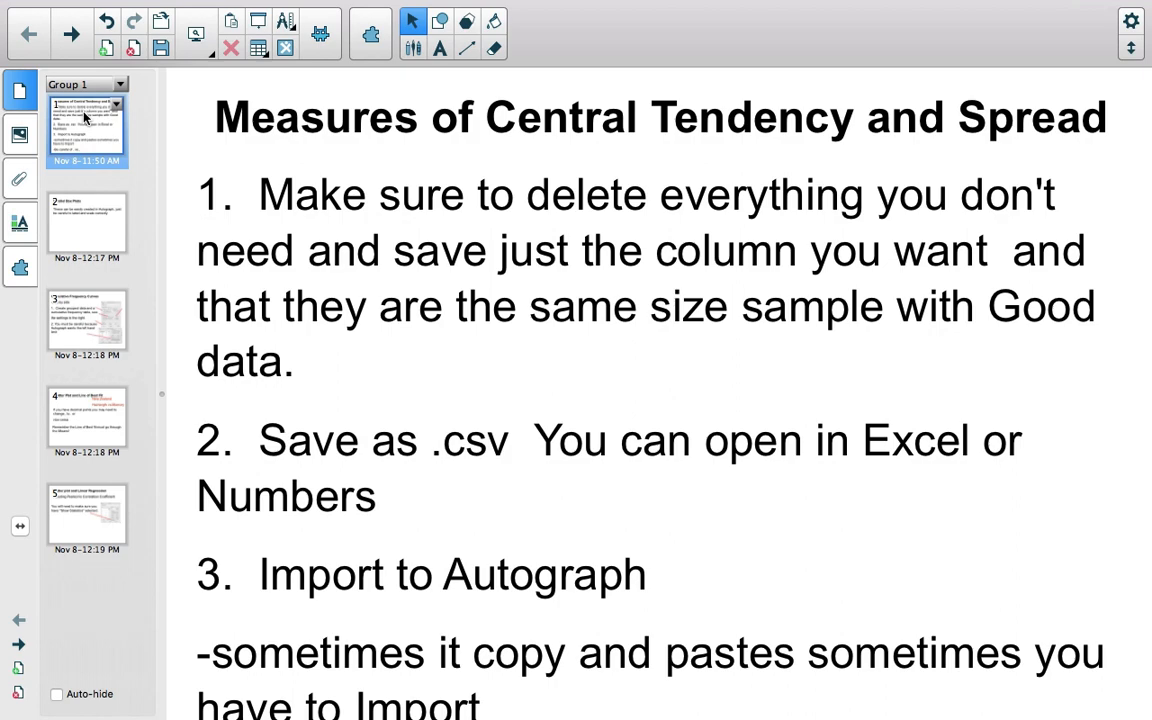
# Switch to Chrome and open the Australian census original questions link in a new tab, bringing that tab to the front.
pyautogui.hotkey('ctrl', 'Right')
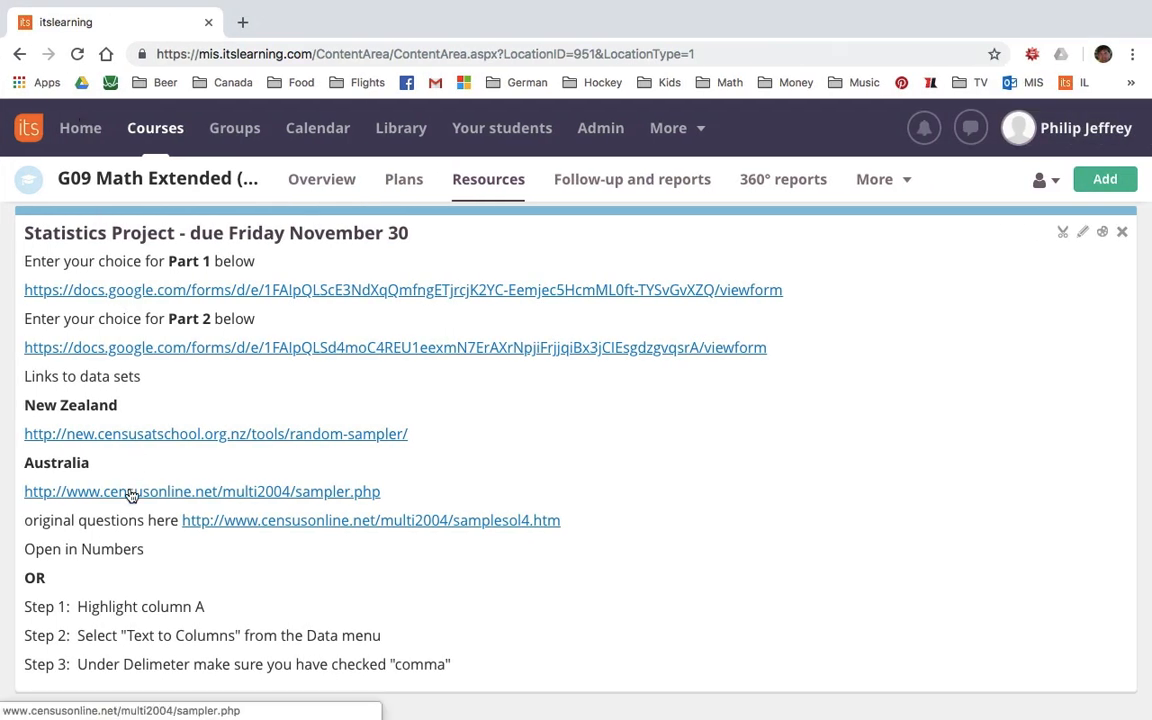
pyautogui.rightClick(279, 521)
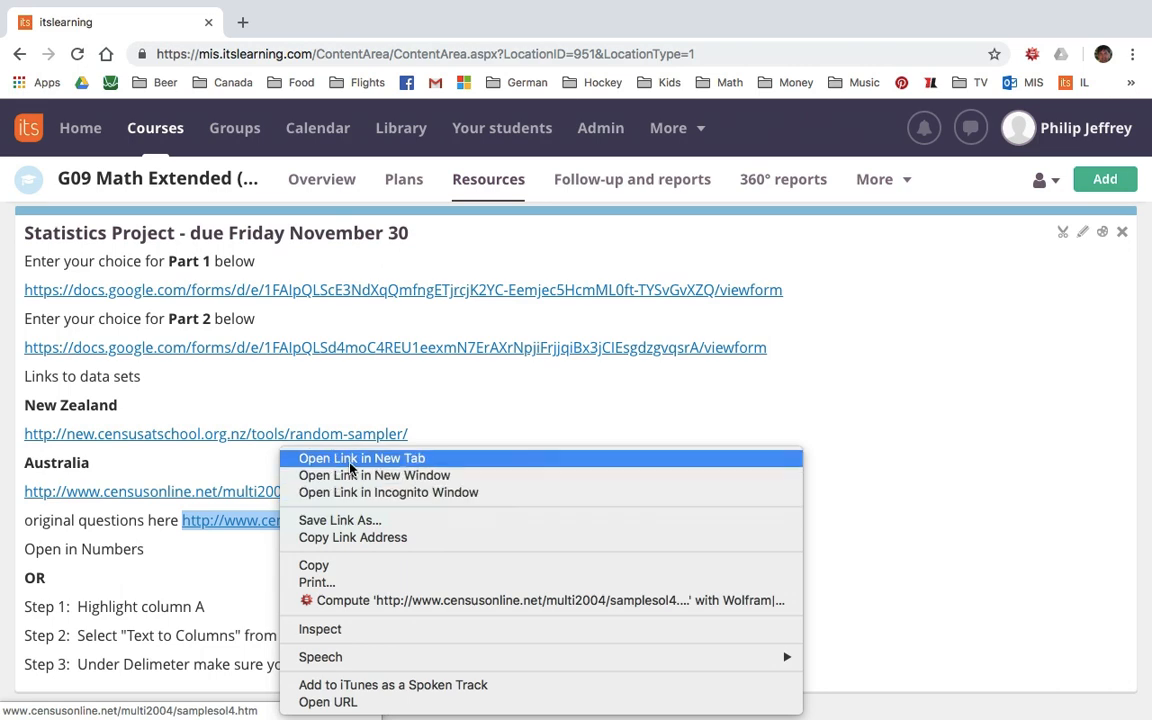
pyautogui.click(340, 456)
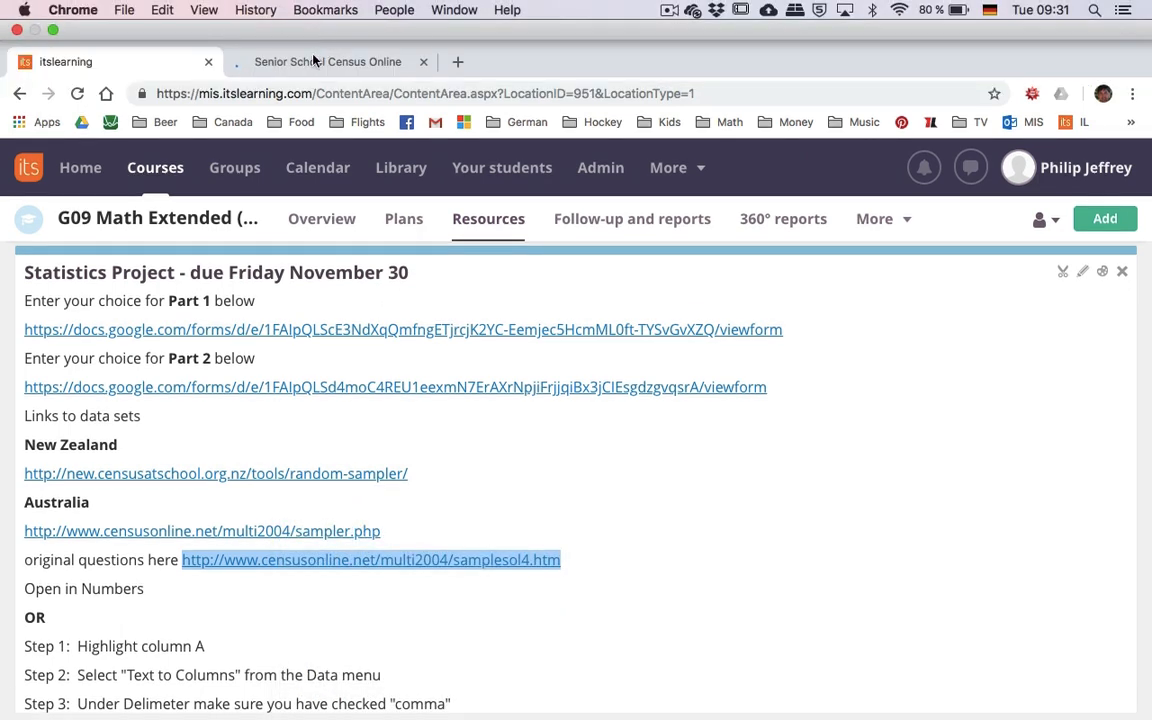
pyautogui.click(309, 30)
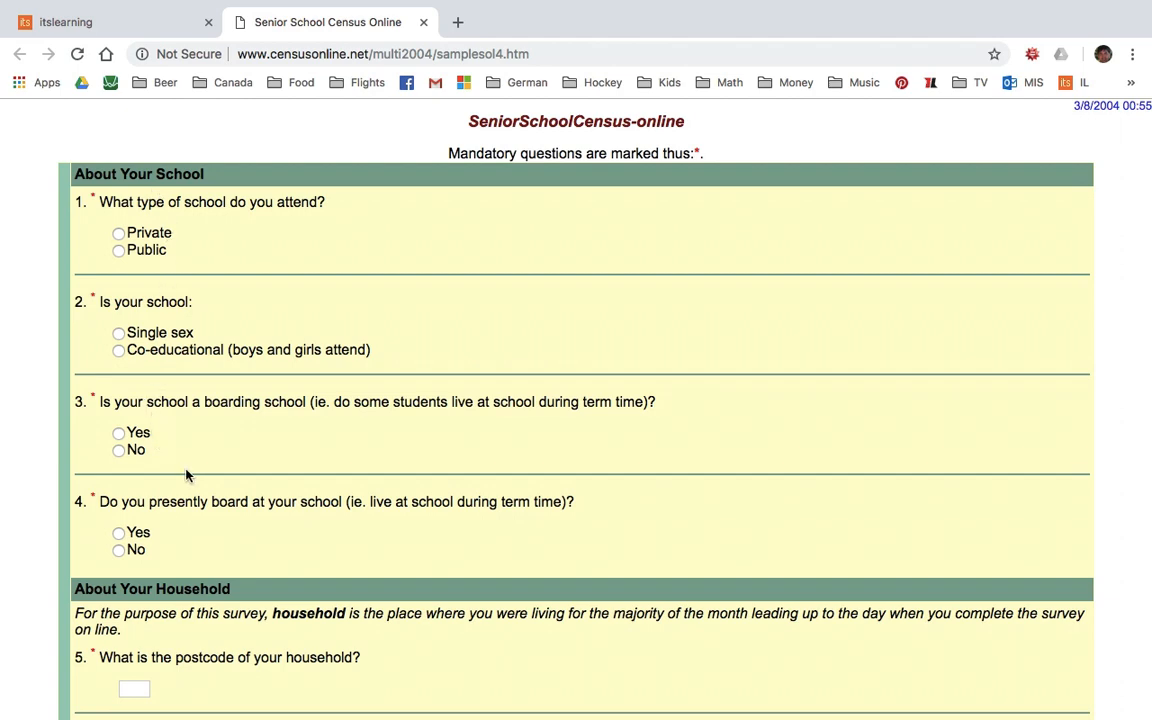
# Examine the Senior School Census questions, including school year, height, preferred subjects and weekly hours of television.
pyautogui.scroll(-12, 376, 555)
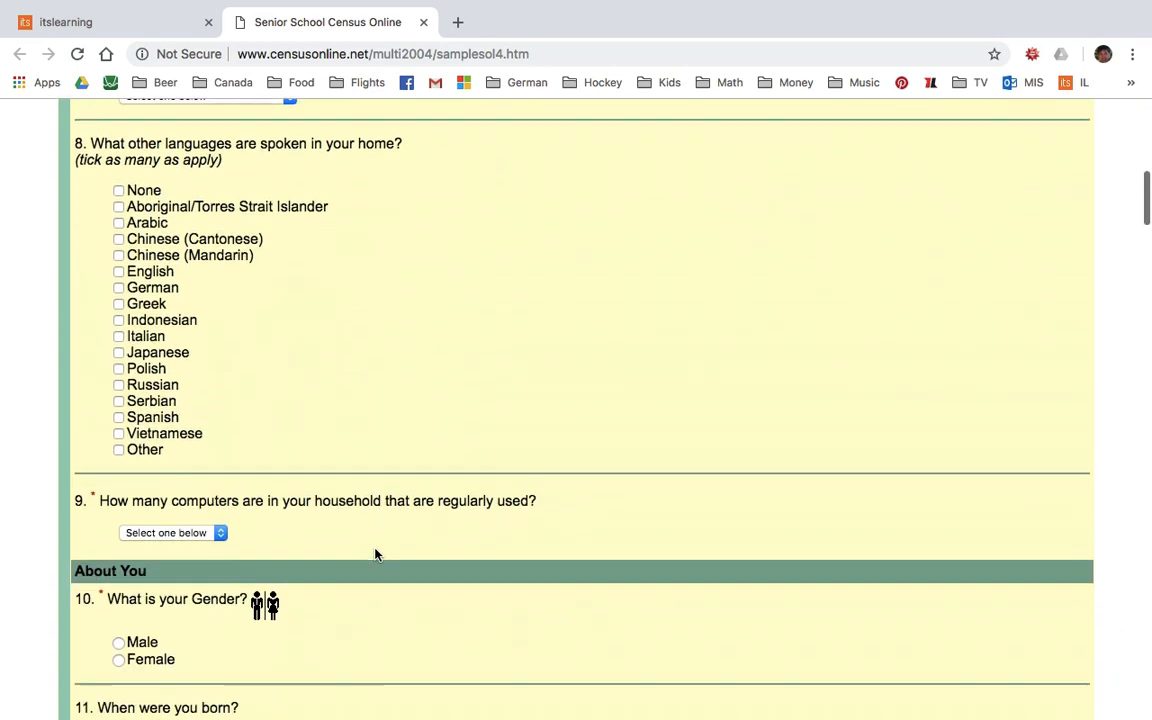
pyautogui.scroll(-15, 376, 555)
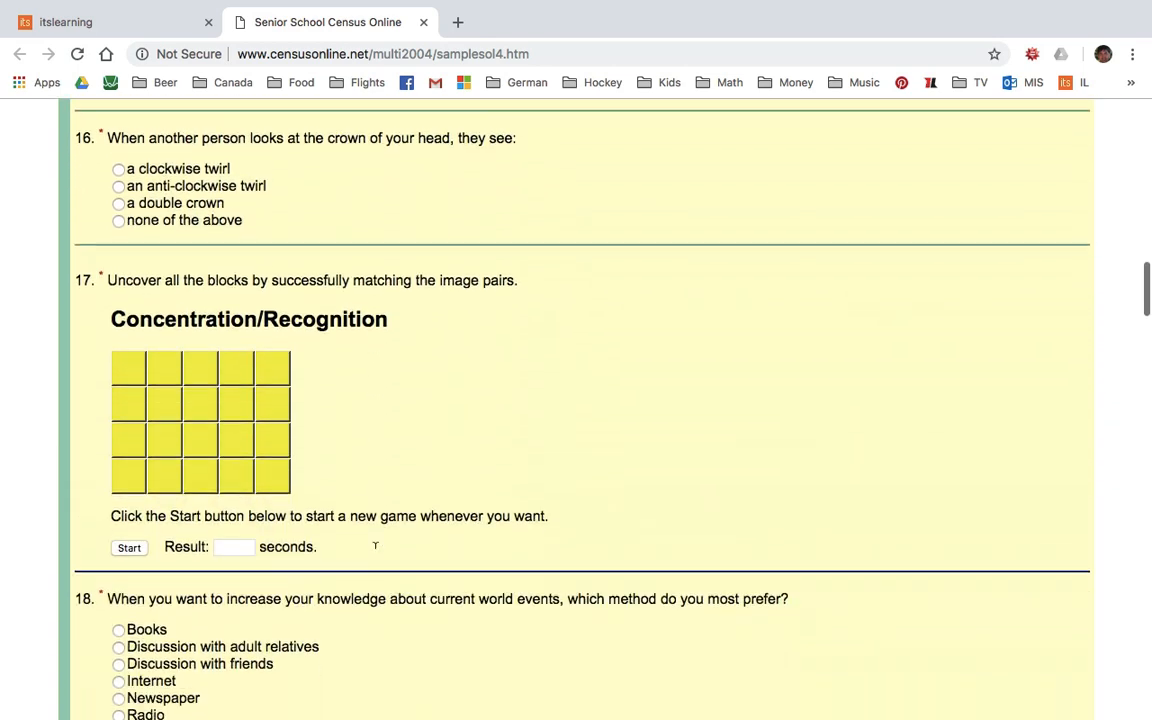
pyautogui.scroll(-10, 376, 553)
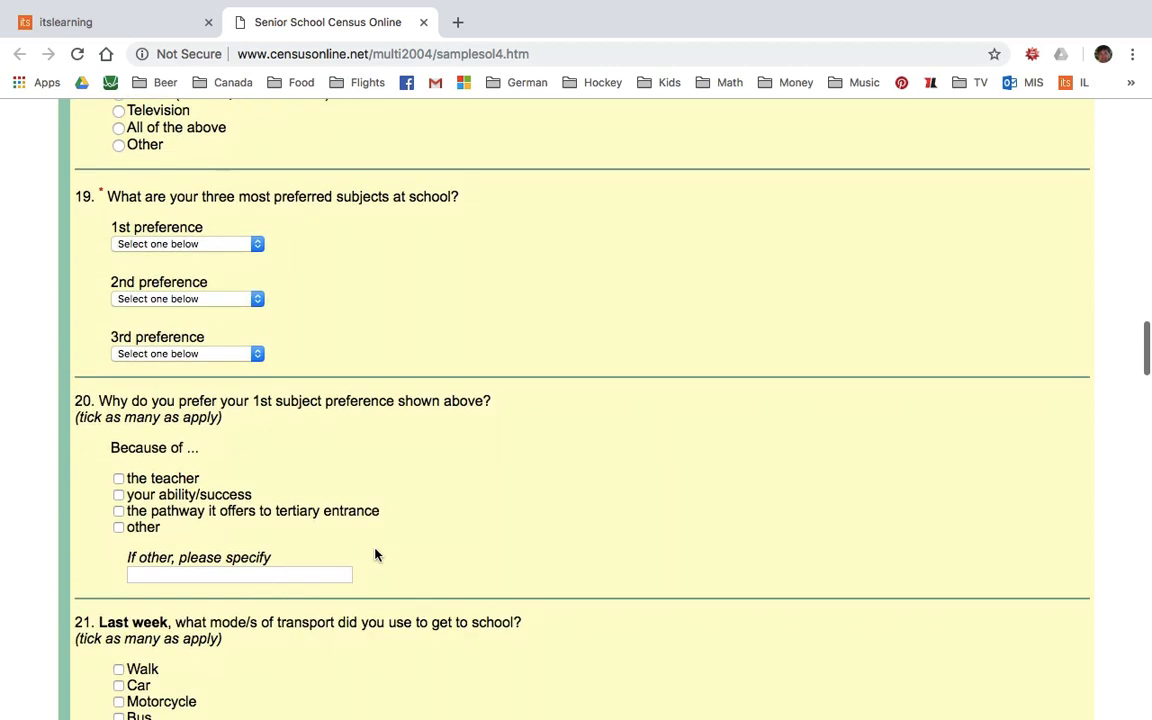
pyautogui.scroll(10, 376, 550)
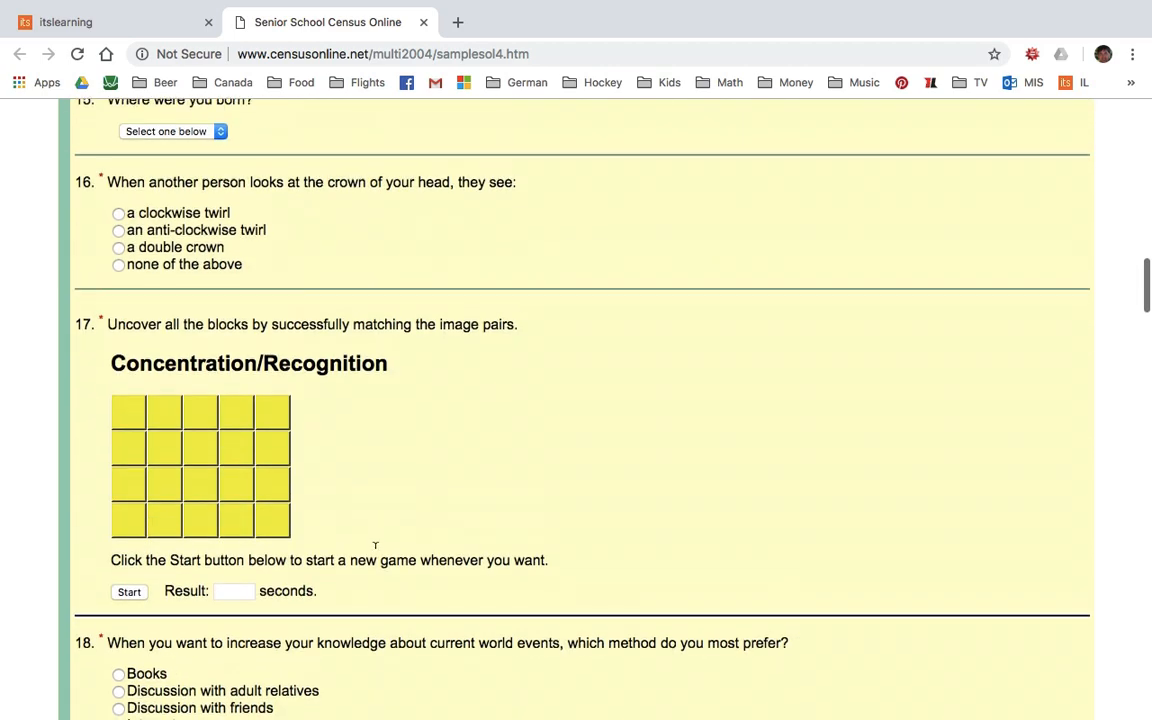
pyautogui.scroll(3, 376, 546)
pyautogui.scroll(-2, 376, 548)
pyautogui.scroll(3, 376, 552)
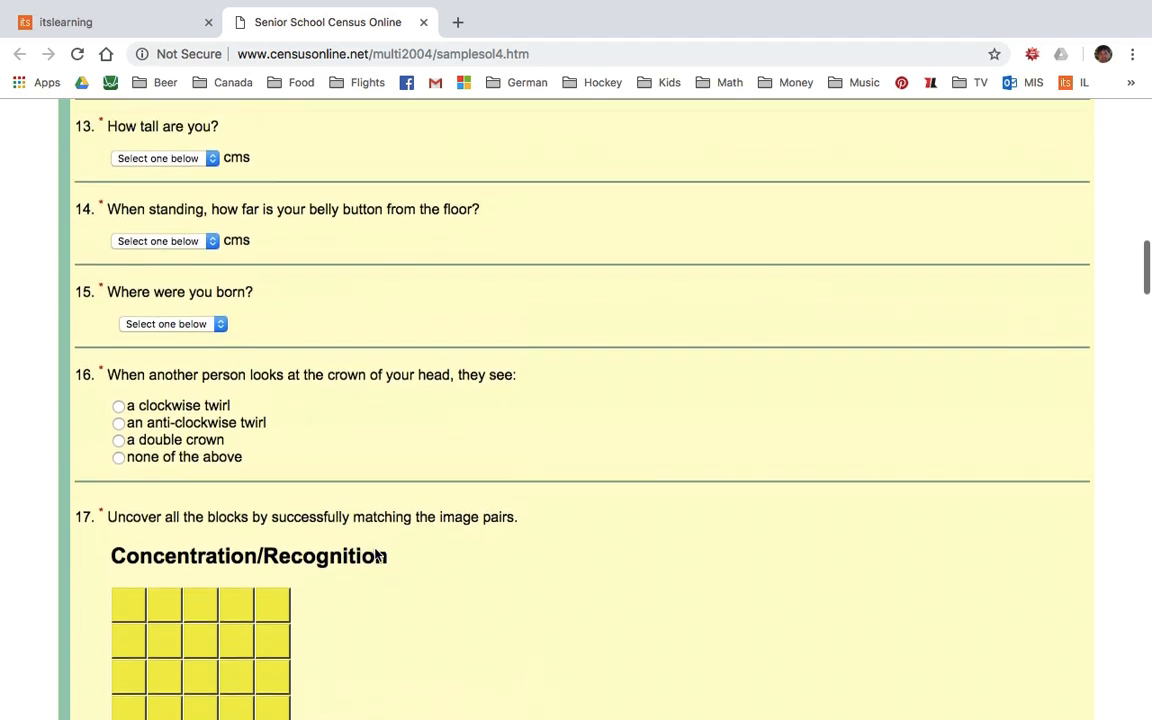
pyautogui.scroll(3, 376, 553)
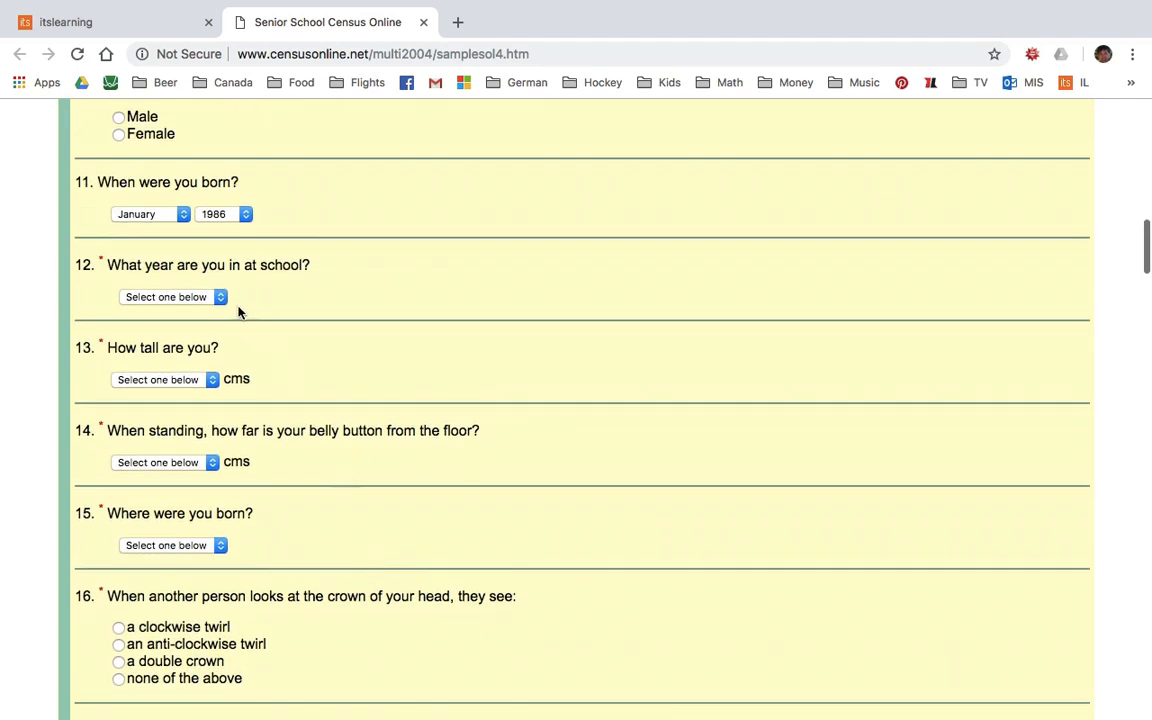
pyautogui.click(221, 298)
pyautogui.click(221, 300)
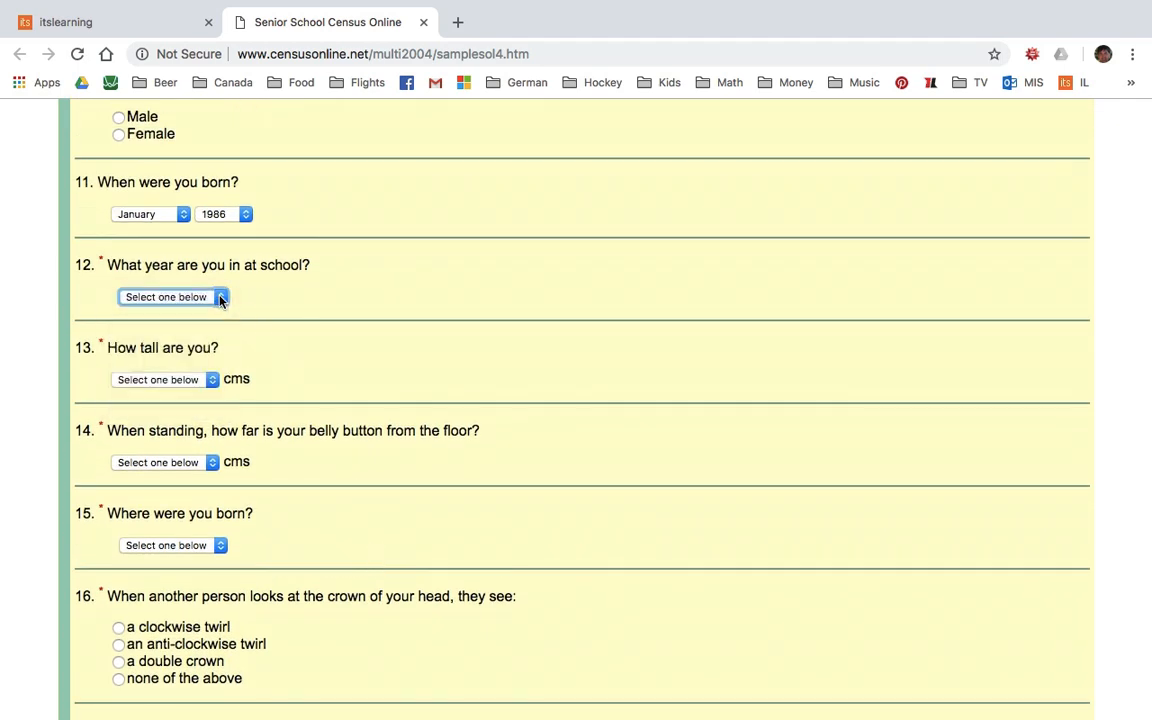
pyautogui.scroll(-20, 350, 413)
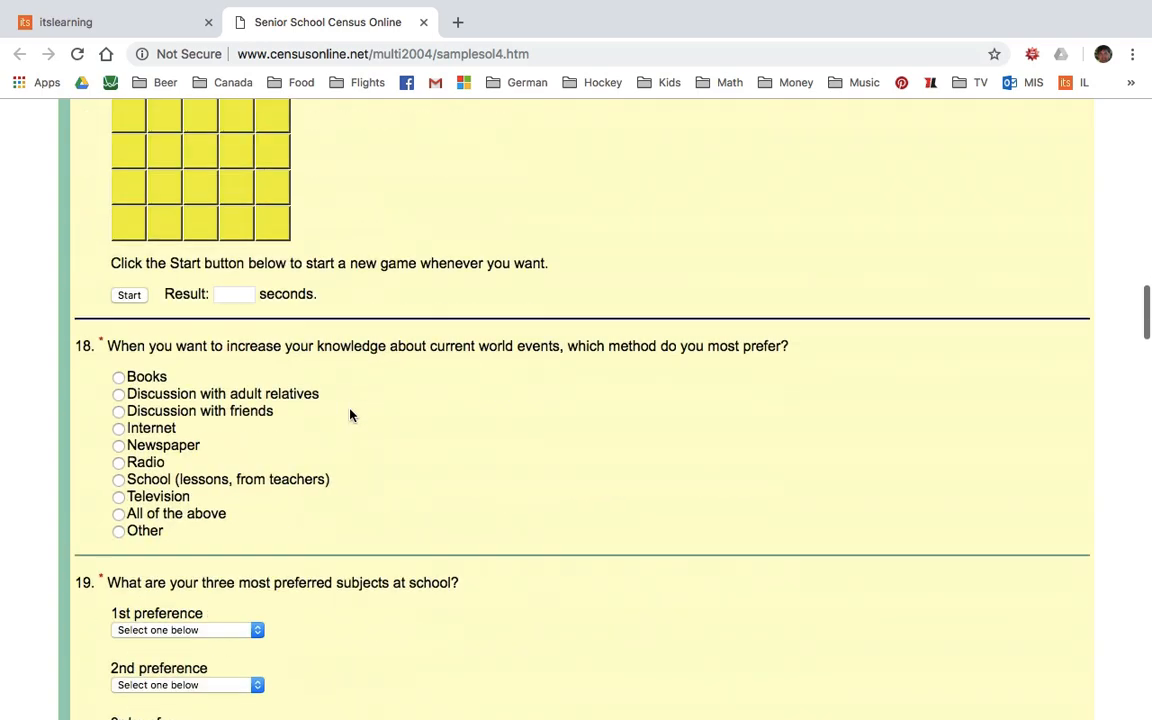
pyautogui.scroll(-15, 350, 413)
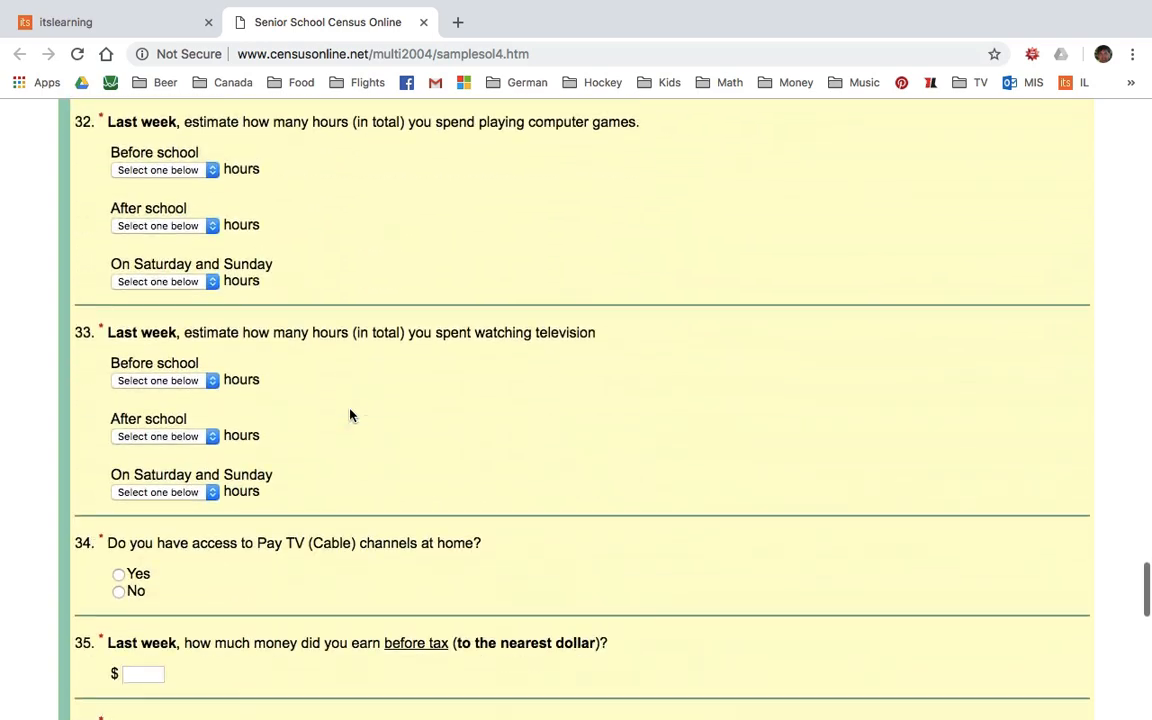
pyautogui.scroll(1, 350, 413)
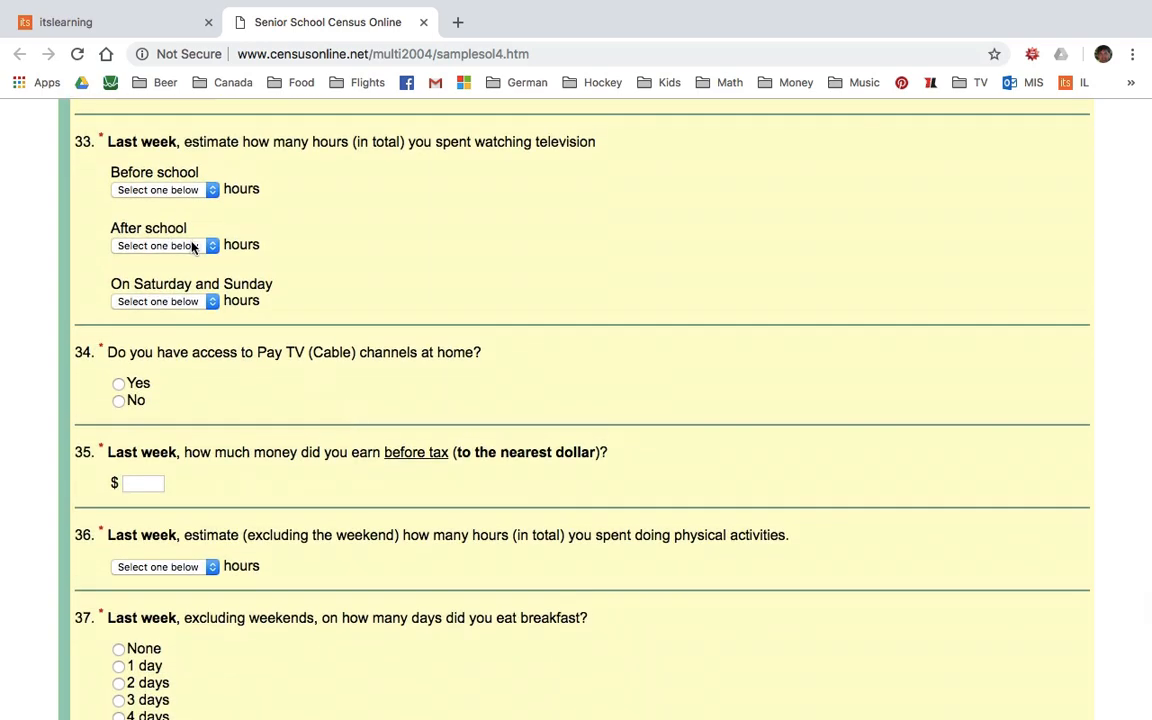
pyautogui.click(193, 245)
pyautogui.click(194, 247)
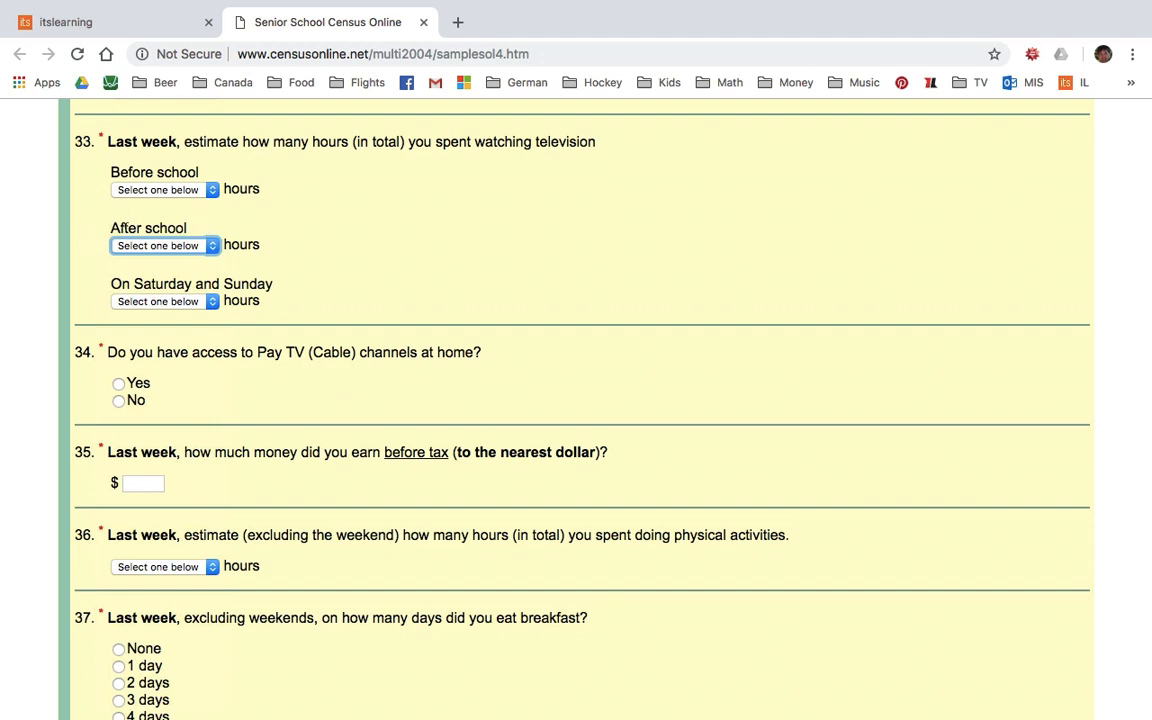
# Return to the itslearning project page and open the Australian sampler.php link in a new tab, bringing it to the front.
pyautogui.click(72, 24)
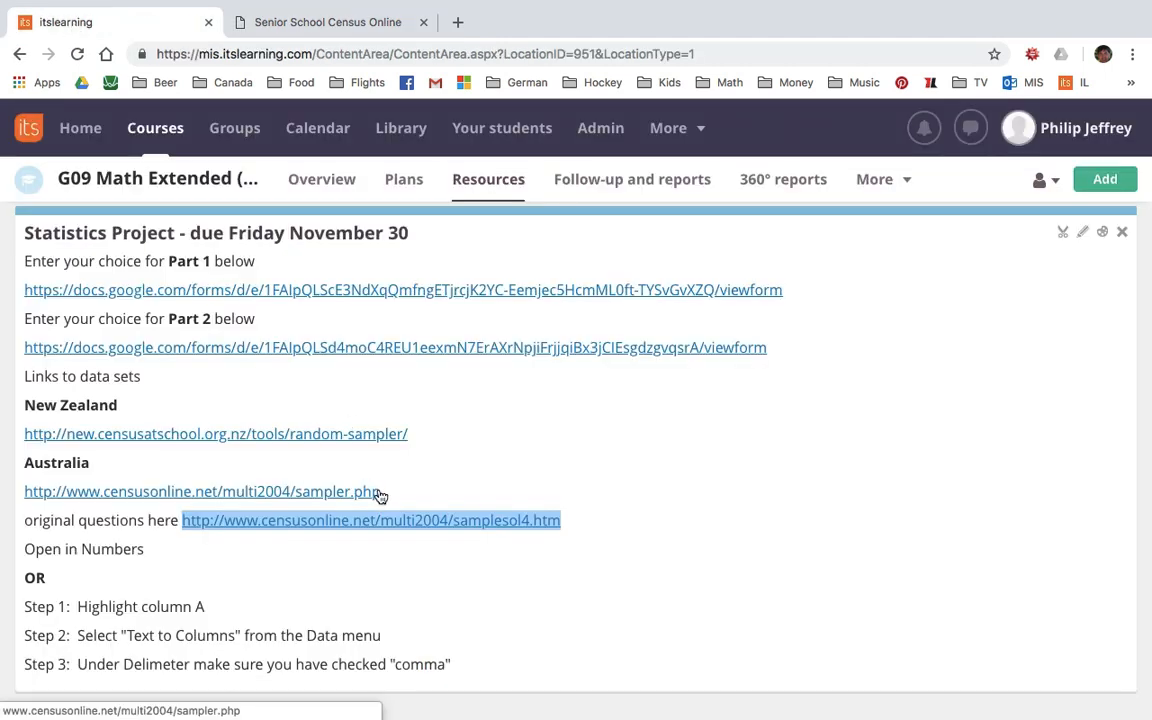
pyautogui.moveTo(375, 491); pyautogui.dragTo(15, 494)
pyautogui.rightClick(64, 448)
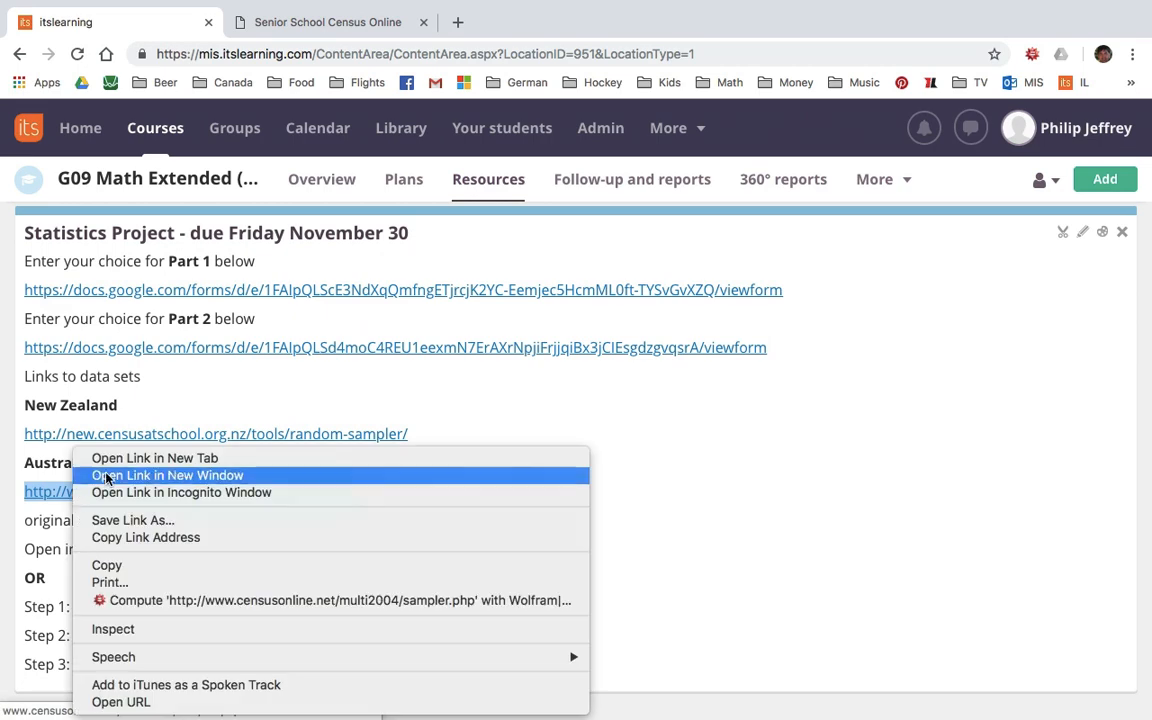
pyautogui.click(135, 459)
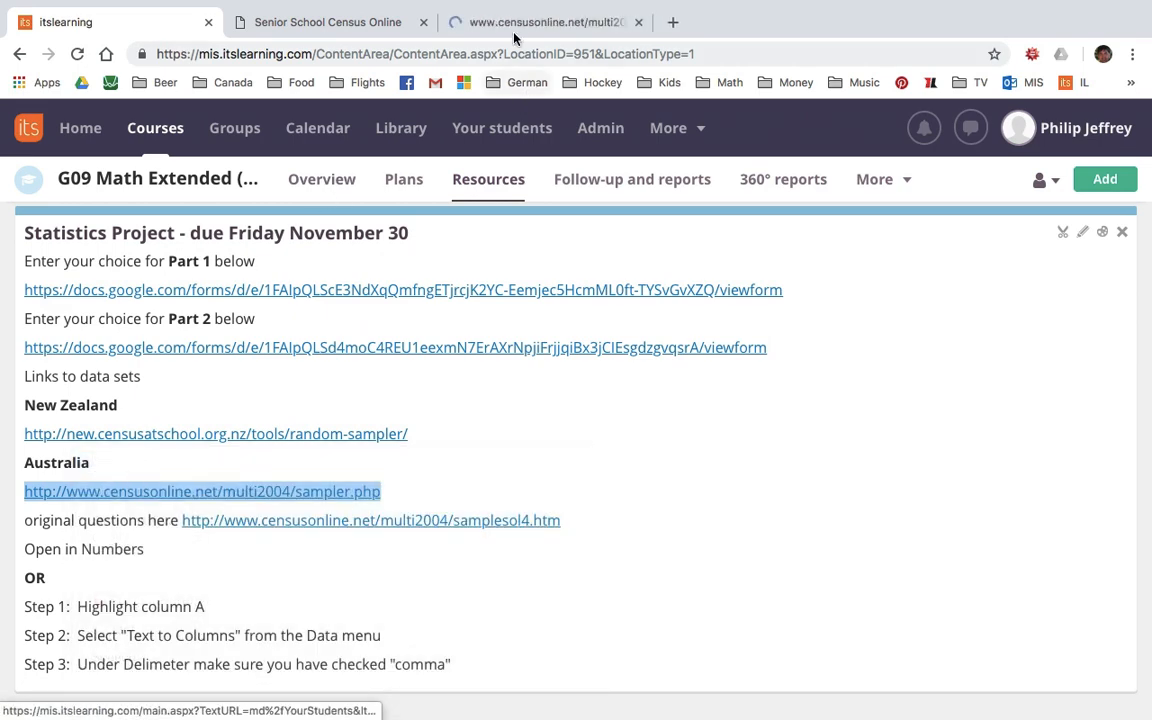
pyautogui.click(515, 22)
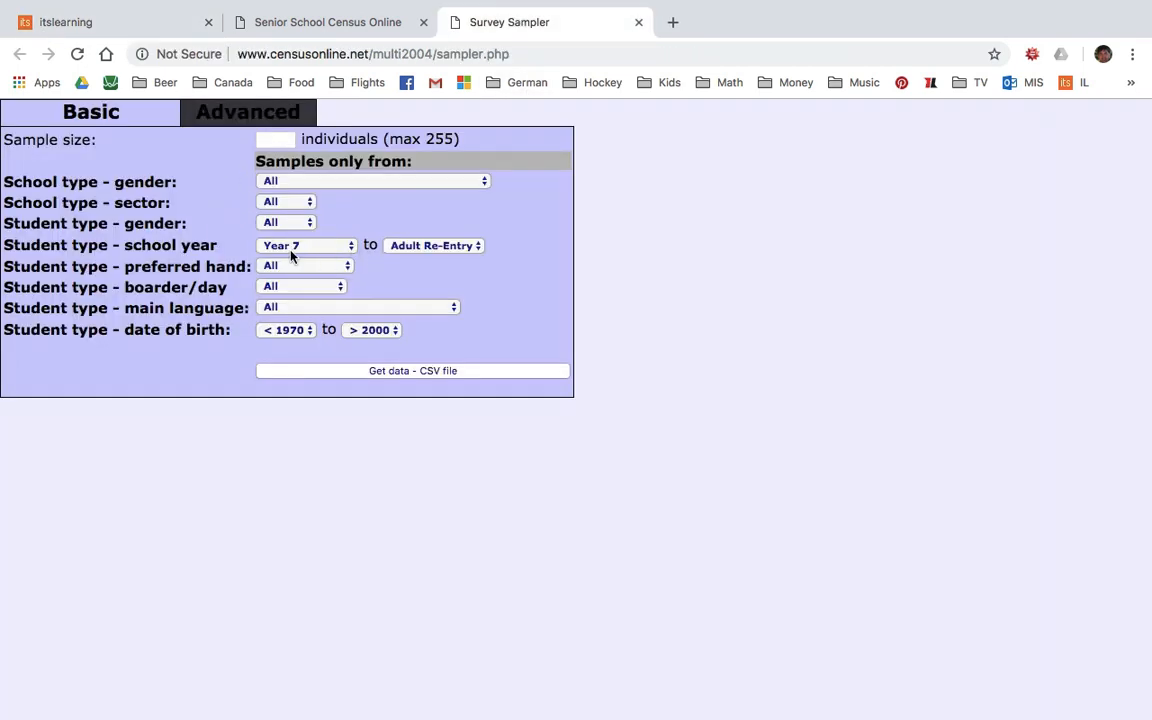
# Limit the sample's school year range to end at Year 7 and try to get the CSV data without a sample size.
pyautogui.click(430, 245)
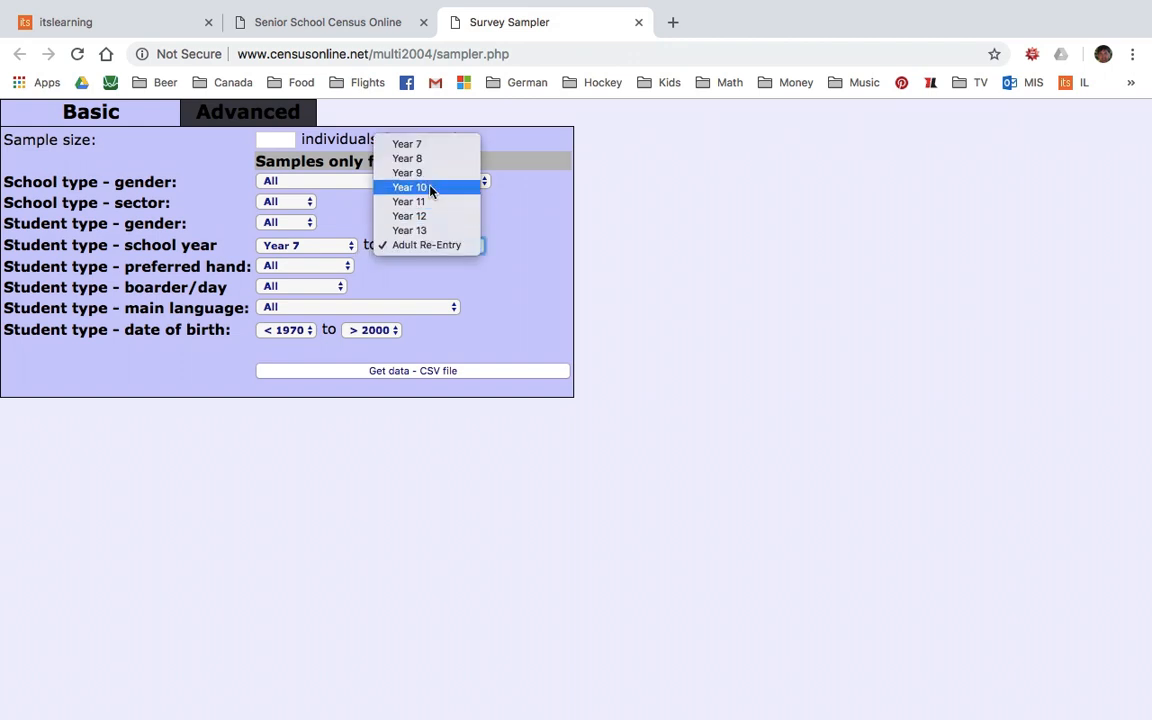
pyautogui.click(432, 145)
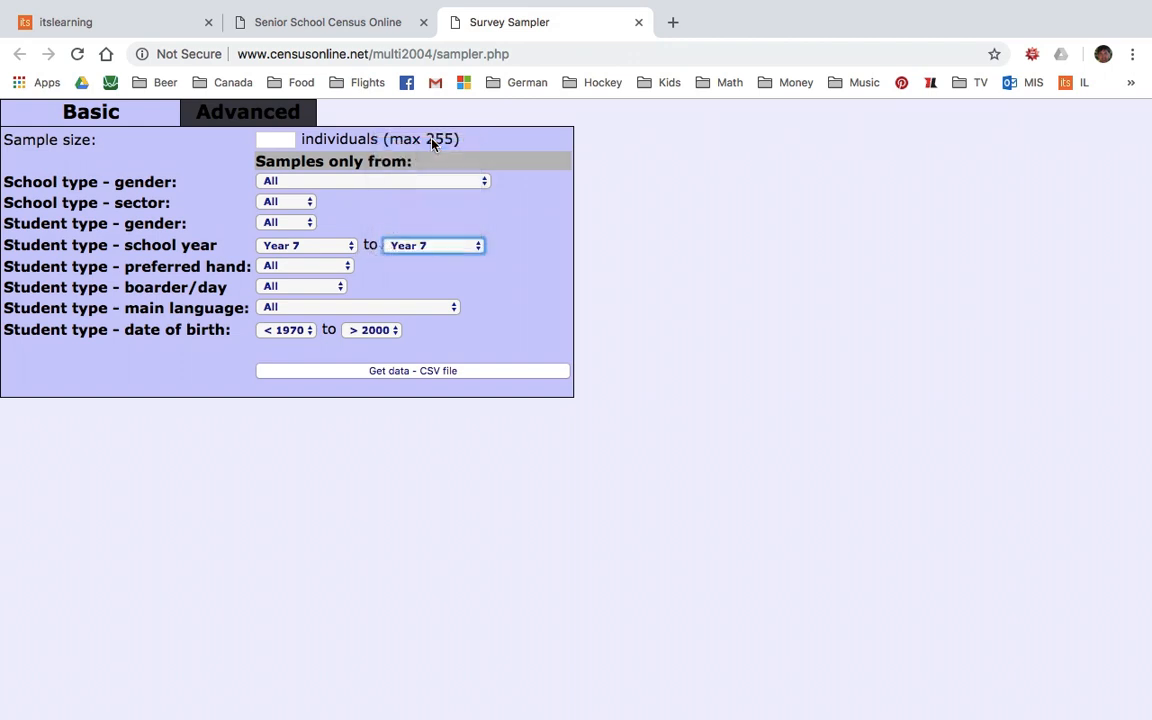
pyautogui.click(342, 371)
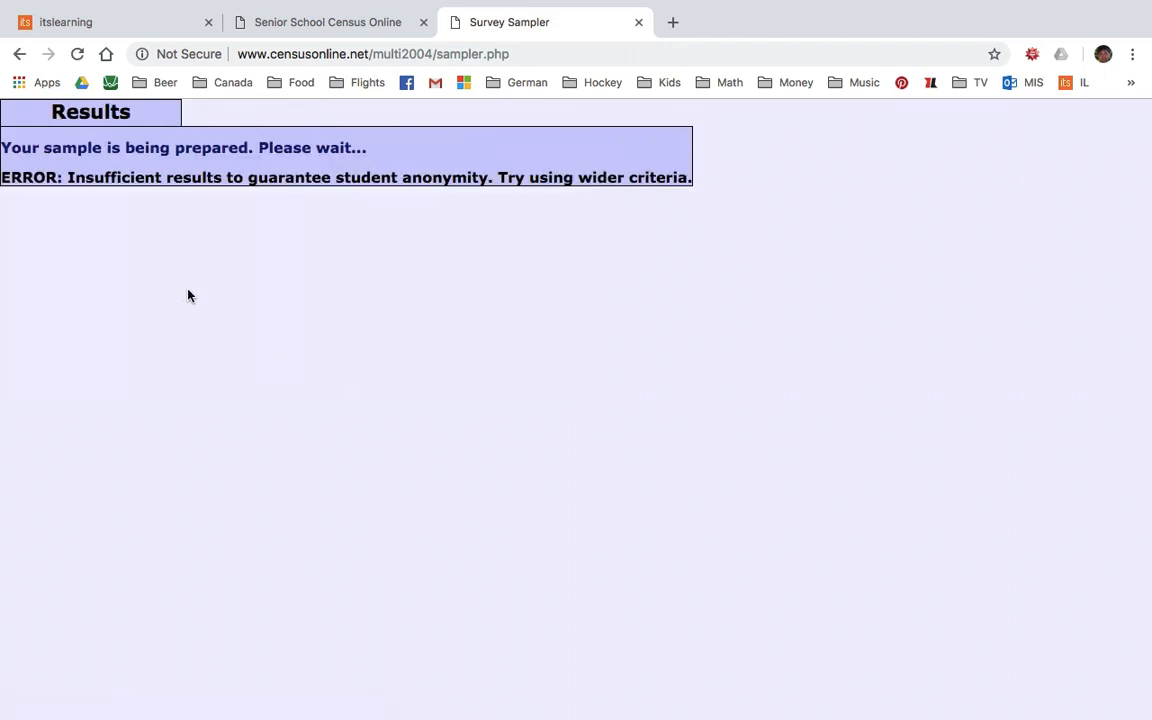
pyautogui.click(16, 55)
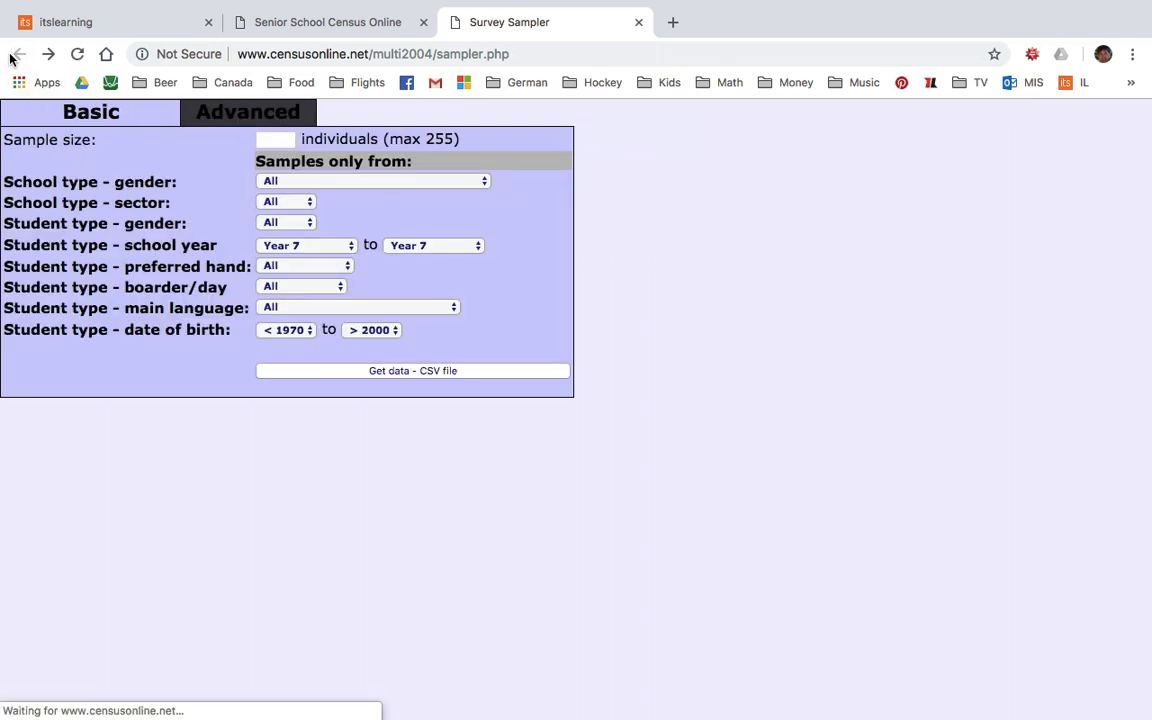
# Set the sample size to 75 individuals, generate the Year 7 data and download the Sample 1 CSV file.
pyautogui.click(273, 140)
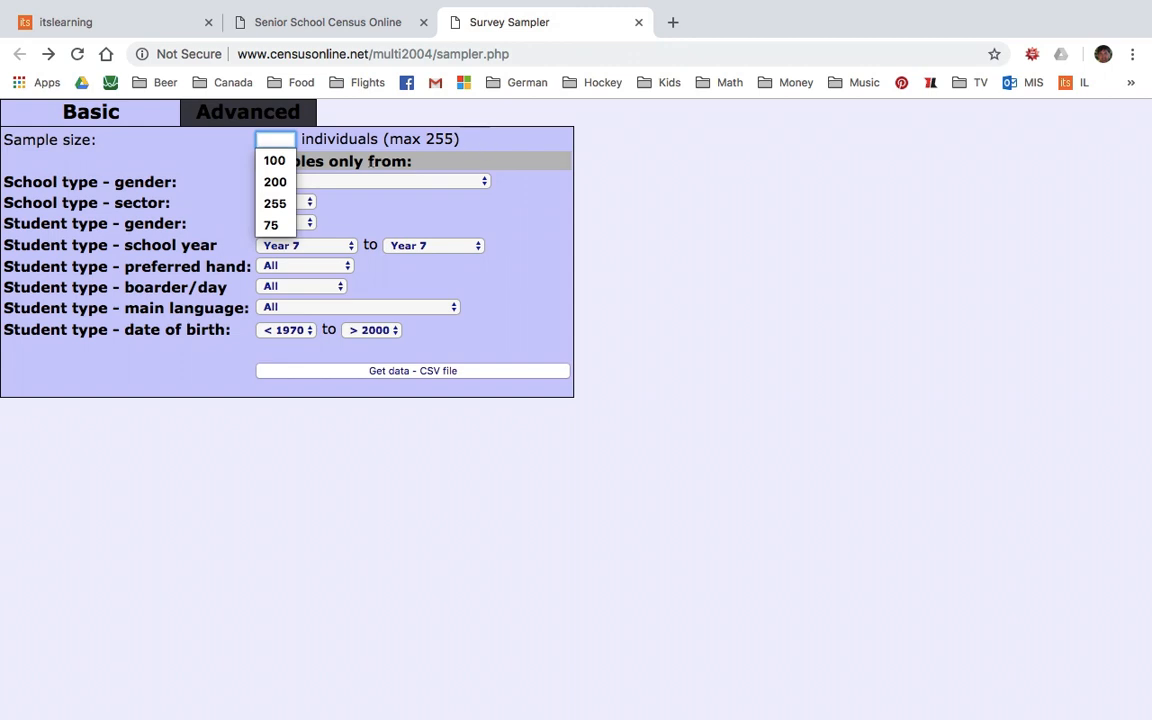
pyautogui.click(273, 225)
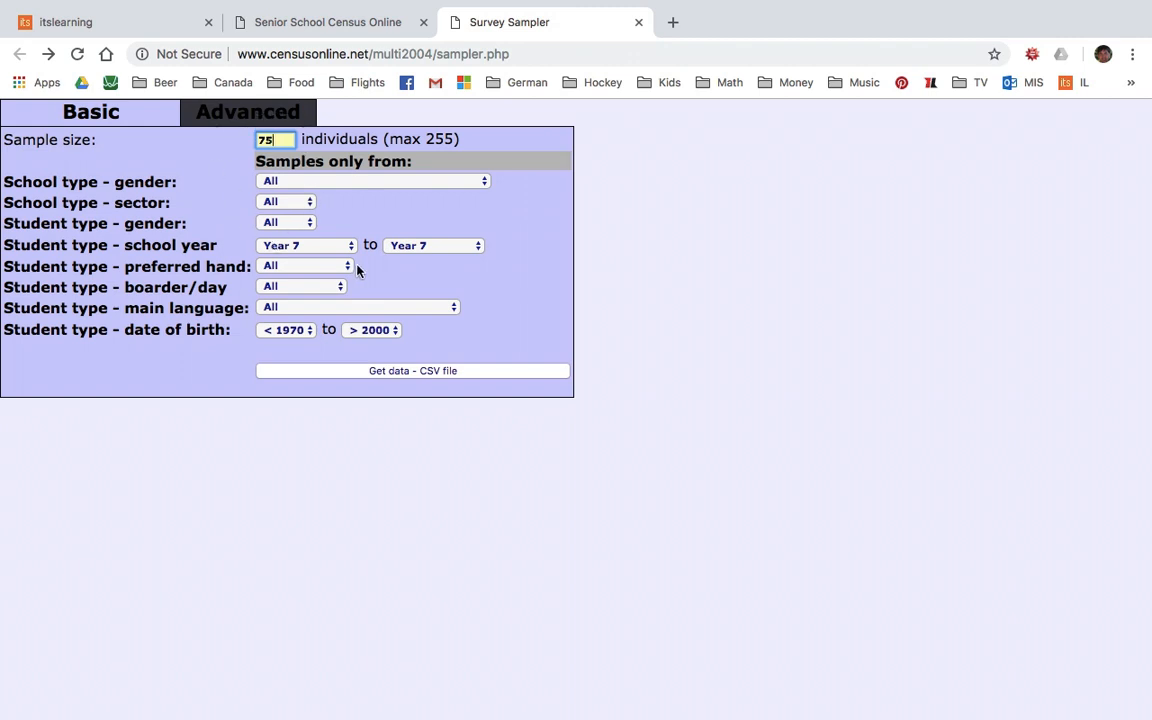
pyautogui.click(356, 372)
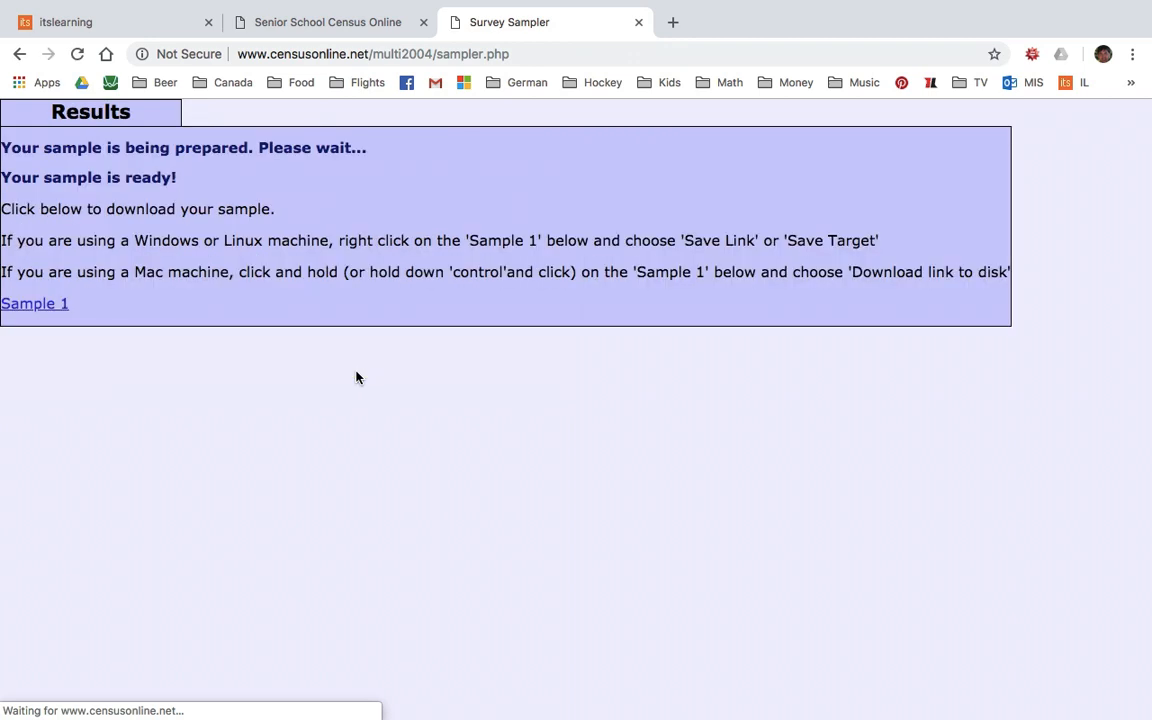
pyautogui.click(22, 305)
# Return to the sampler form, set the school year range to Year 11 only, and generate and download the Sample 1 CSV file.
pyautogui.click(20, 54)
pyautogui.click(290, 245)
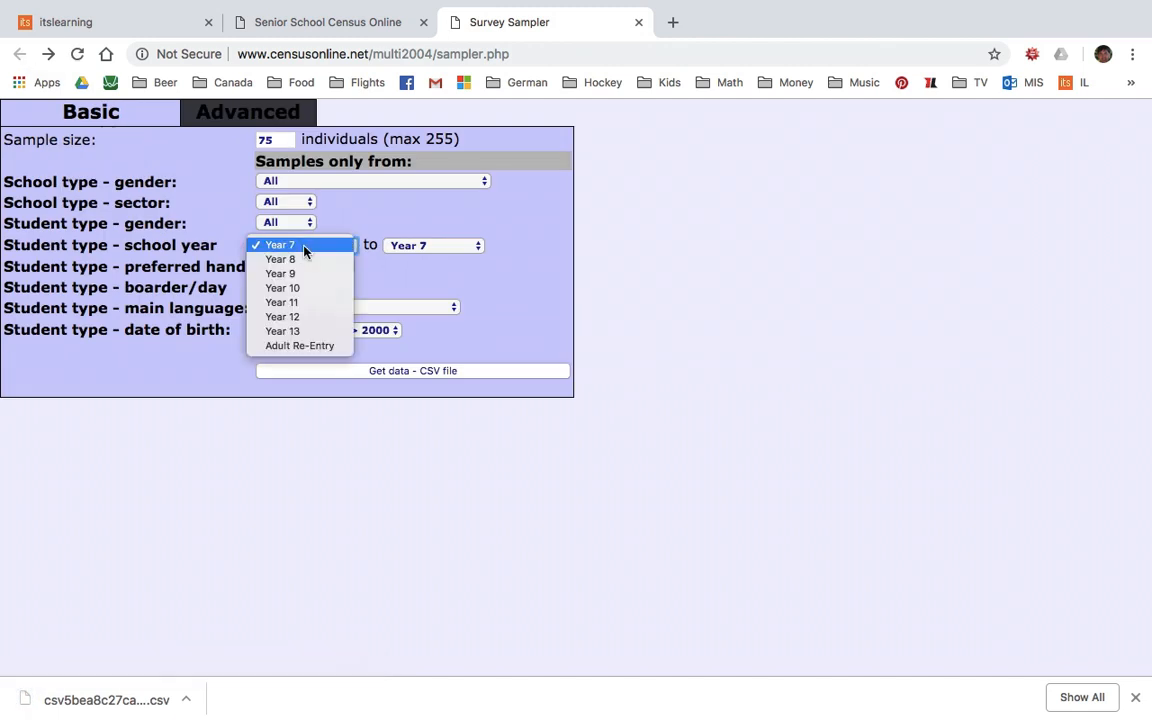
pyautogui.click(300, 302)
pyautogui.click(417, 245)
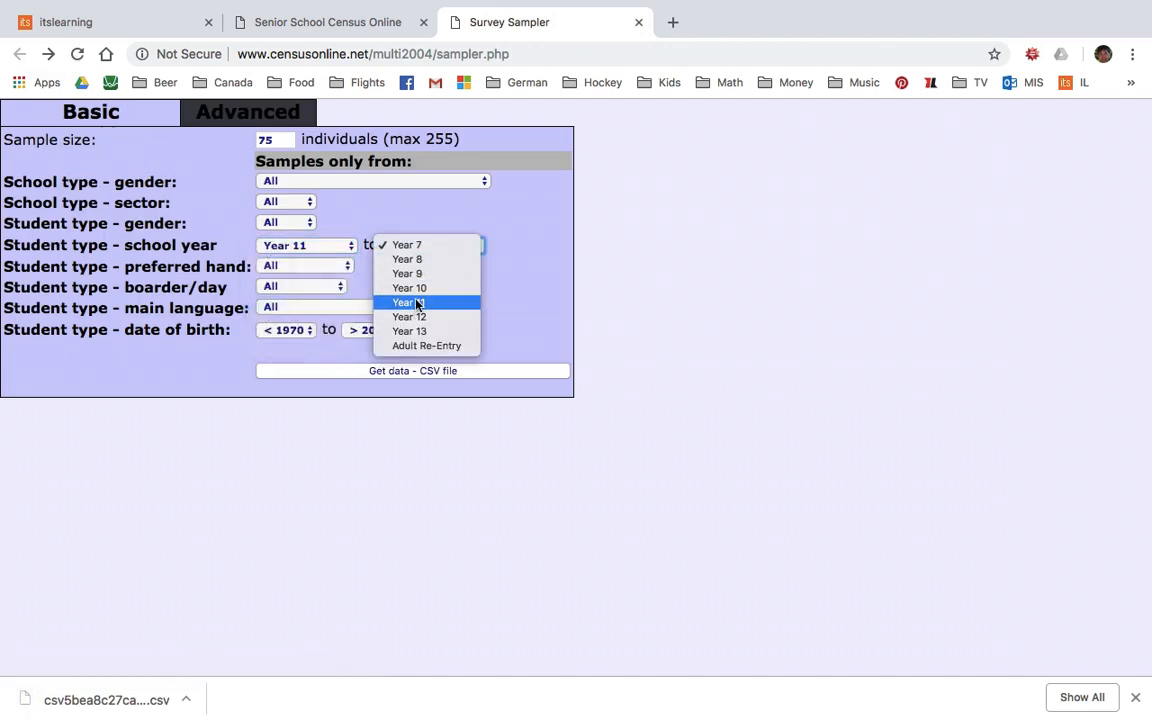
pyautogui.click(410, 302)
pyautogui.click(400, 371)
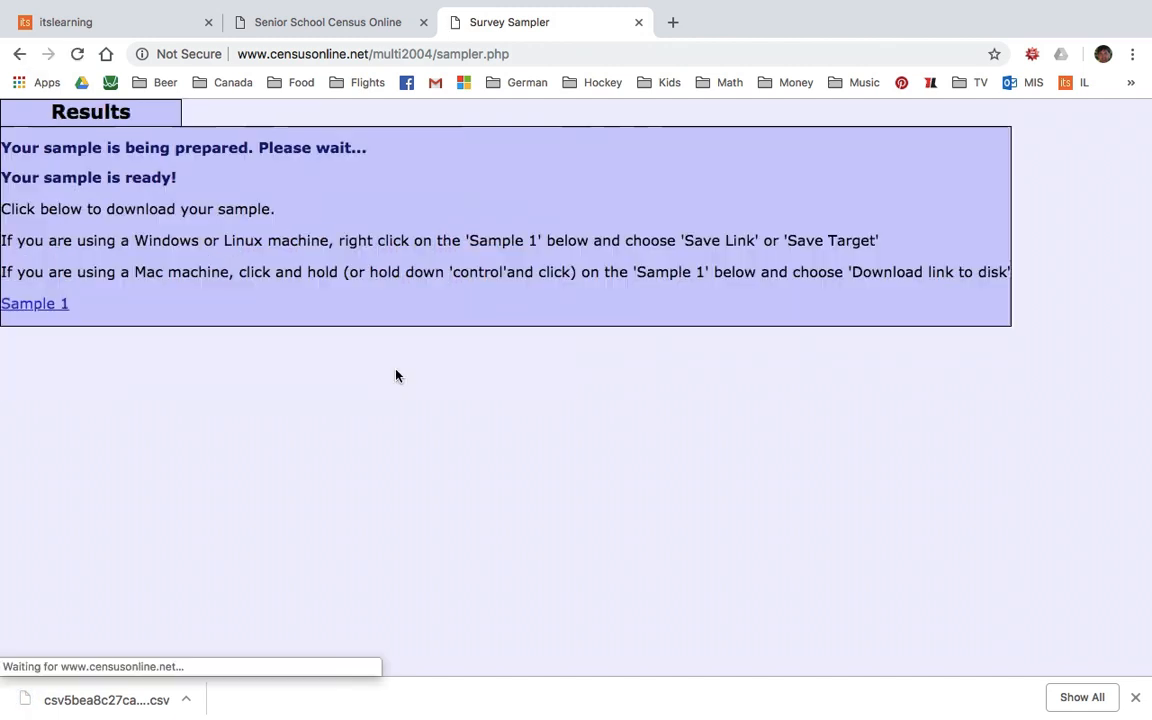
pyautogui.click(34, 304)
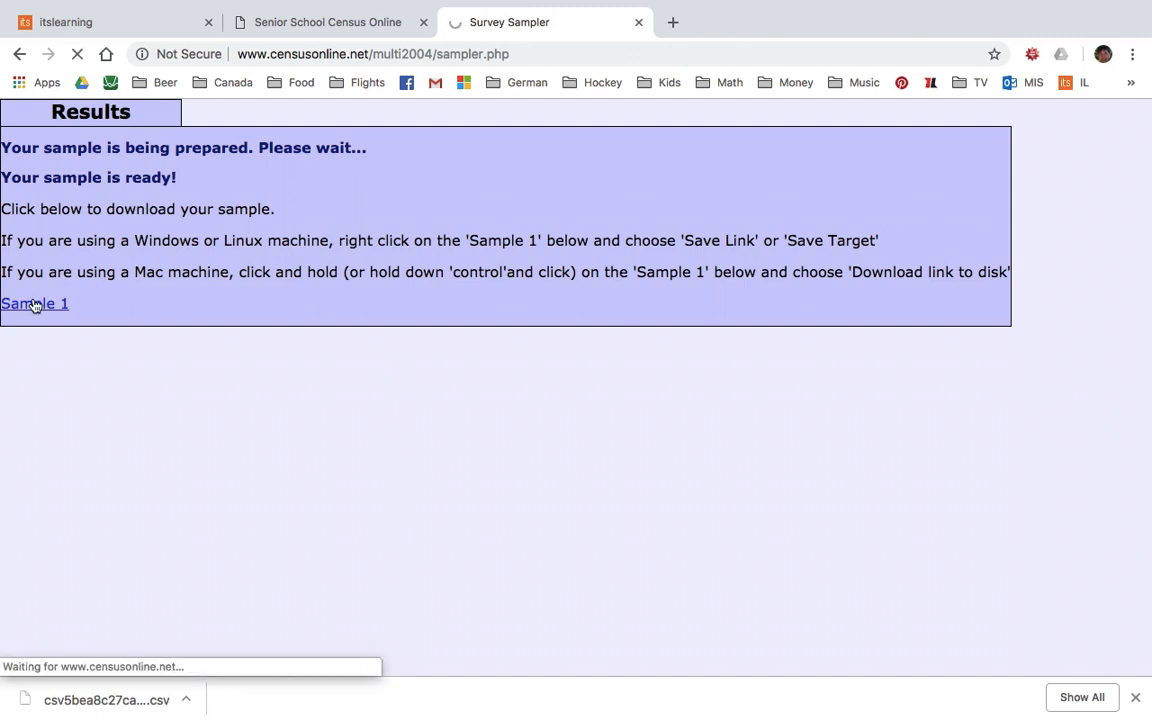
# Switch to the Downloads folder in Finder and open csv5bea8c31dff493.73957105.csv with Microsoft Excel 14.7.7.
pyautogui.hotkey('ctrl', 'Up')
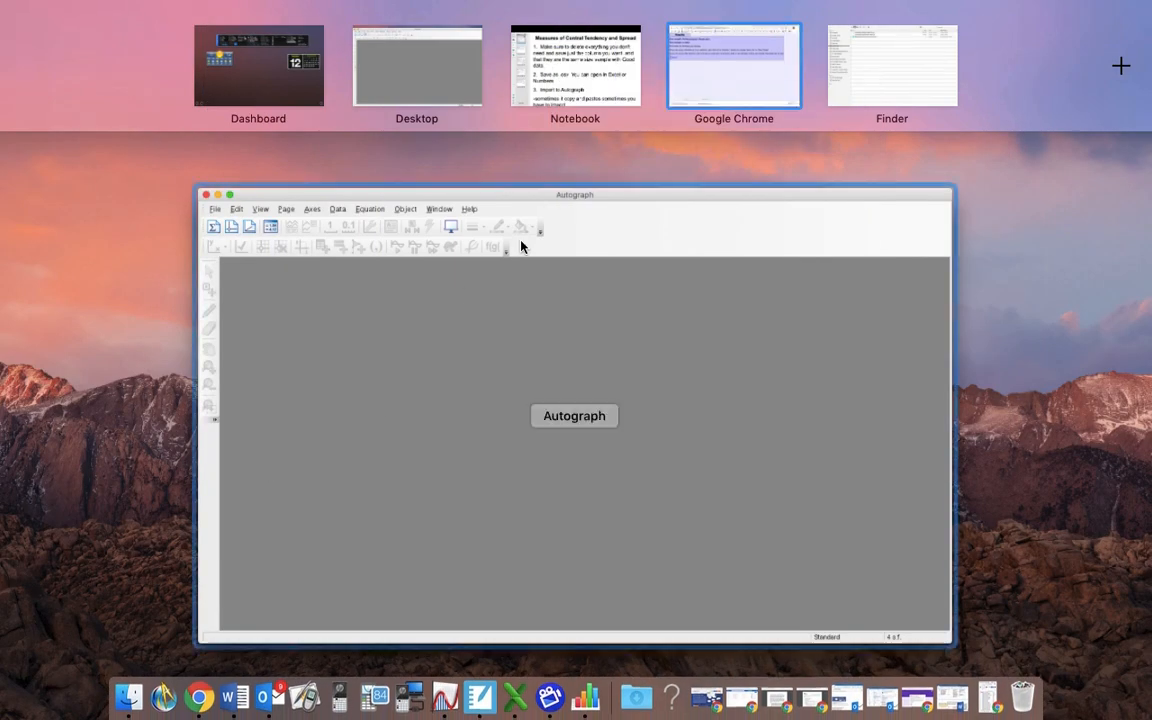
pyautogui.click(907, 77)
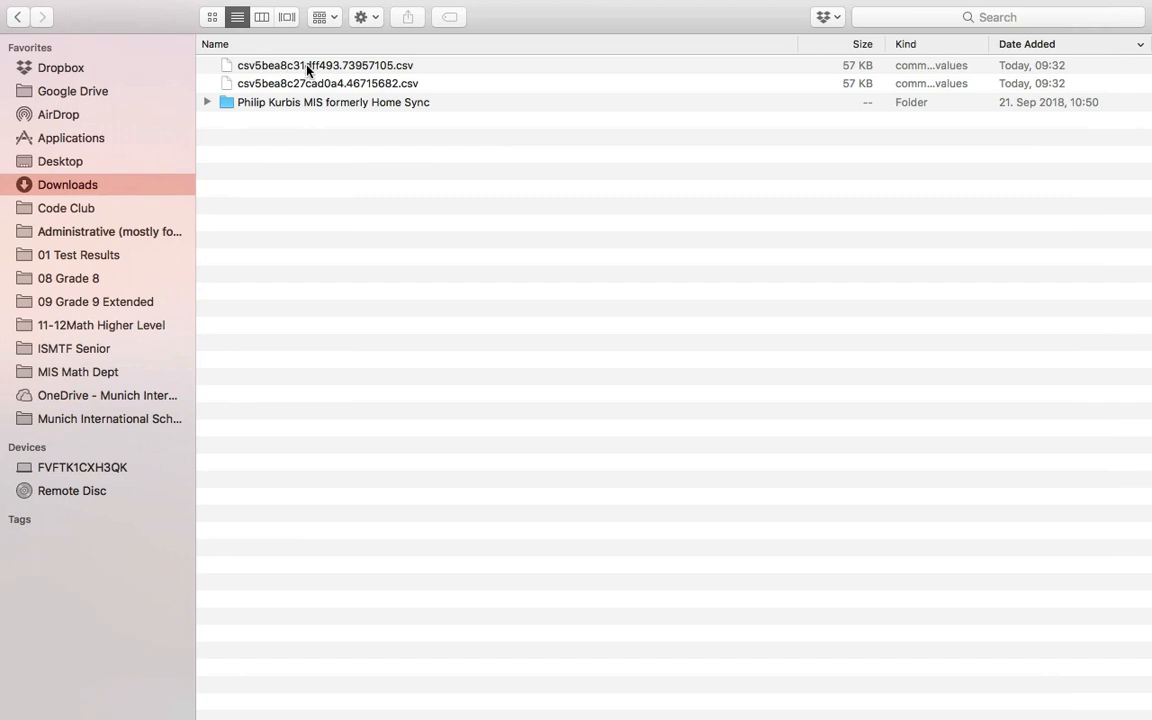
pyautogui.click(309, 66)
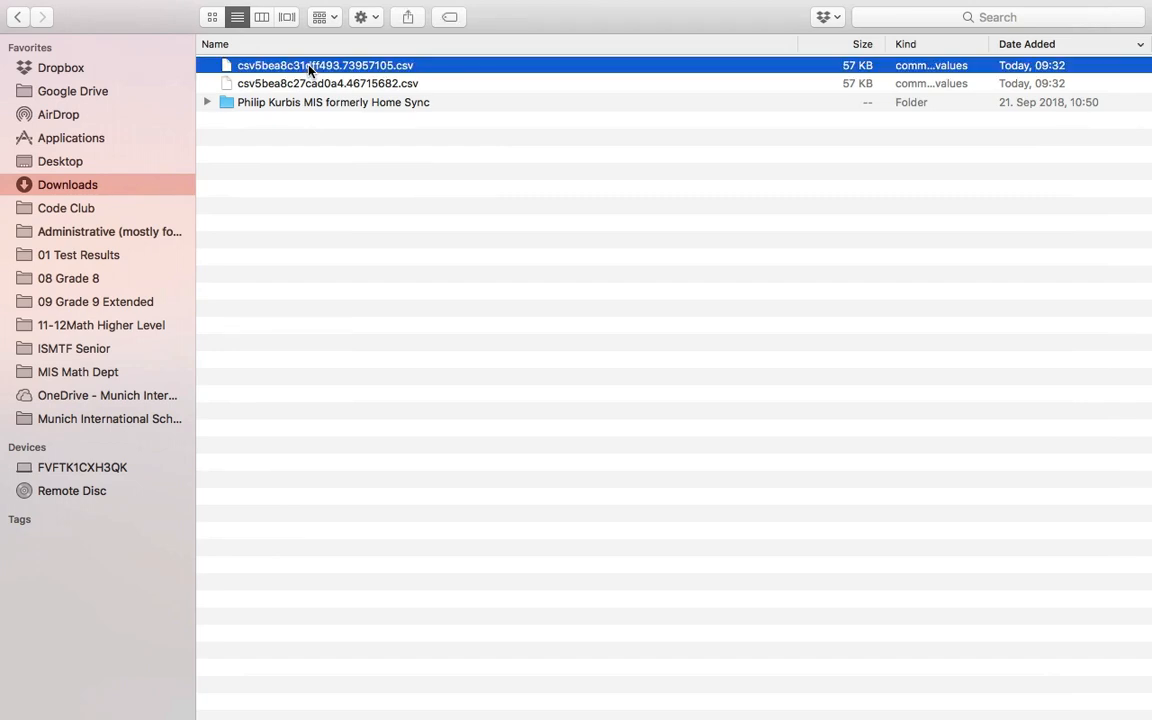
pyautogui.rightClick(309, 68)
pyautogui.moveTo(590, 91)
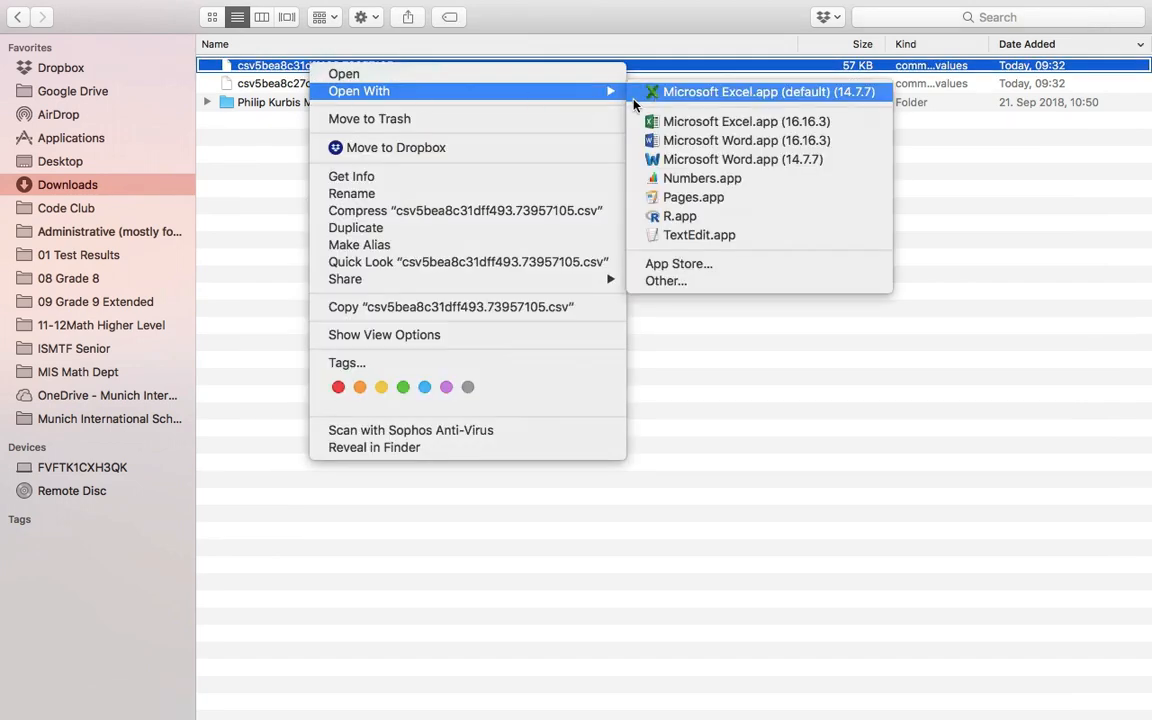
pyautogui.click(672, 92)
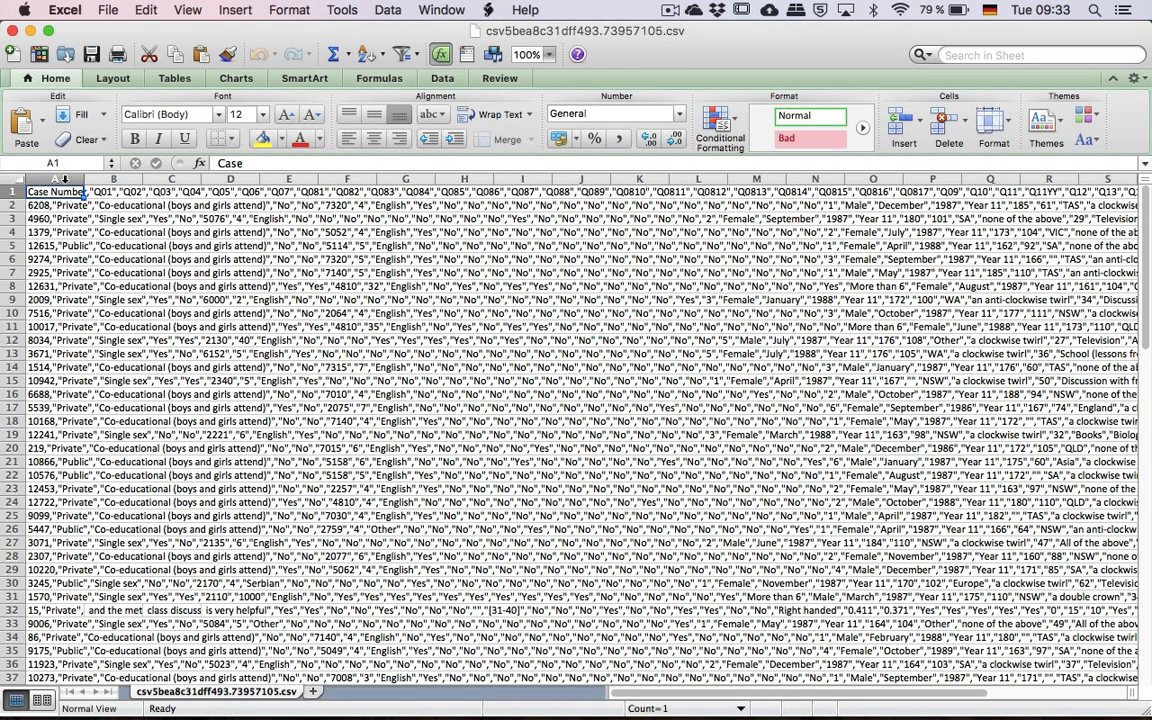
# Split column A with Text to Columns as delimited data using tab and comma delimiters, replacing the existing cell contents.
pyautogui.click(64, 178)
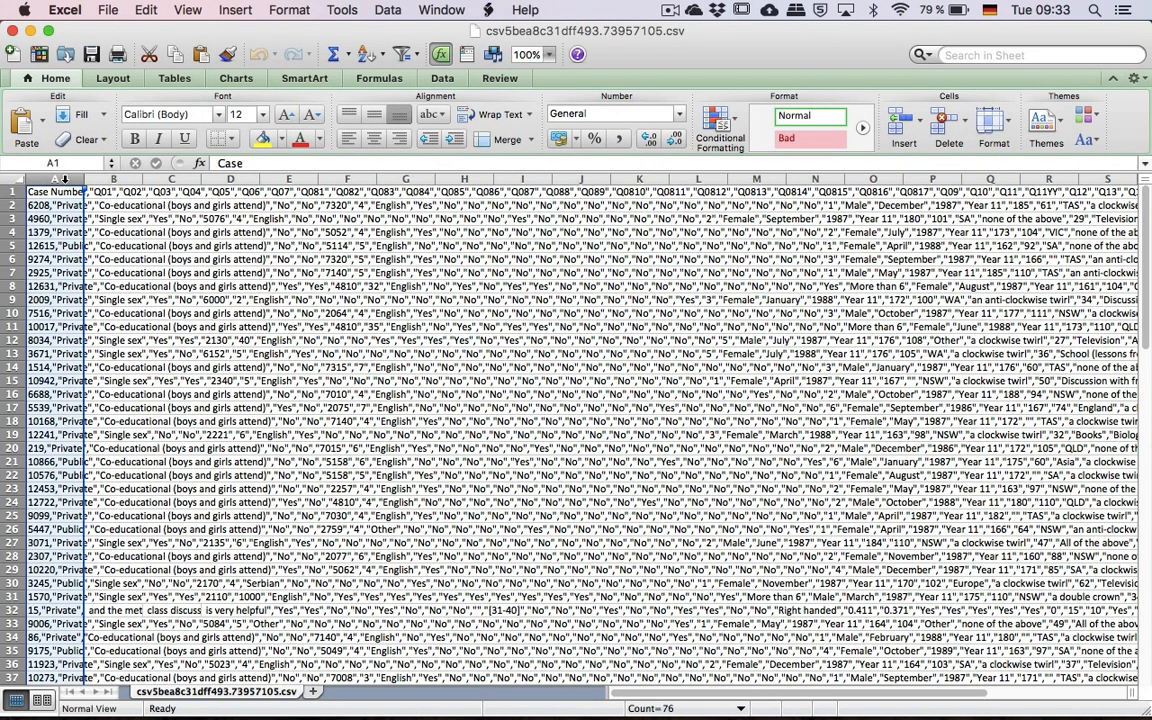
pyautogui.click(390, 12)
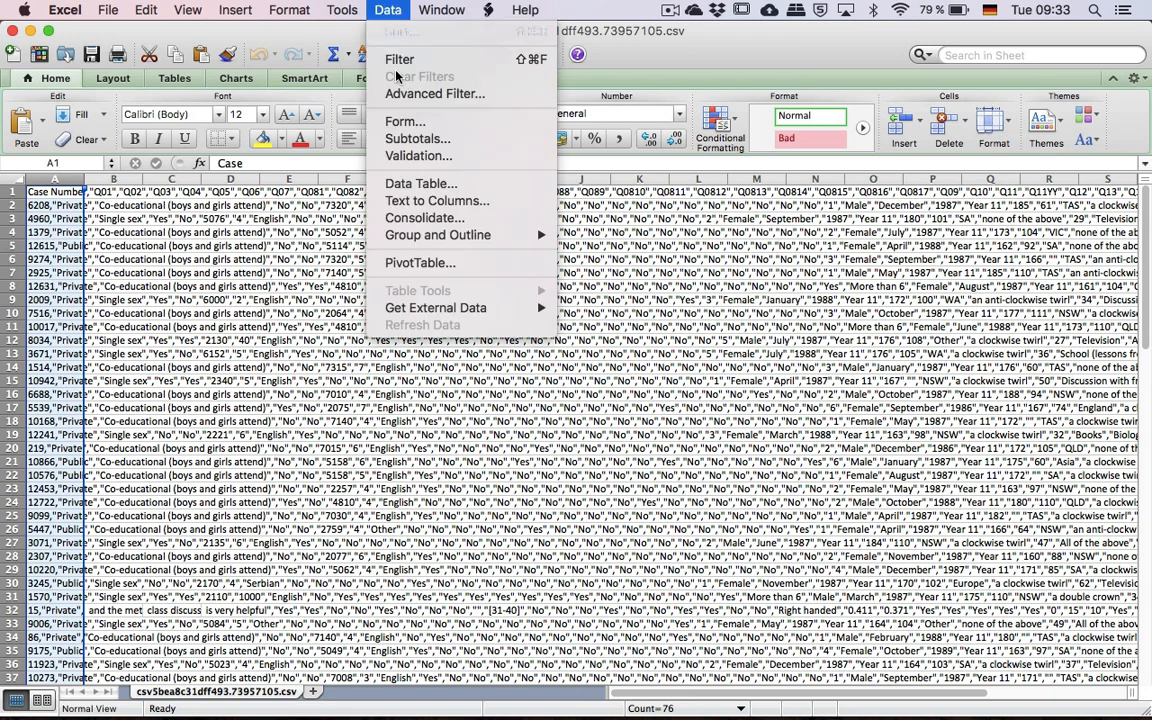
pyautogui.click(415, 200)
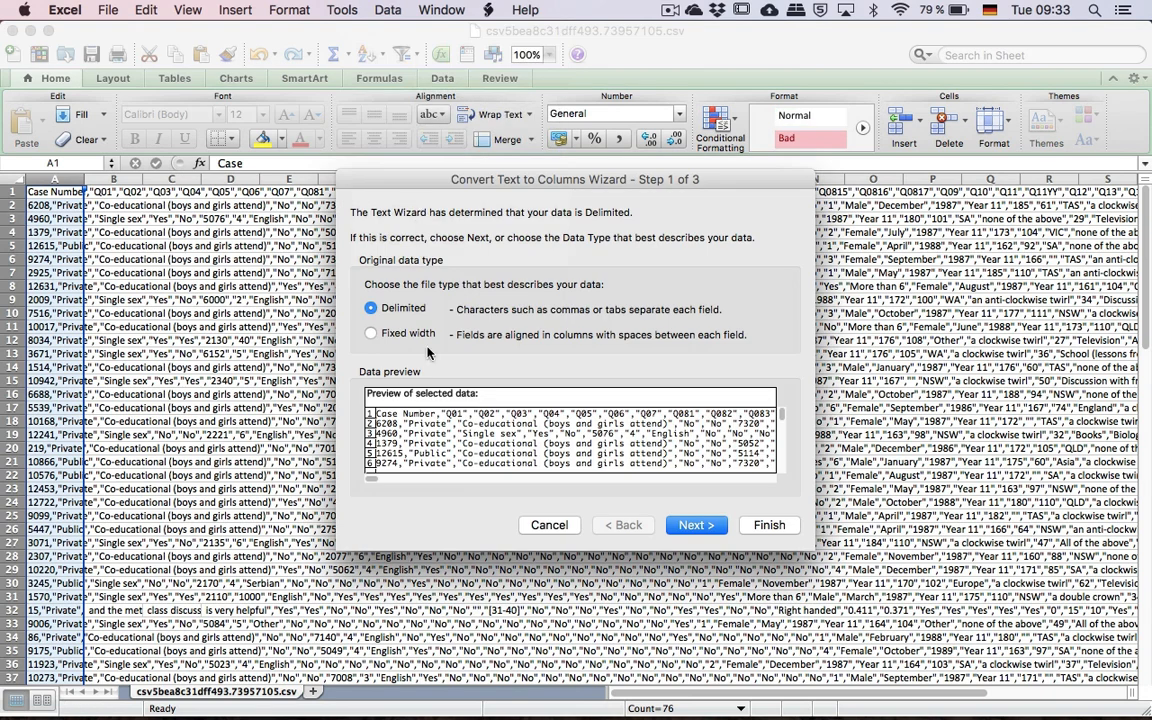
pyautogui.click(688, 527)
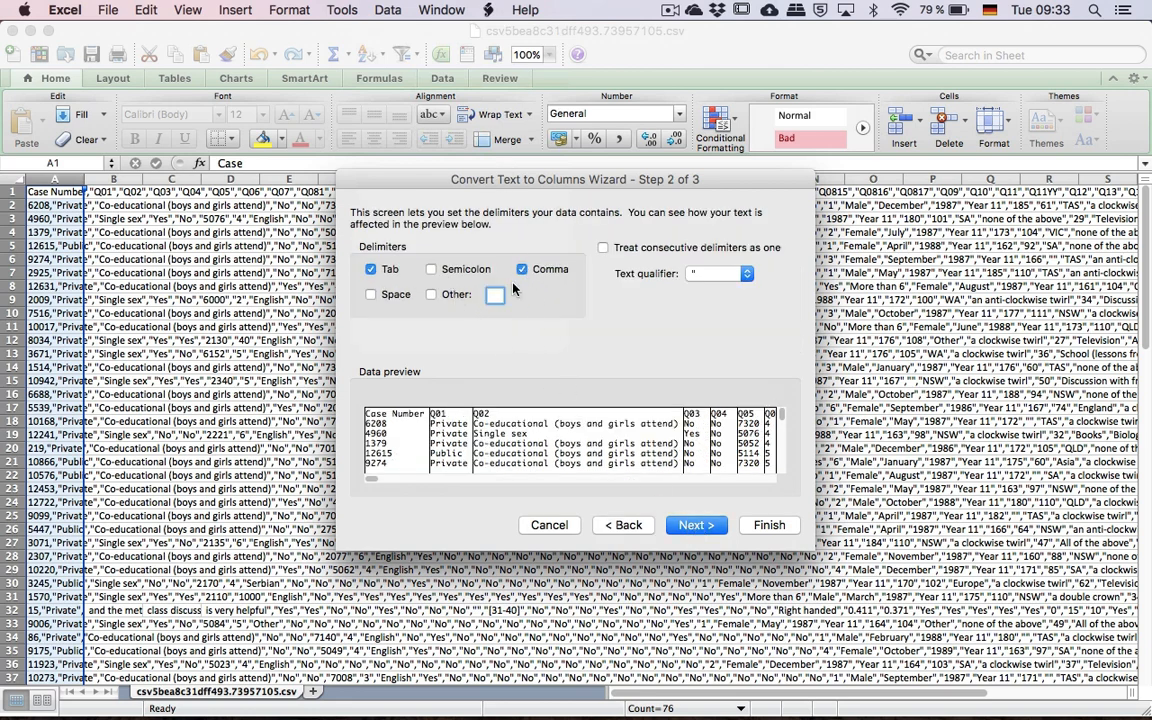
pyautogui.click(694, 526)
pyautogui.click(769, 525)
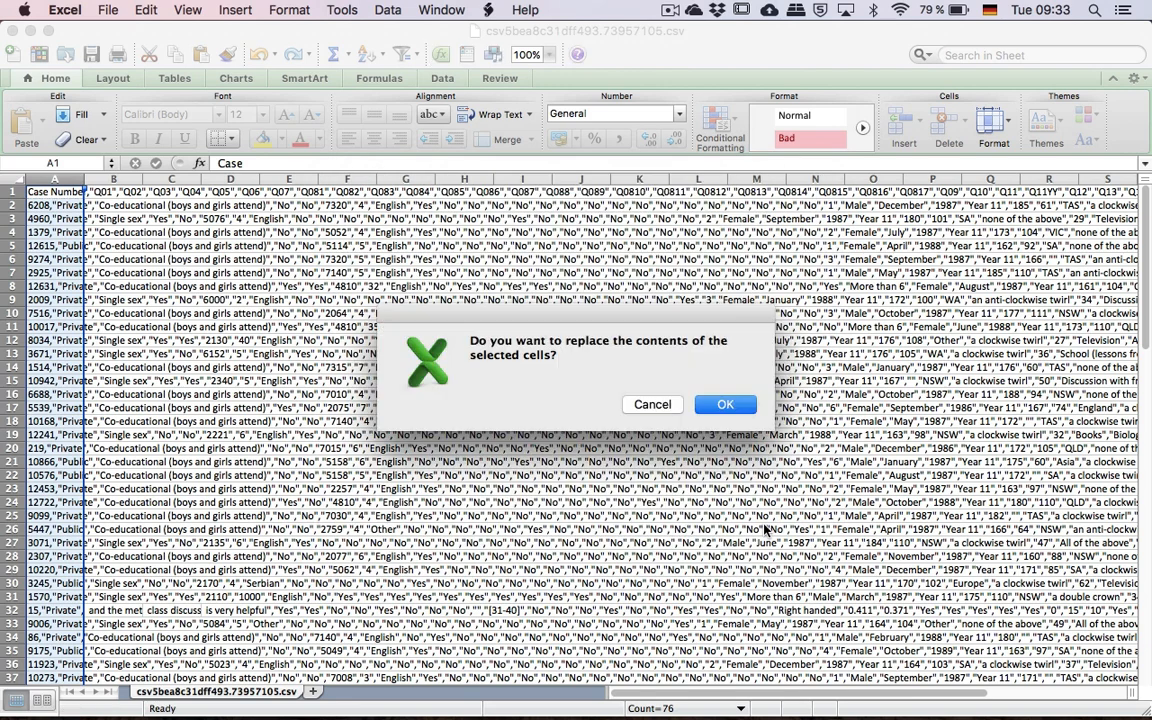
pyautogui.click(727, 402)
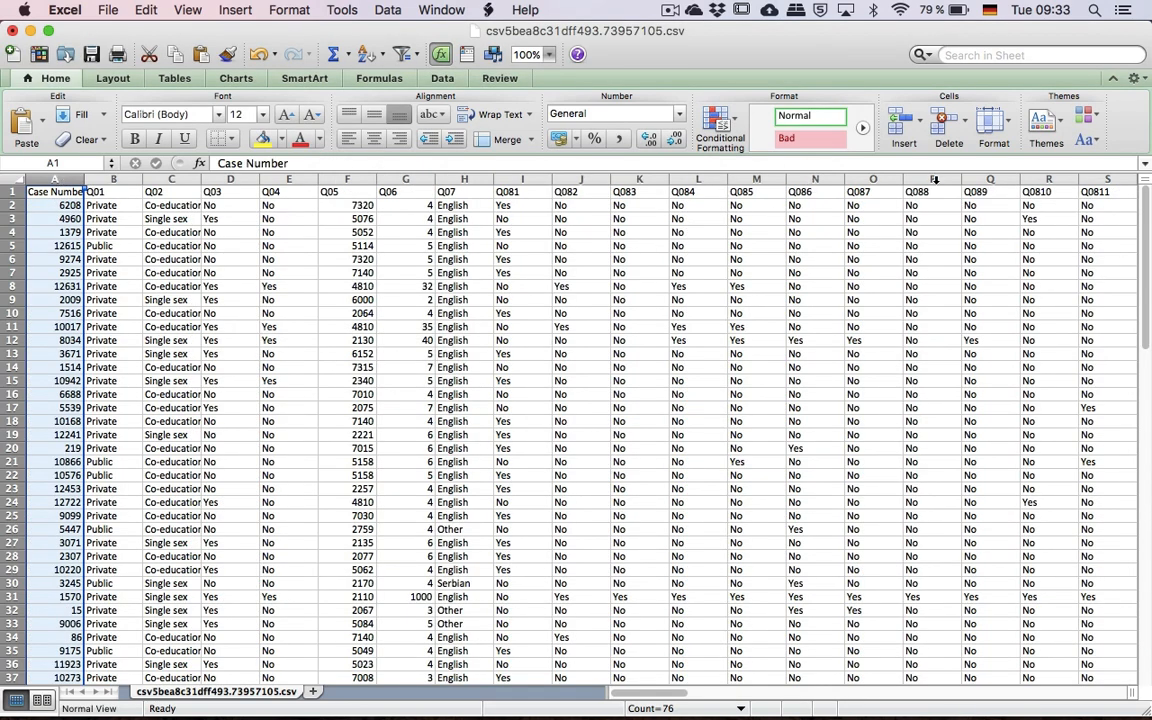
# Delete all columns from Case Number through Q11YY so that Q12 becomes the first column.
pyautogui.hscroll(20, 836, 302)
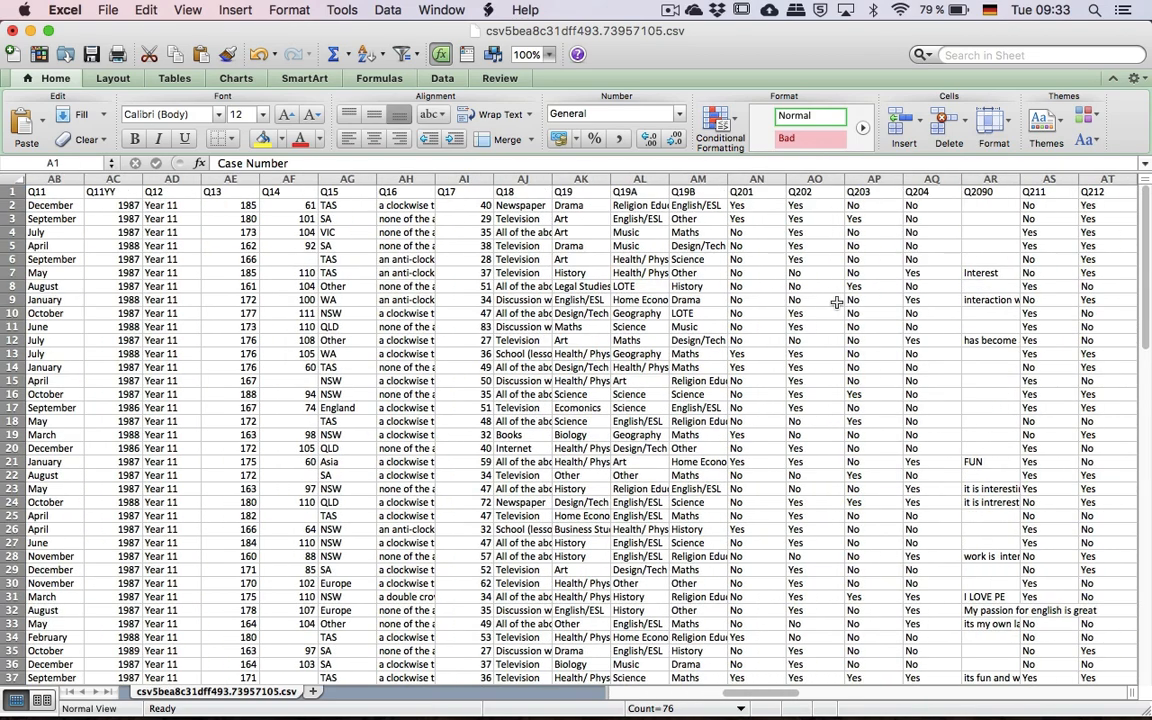
pyautogui.hscroll(1, 836, 302)
pyautogui.hscroll(1, 836, 302)
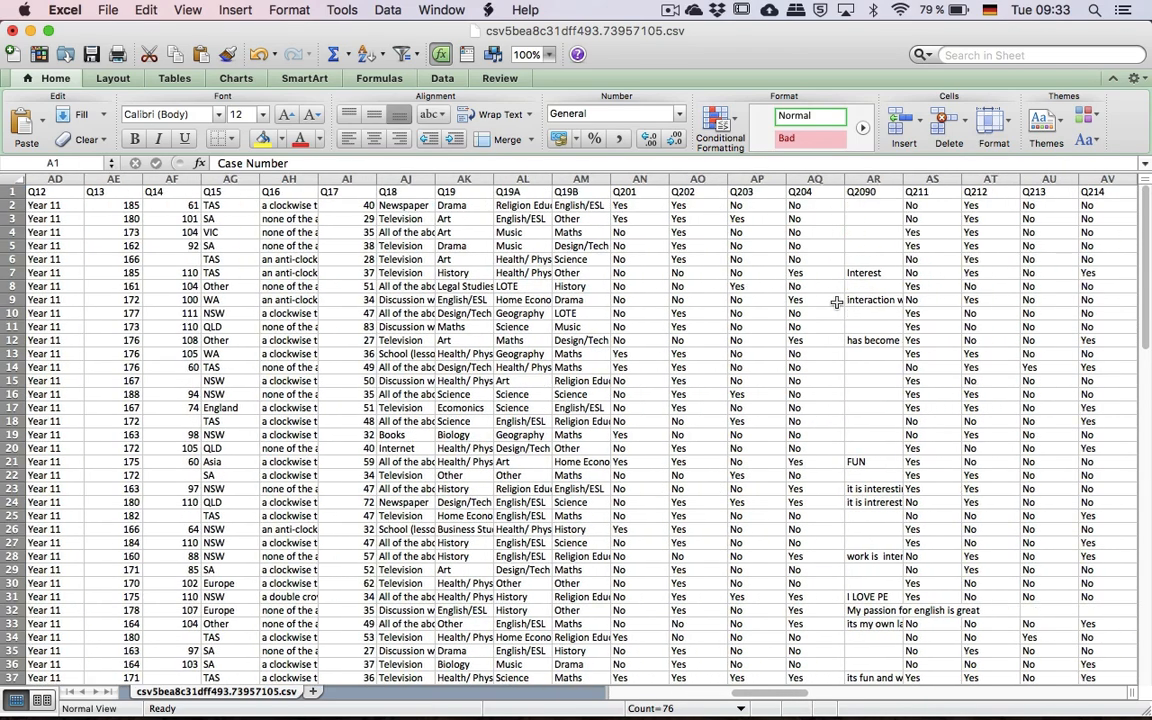
pyautogui.hscroll(-14, 836, 302)
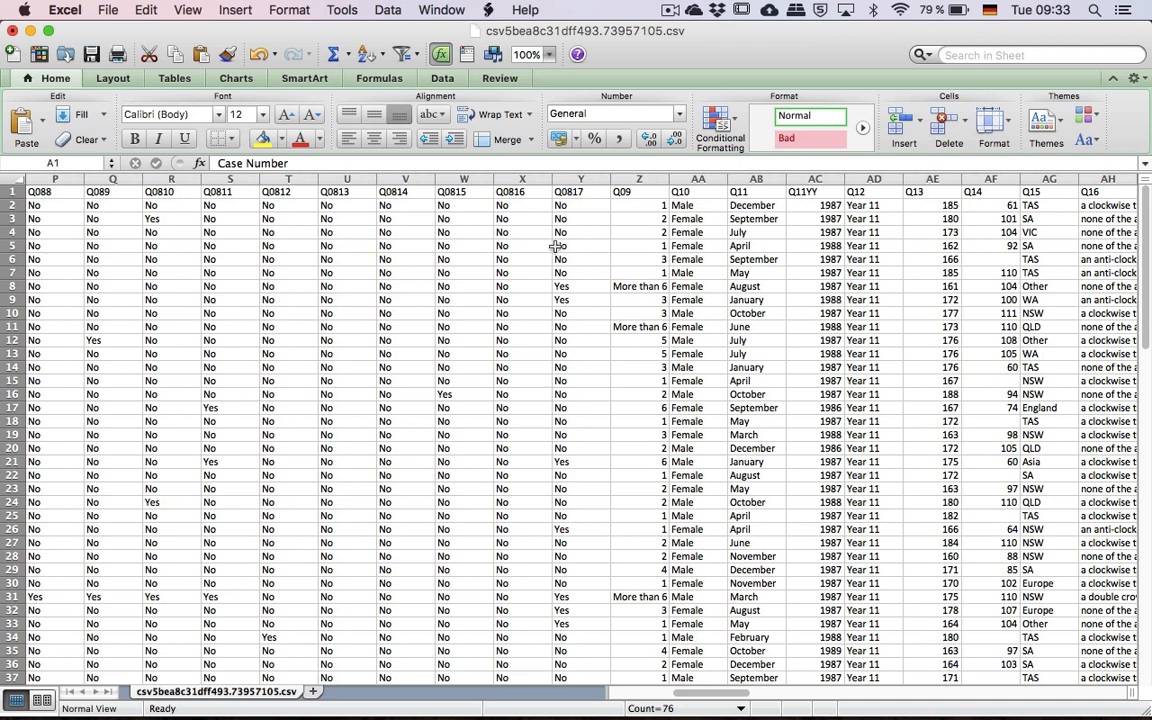
pyautogui.keyDown('shift'); pyautogui.click(809, 179); pyautogui.keyUp('shift')
pyautogui.rightClick(811, 181)
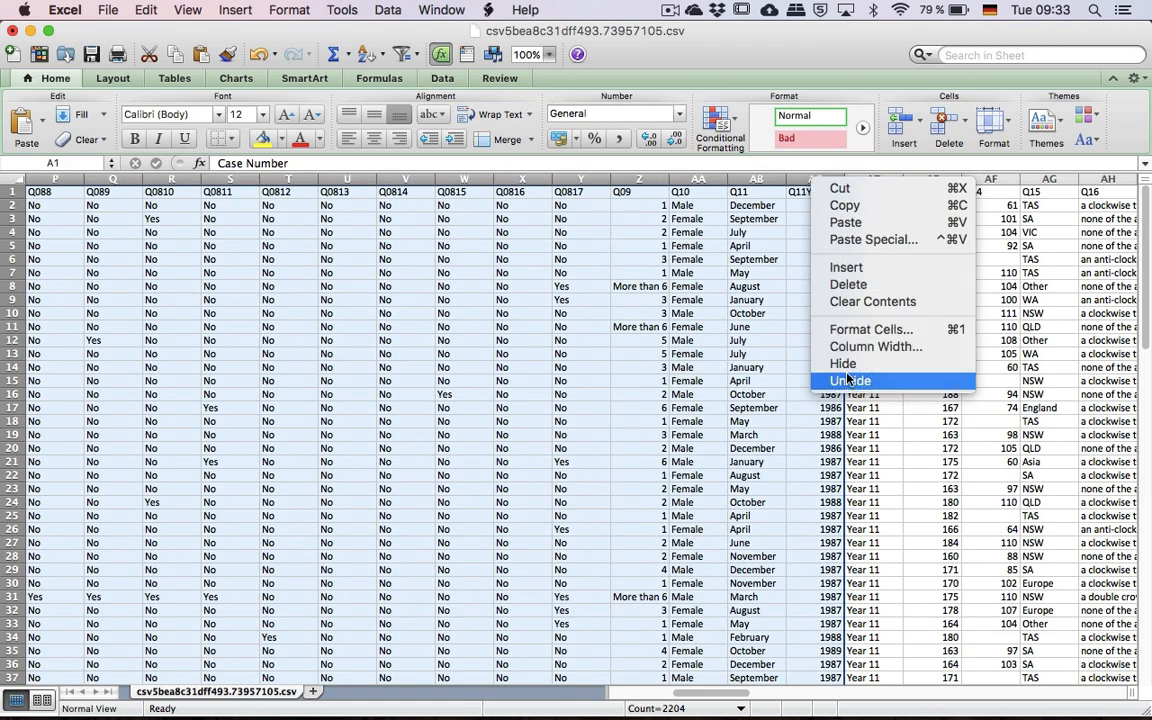
pyautogui.click(848, 284)
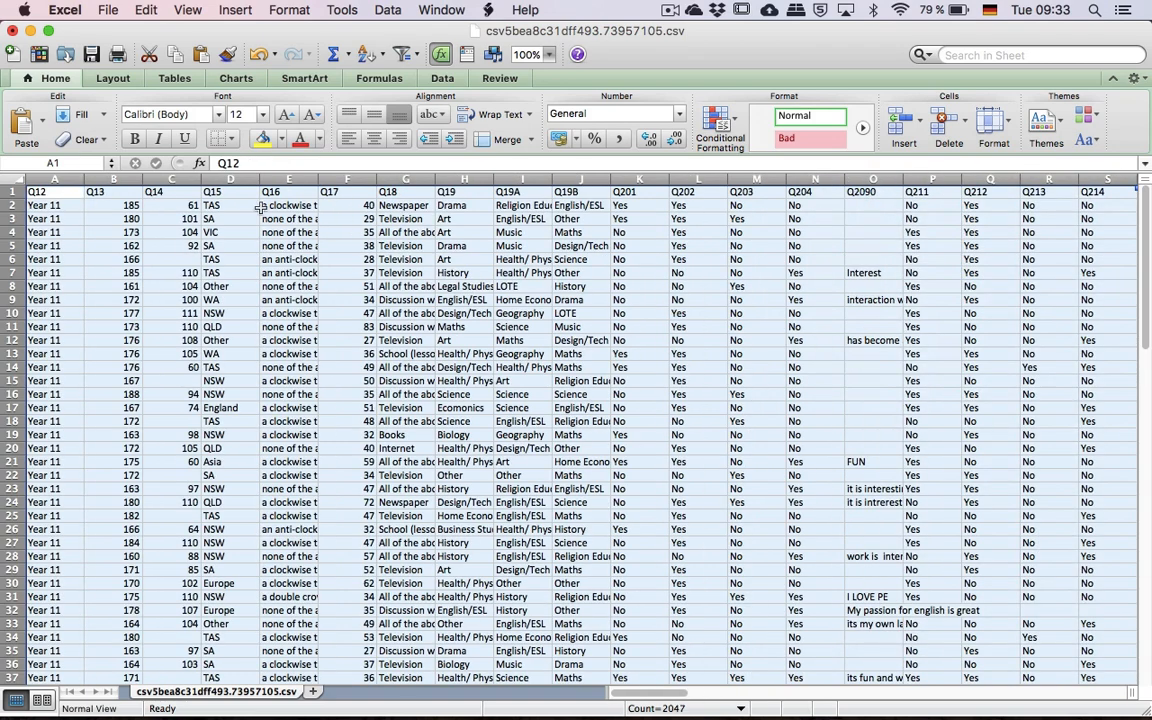
# Delete the block of columns from Q13 through Q33, keeping Q12 and Q33A side by side.
pyautogui.click(102, 179)
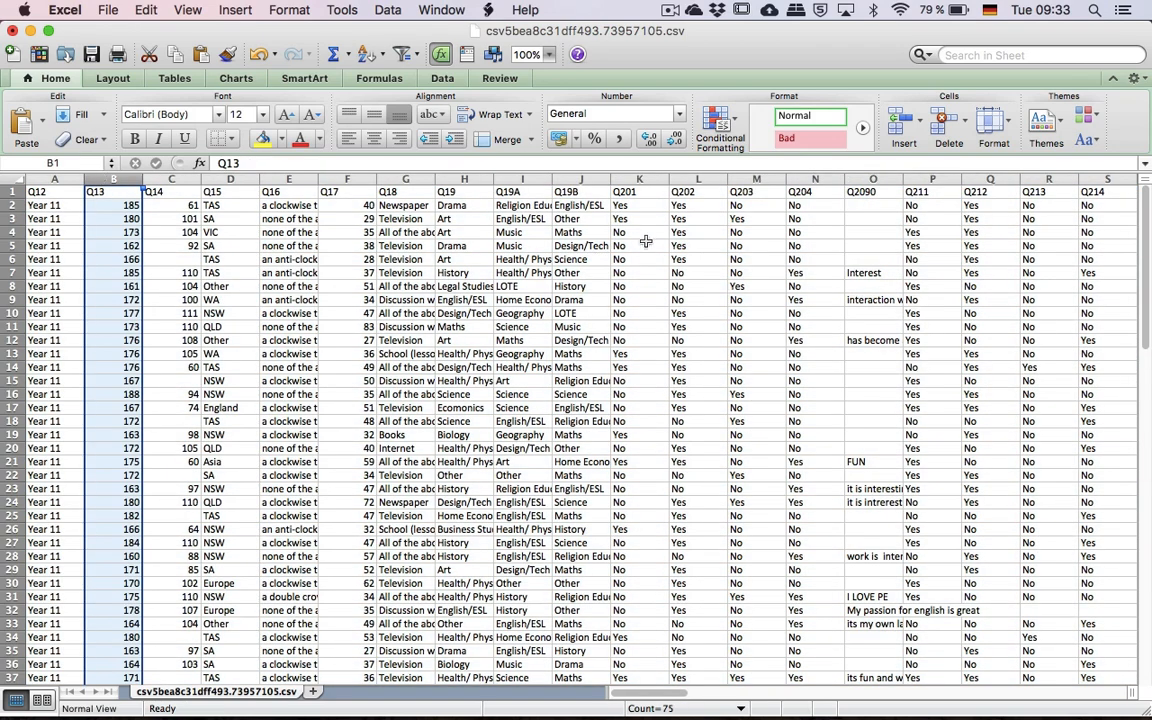
pyautogui.hscroll(10, 840, 210)
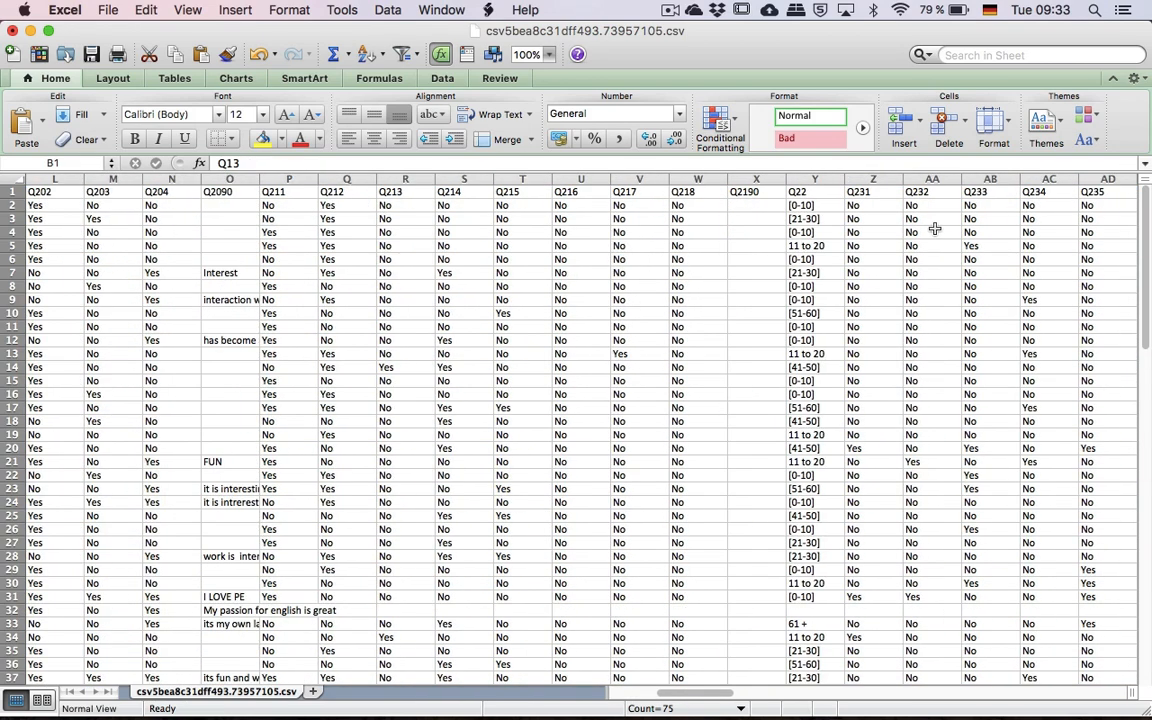
pyautogui.hscroll(15, 934, 229)
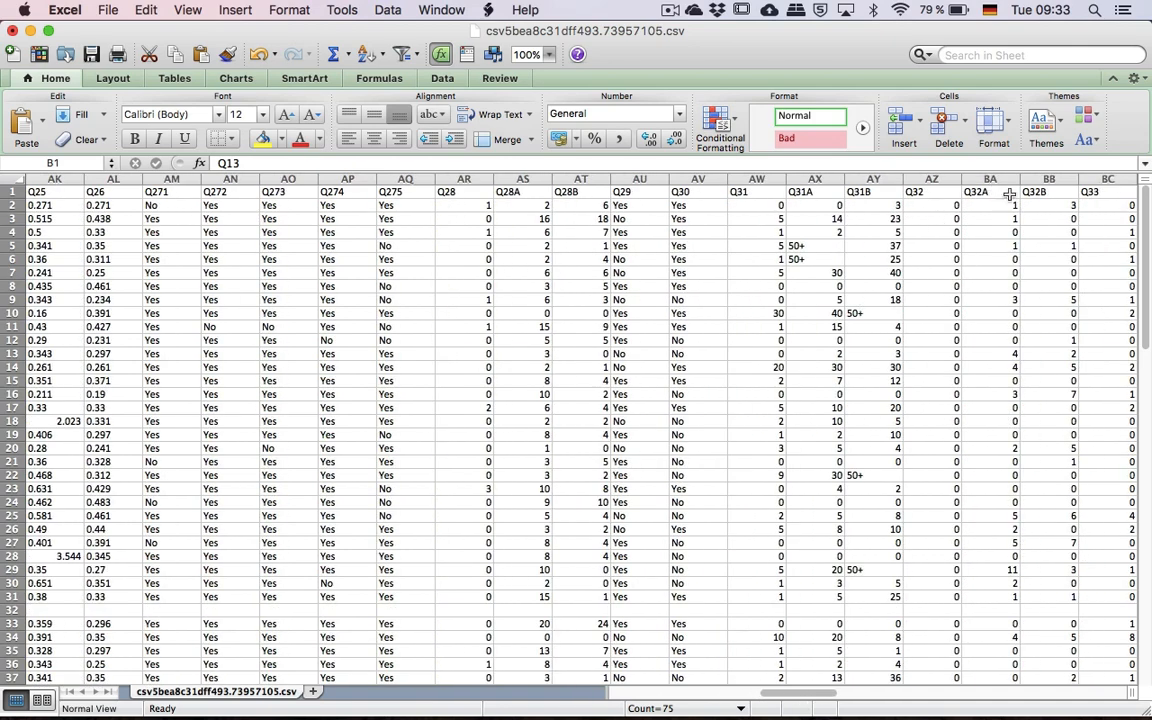
pyautogui.keyDown('shift'); pyautogui.click(1104, 179); pyautogui.keyUp('shift')
pyautogui.rightClick(990, 180)
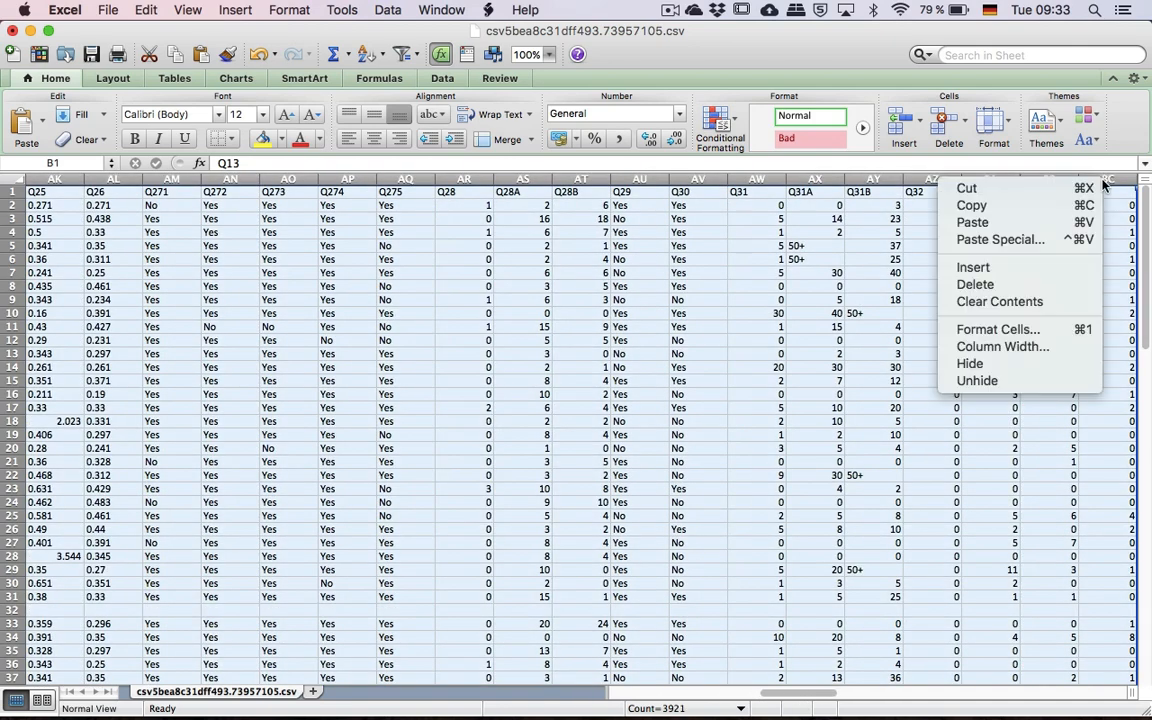
pyautogui.click(988, 285)
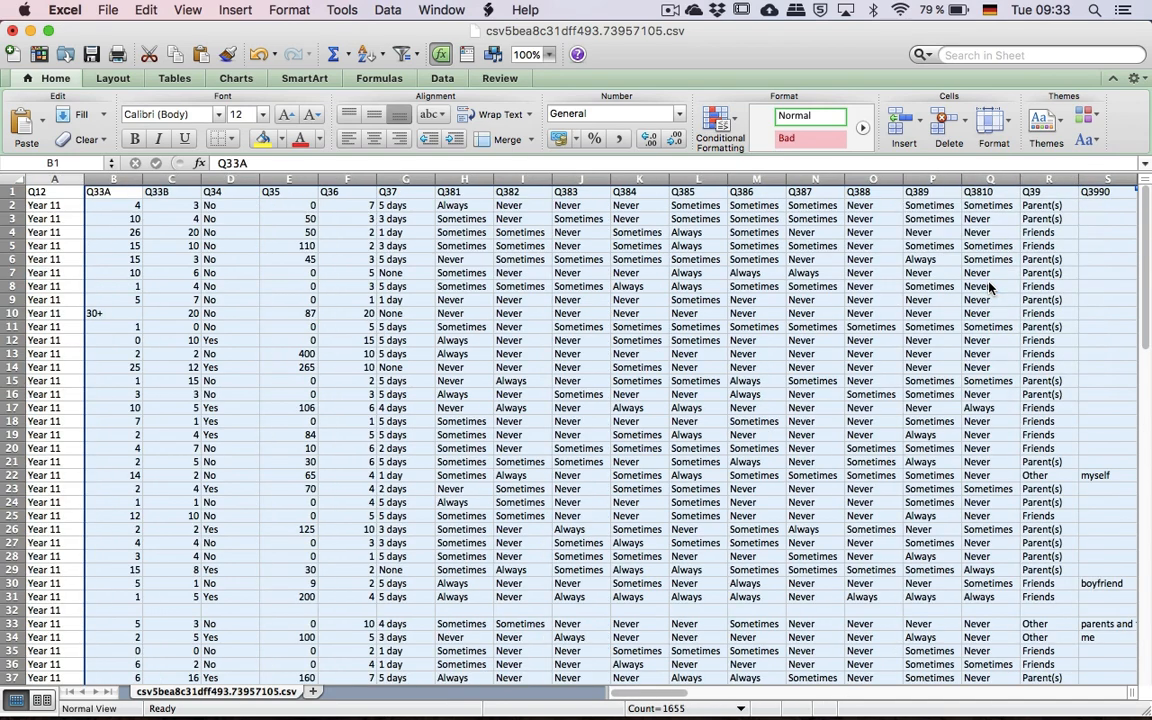
# Delete the remaining columns from Q33B through Q405, leaving only Q12 and Q33A.
pyautogui.click(125, 218)
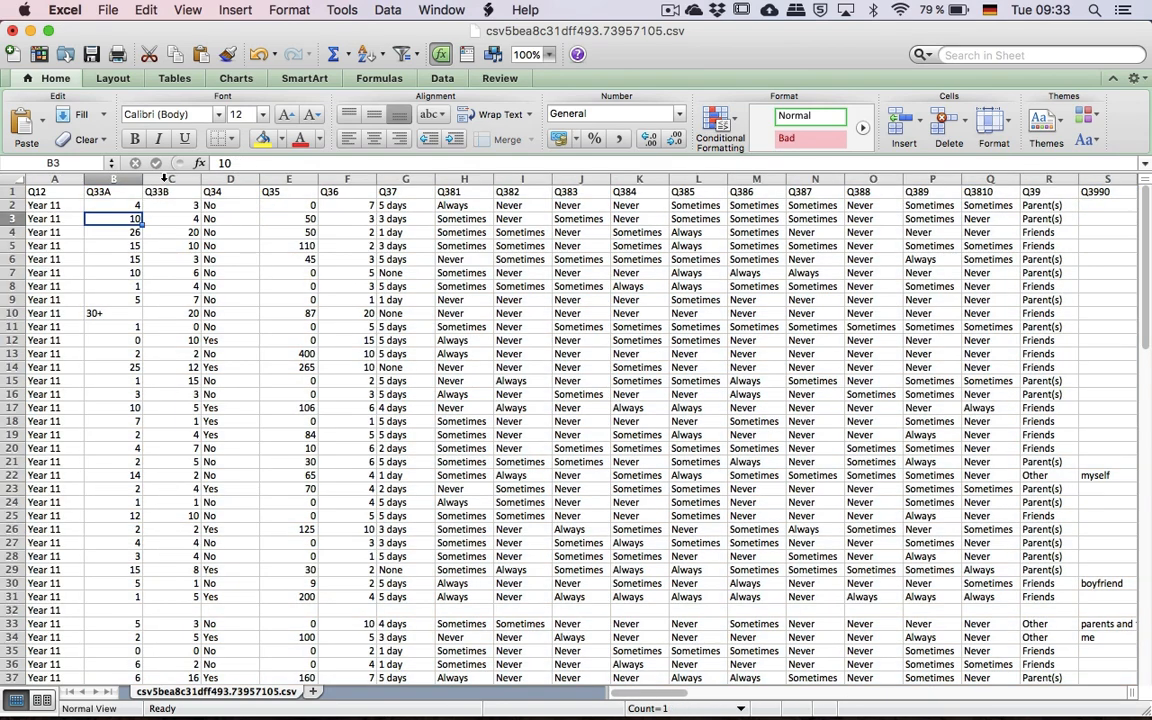
pyautogui.click(165, 178)
pyautogui.hscroll(12, 763, 304)
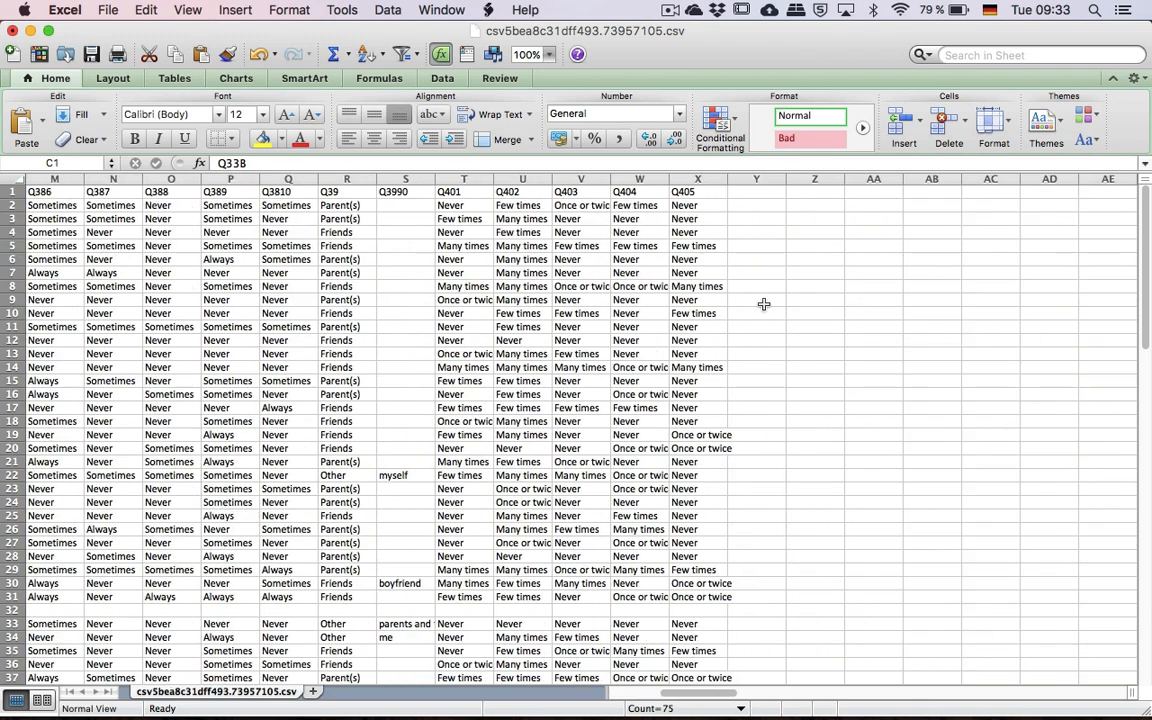
pyautogui.keyDown('shift'); pyautogui.click(698, 178); pyautogui.keyUp('shift')
pyautogui.rightClick(700, 180)
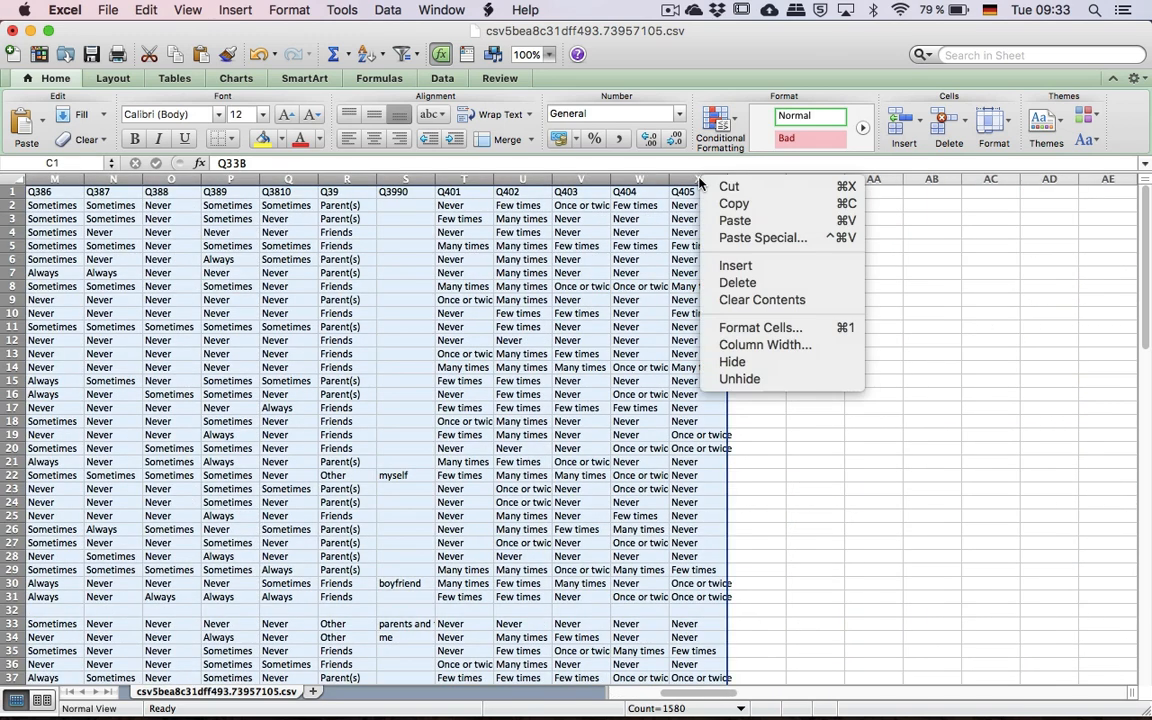
pyautogui.click(741, 283)
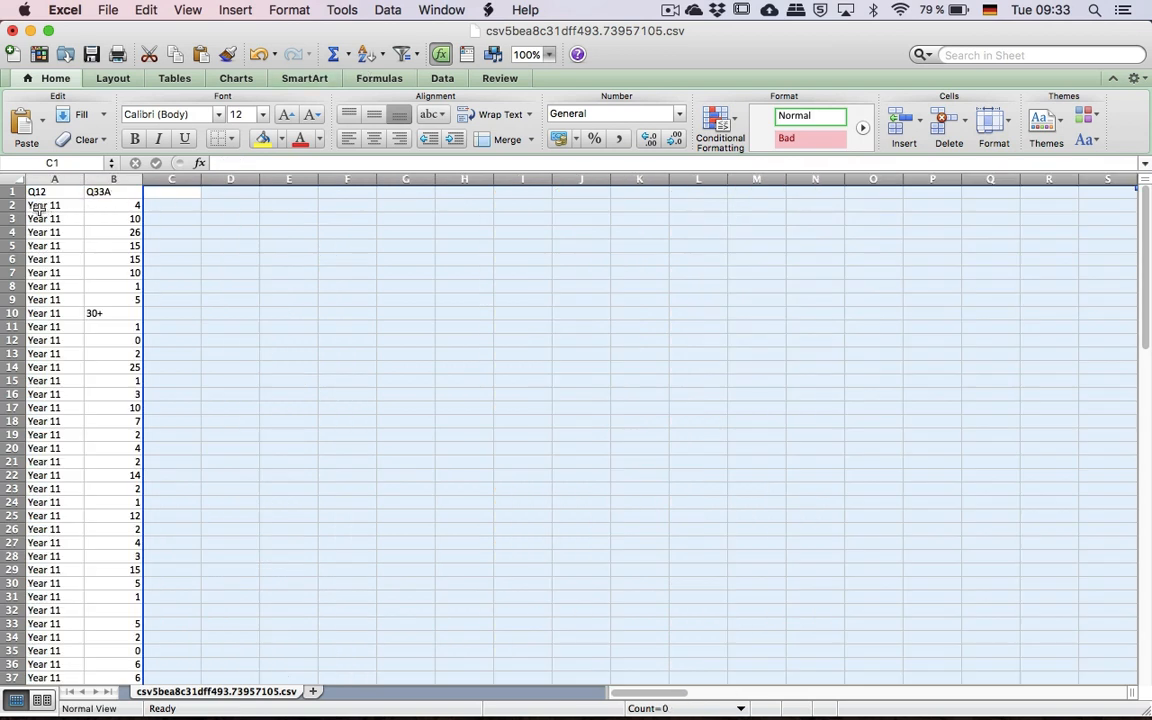
# Delete row 10, which holds the non-numeric entry 30+ in the Q33A column.
pyautogui.click(108, 313)
pyautogui.click(12, 313)
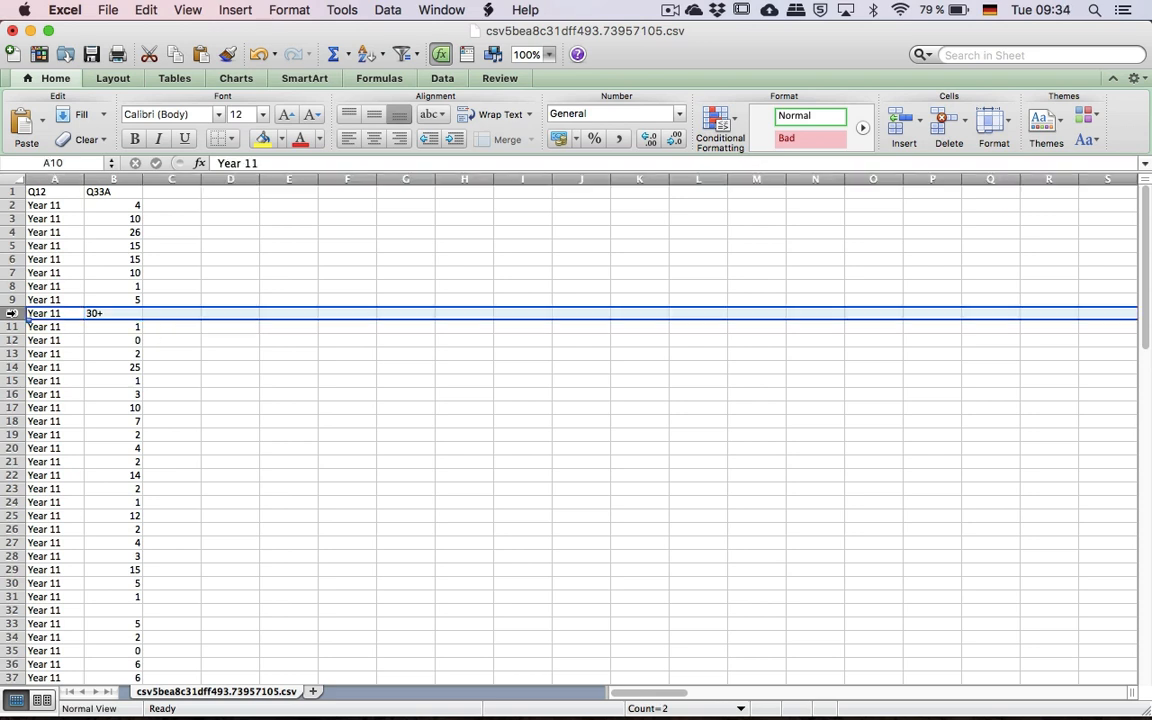
pyautogui.rightClick(12, 315)
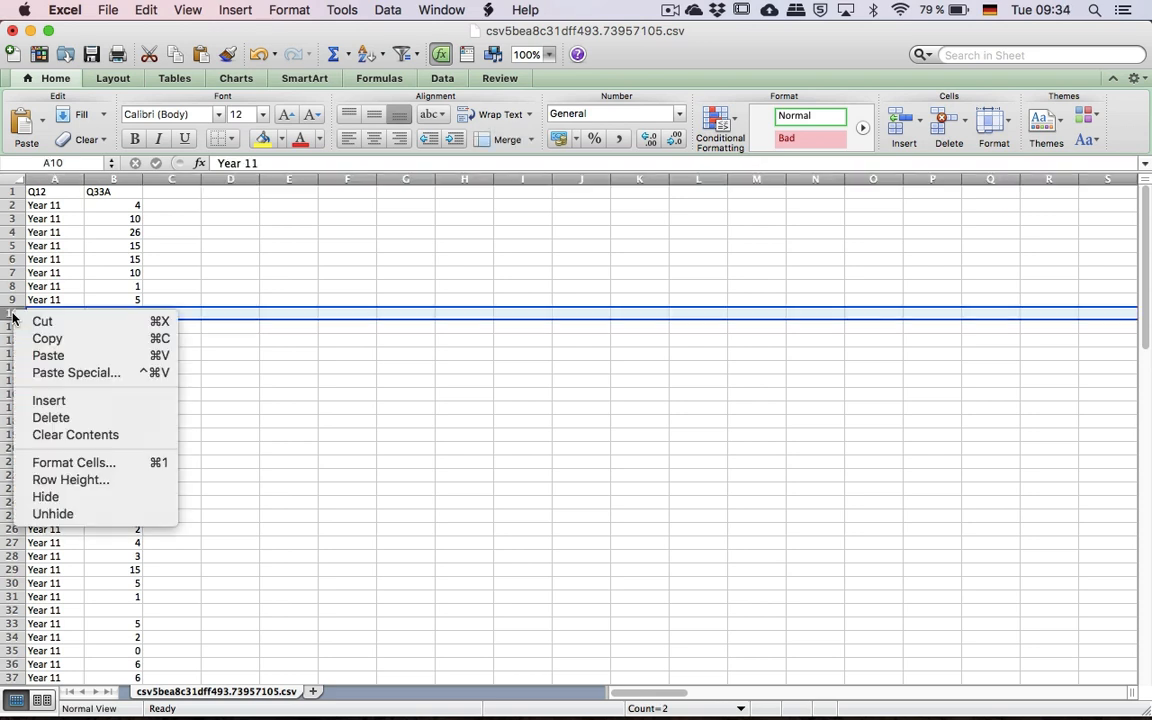
pyautogui.click(55, 417)
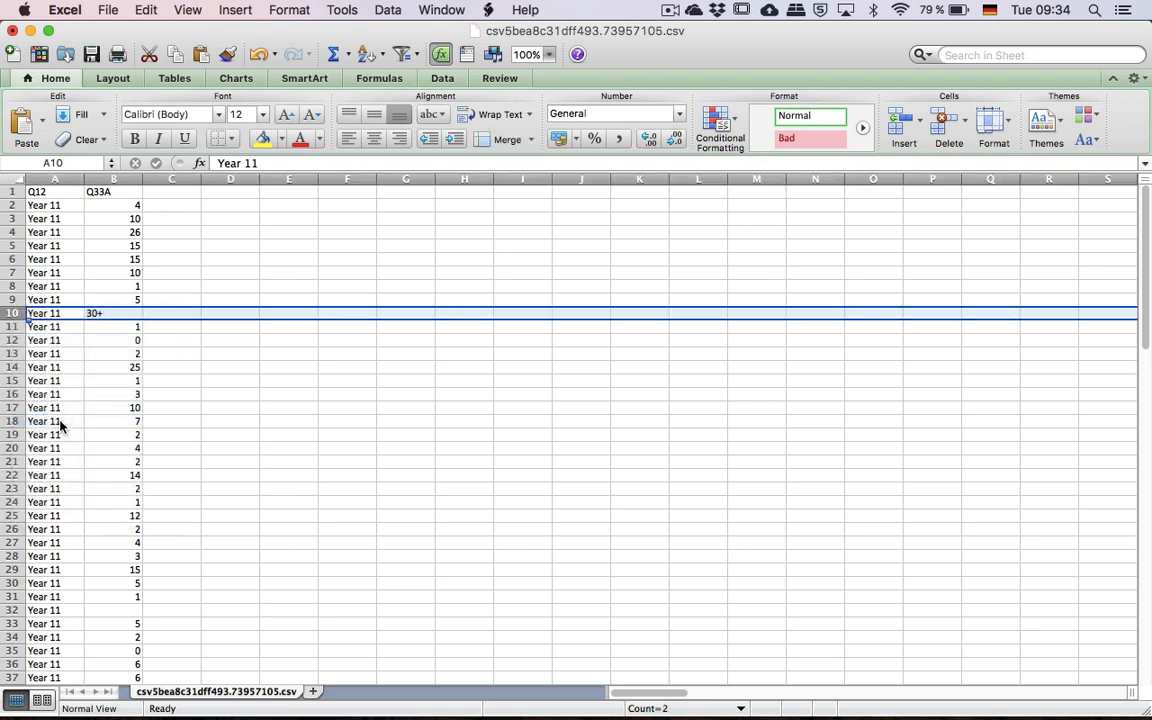
# Replace the header in cell B1 with "Hours of TV watched after school".
pyautogui.click(105, 191)
pyautogui.write('Hours of ')
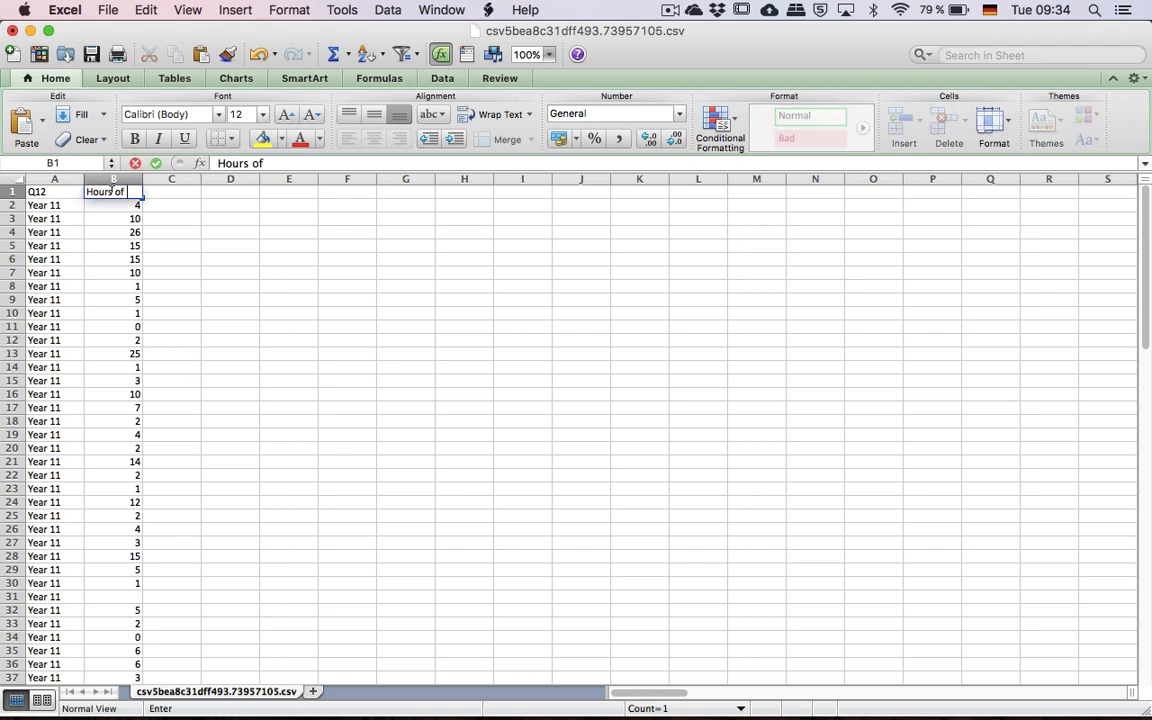
pyautogui.write('TV wathed')
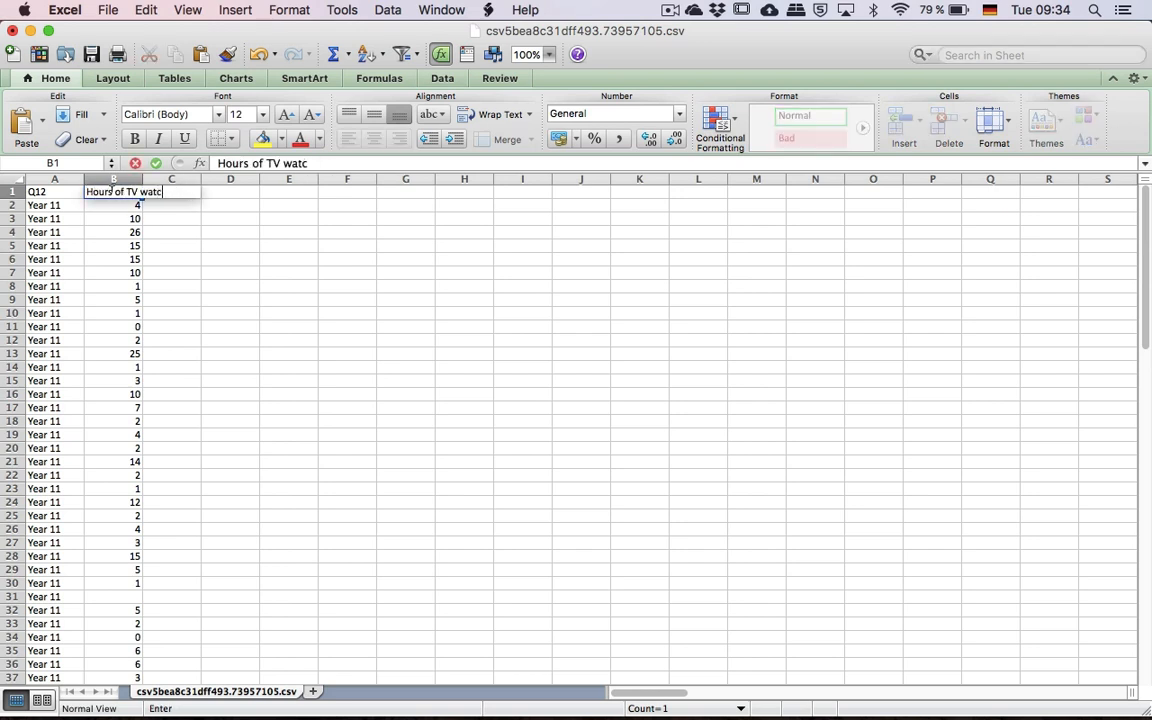
pyautogui.write('hed after sc')
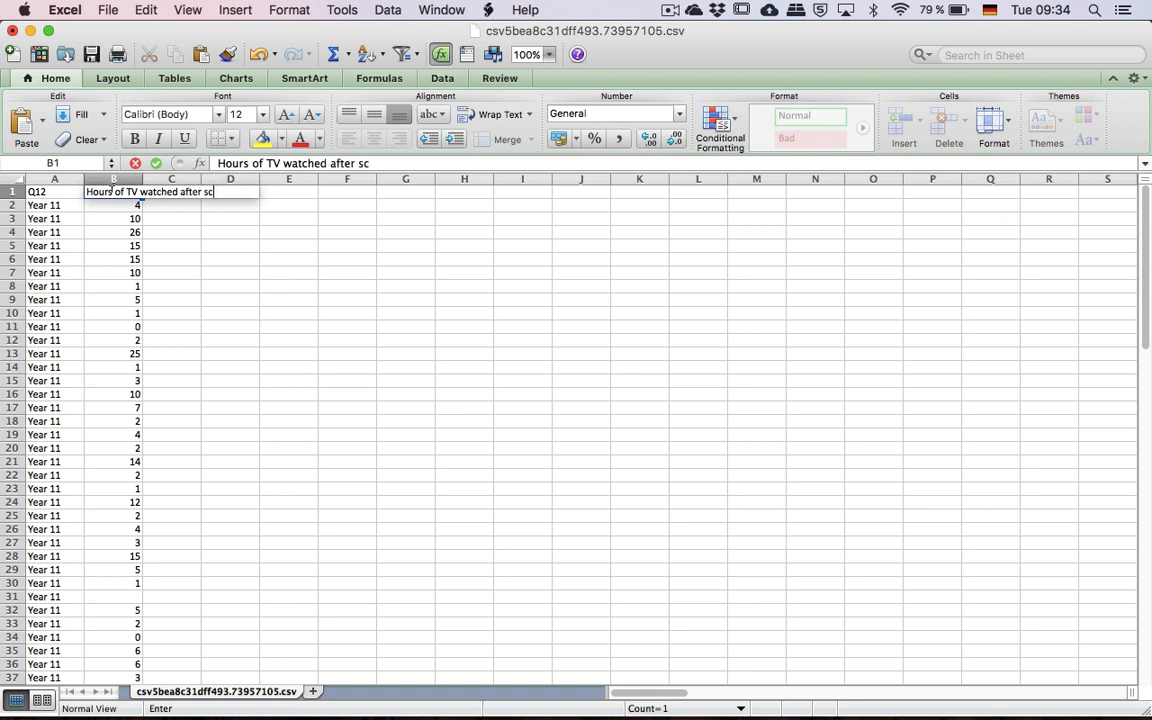
pyautogui.write('hool')
pyautogui.press('Return')
# Delete row 31, where the TV hours are blank, and check the rest of the Year 11 list for further gaps.
pyautogui.scroll(-5, 130, 380)
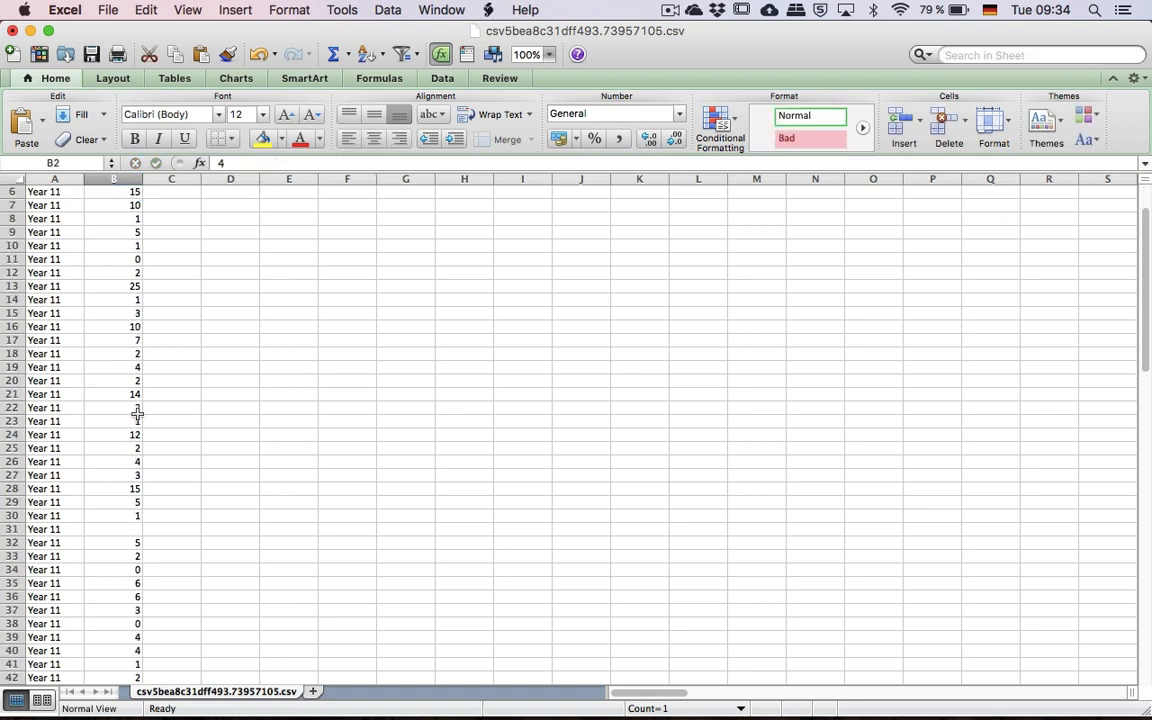
pyautogui.scroll(-2, 137, 413)
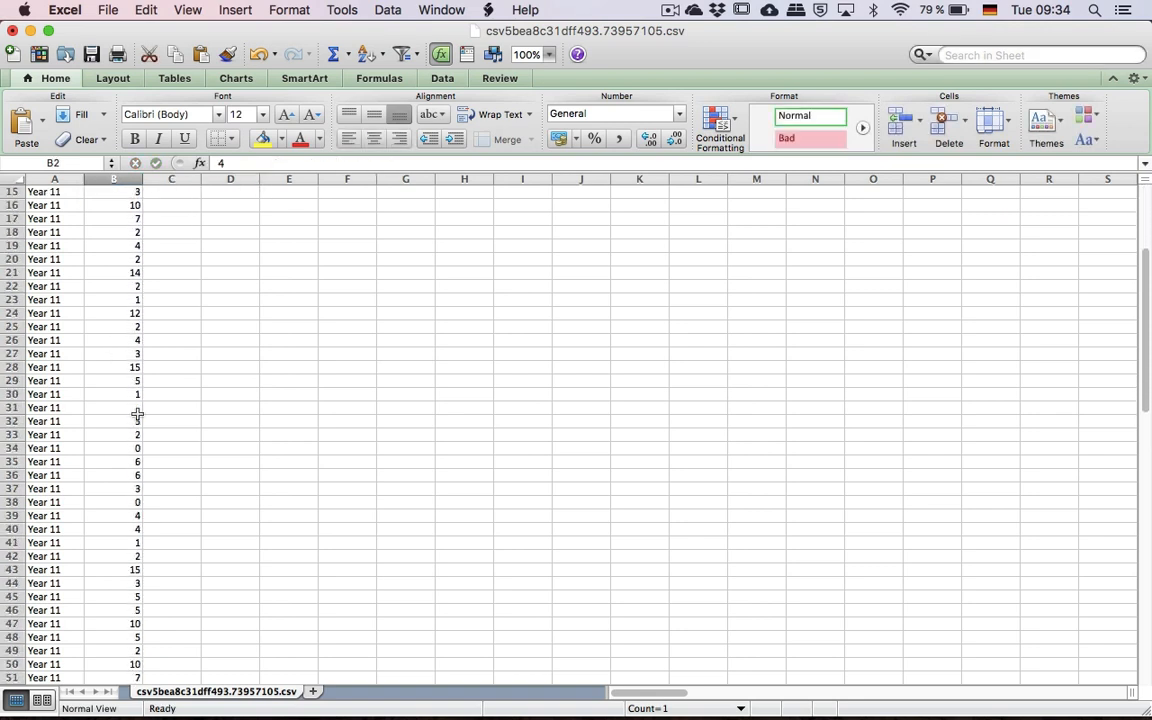
pyautogui.click(9, 408)
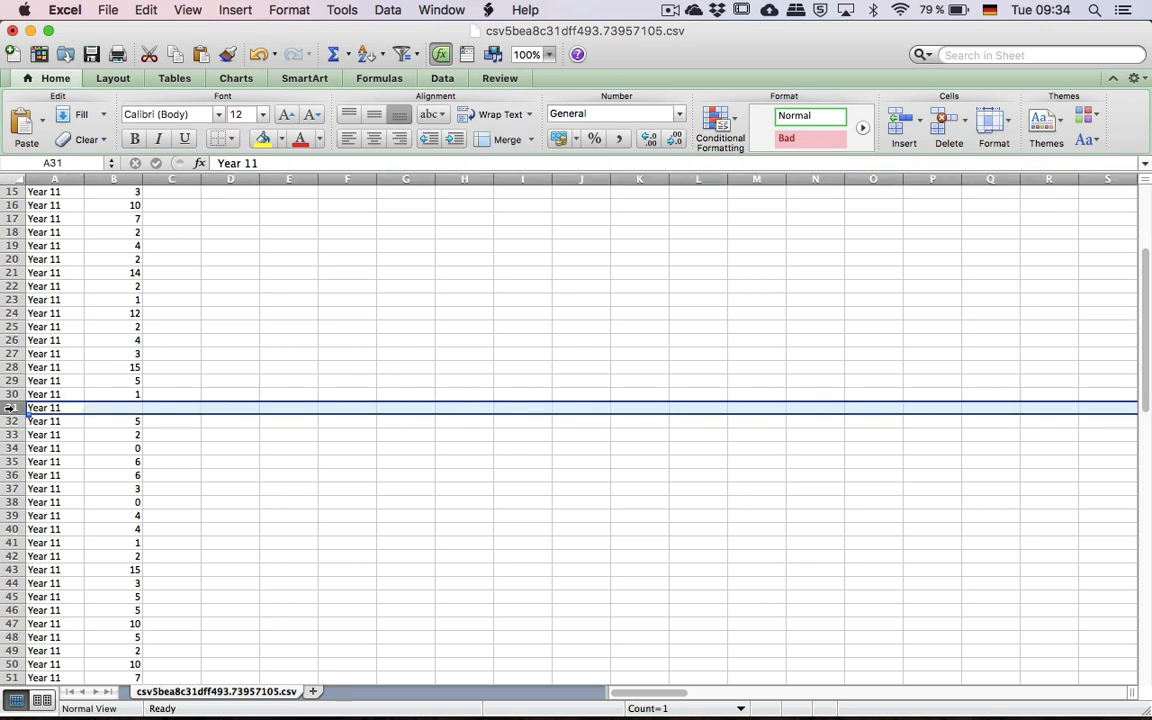
pyautogui.rightClick(9, 408)
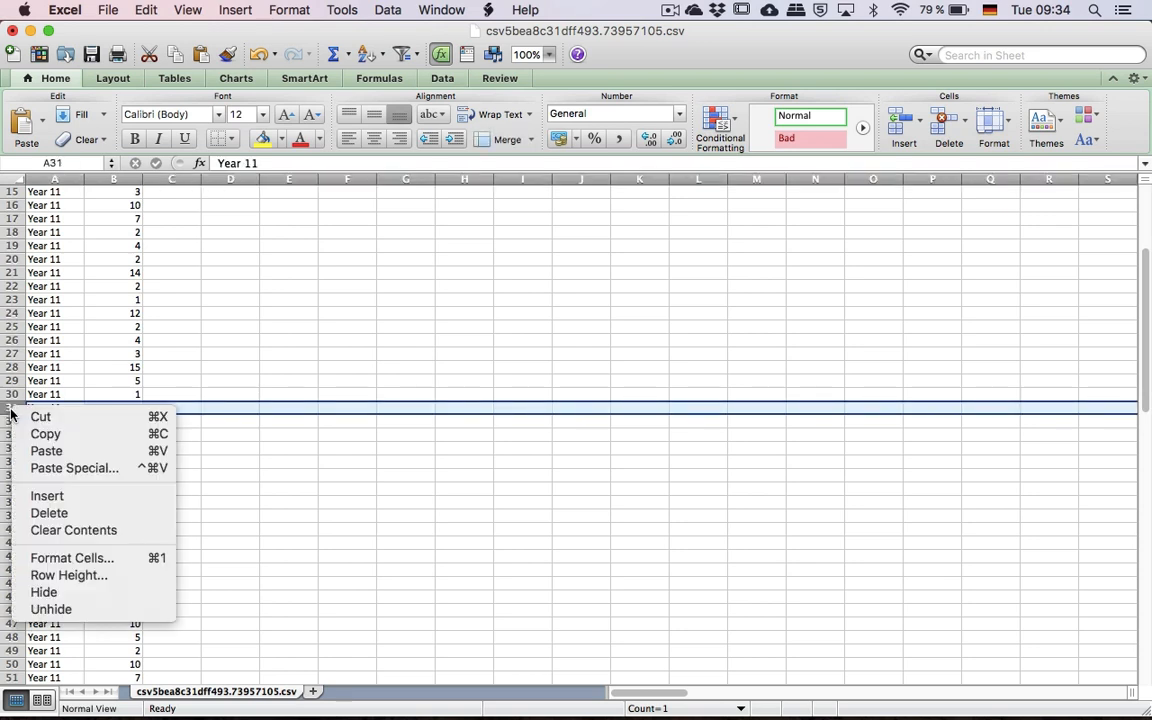
pyautogui.click(64, 513)
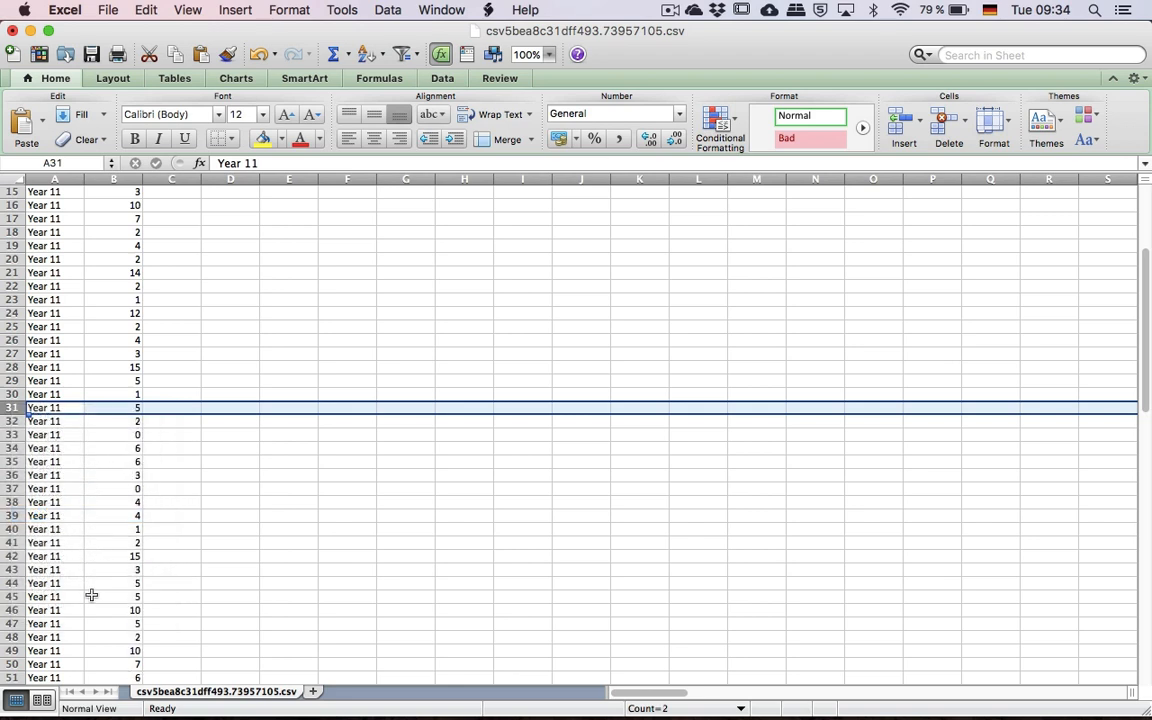
pyautogui.scroll(-6, 92, 640)
pyautogui.scroll(-2, 96, 644)
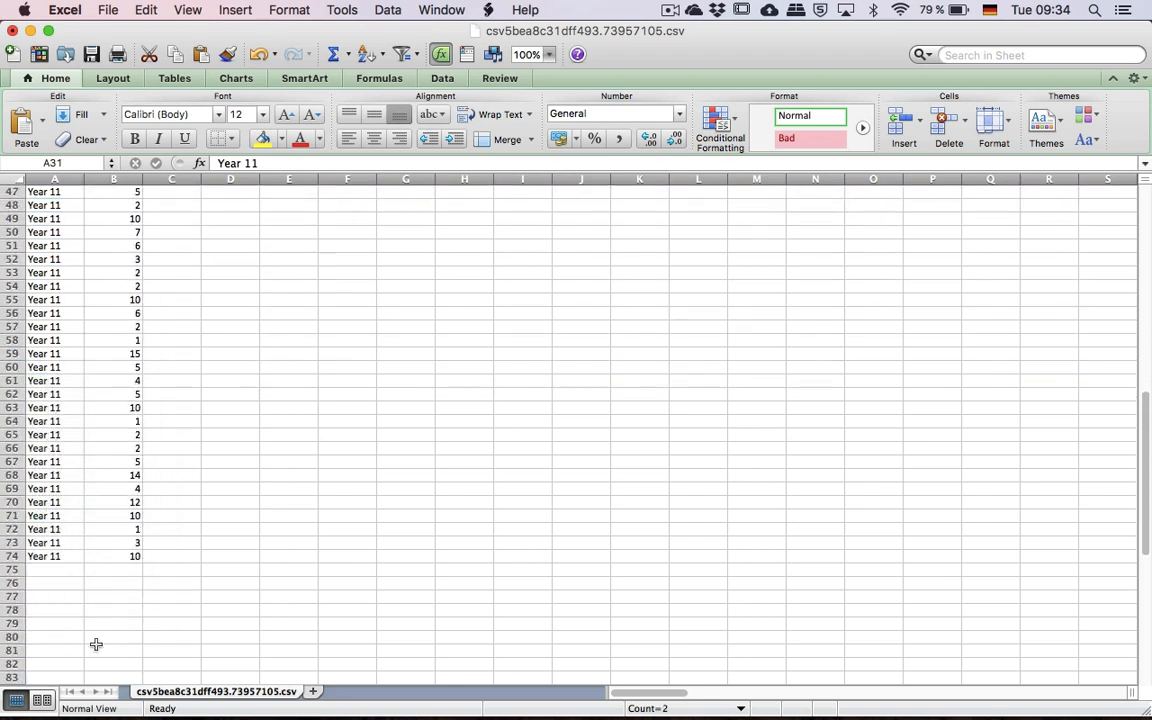
pyautogui.click(12, 556)
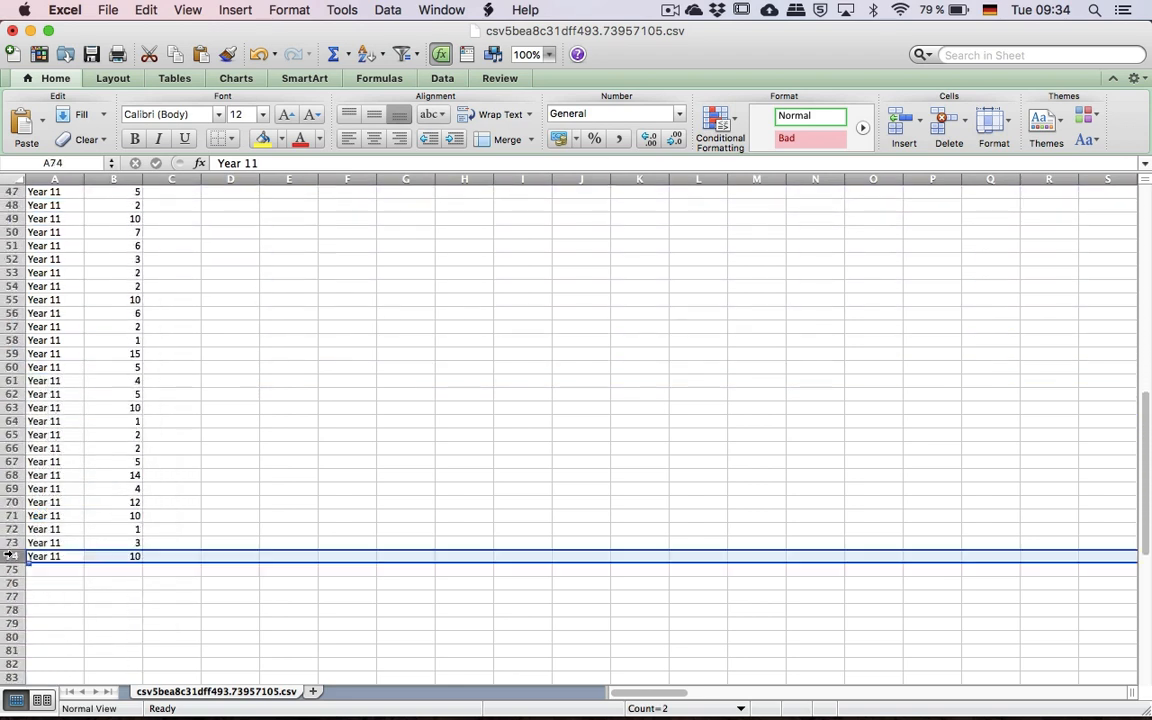
pyautogui.scroll(3, 130, 570)
pyautogui.scroll(8, 131, 572)
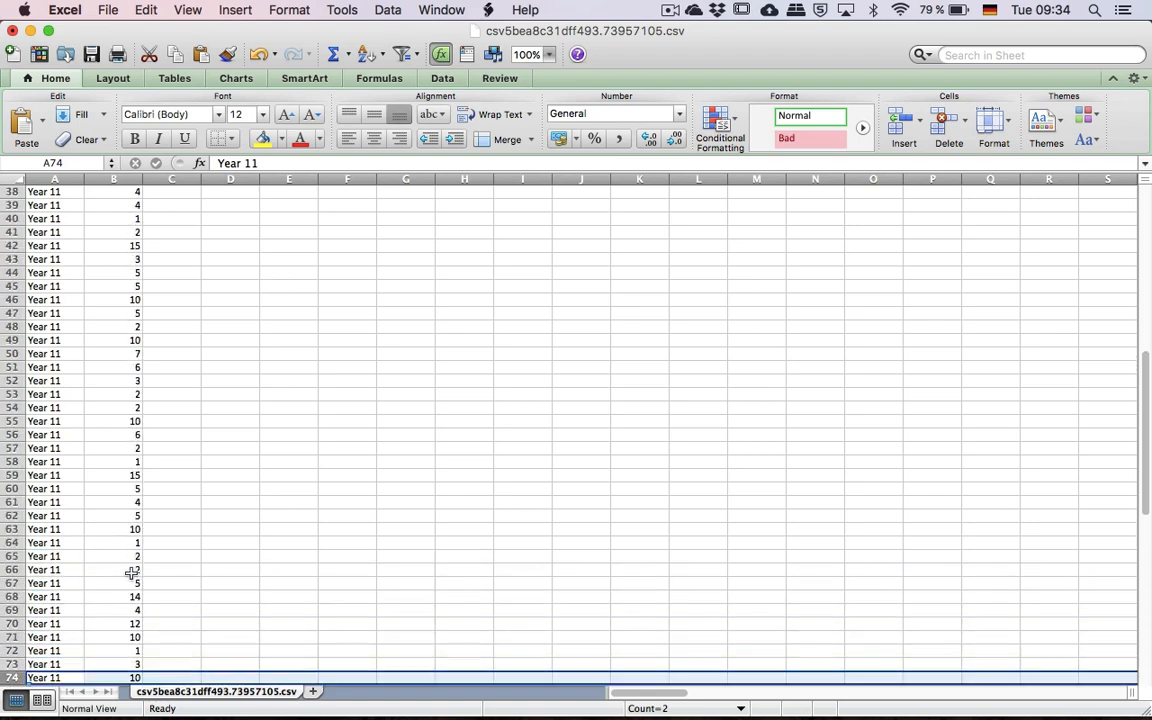
pyautogui.scroll(7, 131, 572)
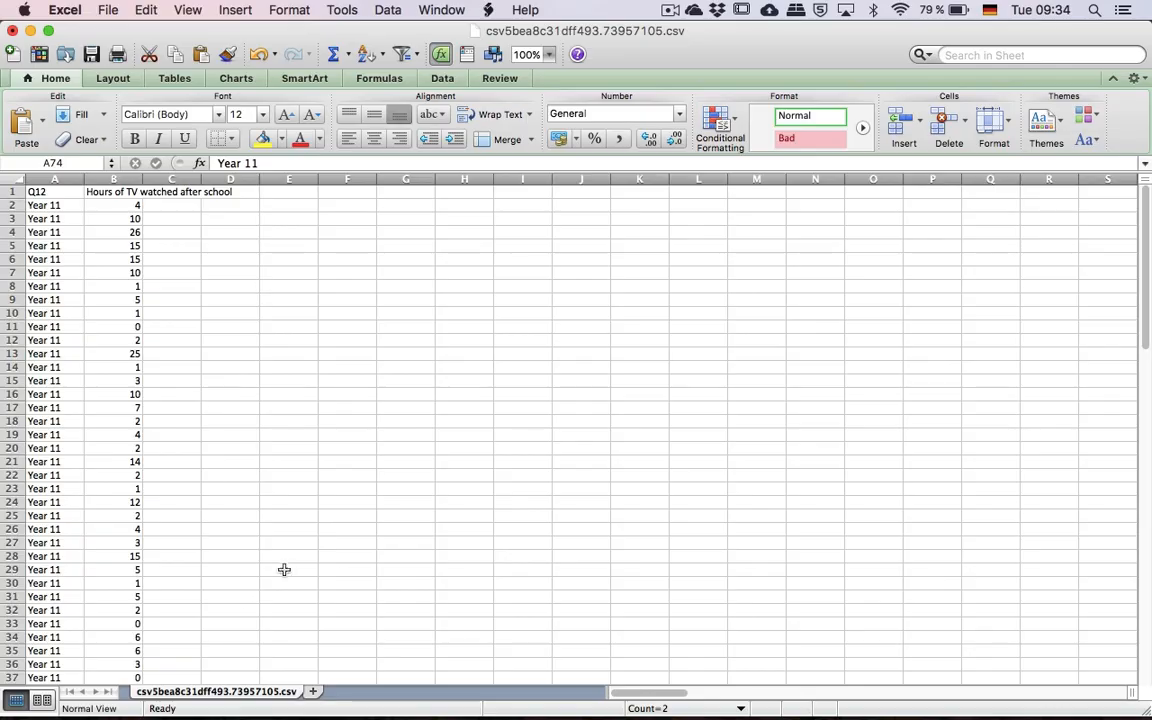
# Bring the Autograph window into view and narrow the Excel window so that the two sit side by side.
pyautogui.hotkey('ctrl', 'Up')
pyautogui.moveTo(373, 6)
pyautogui.click(738, 443)
pyautogui.doubleClick(114, 30)
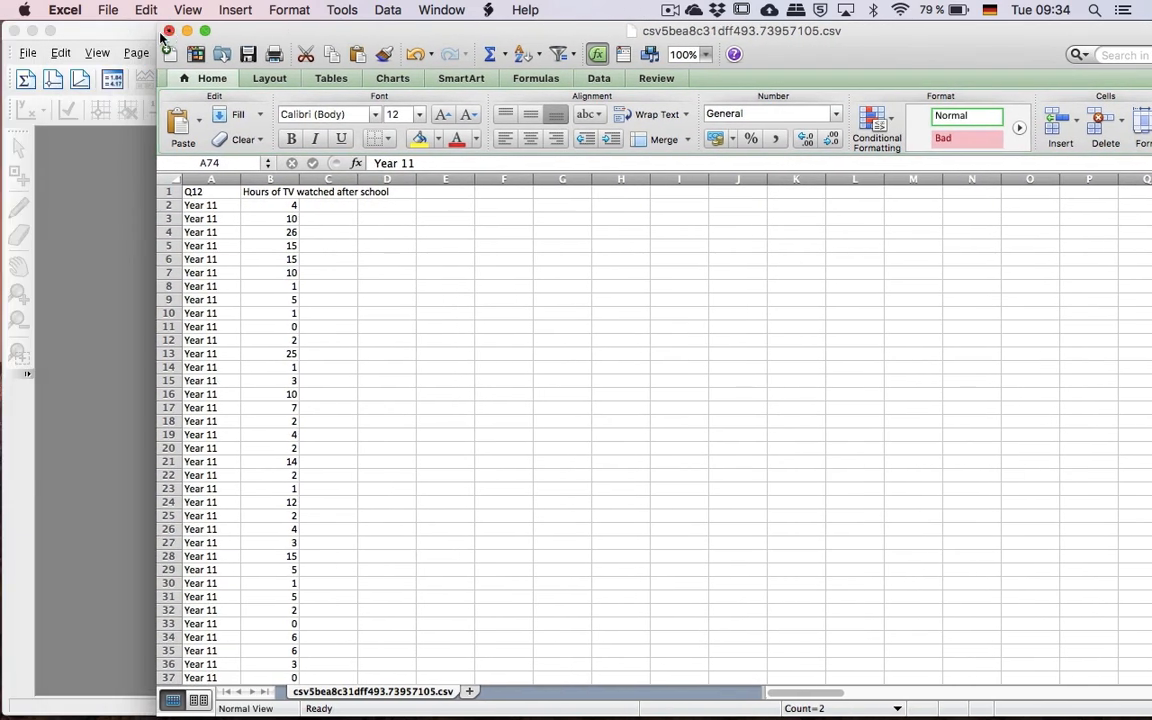
pyautogui.moveTo(157, 33); pyautogui.dragTo(688, 92)
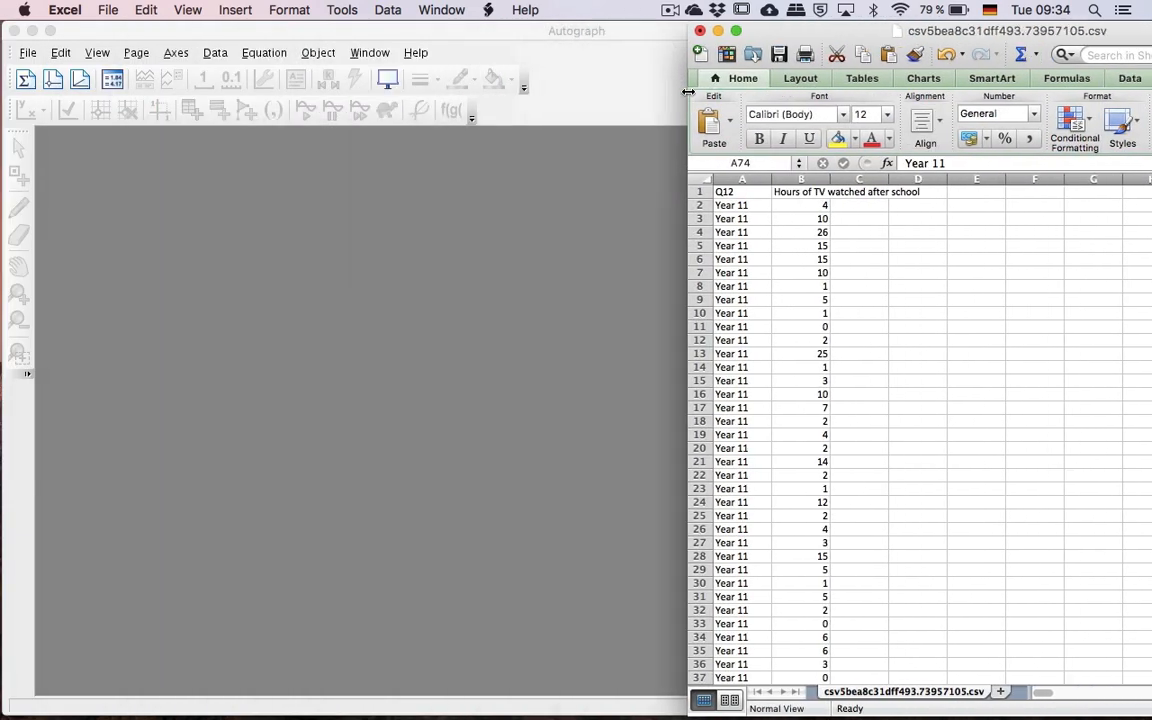
# Switch to Finder and open csv5bea8c27cad0a4.46715682.csv from the Downloads folder in Numbers.
pyautogui.press('super+Tab')
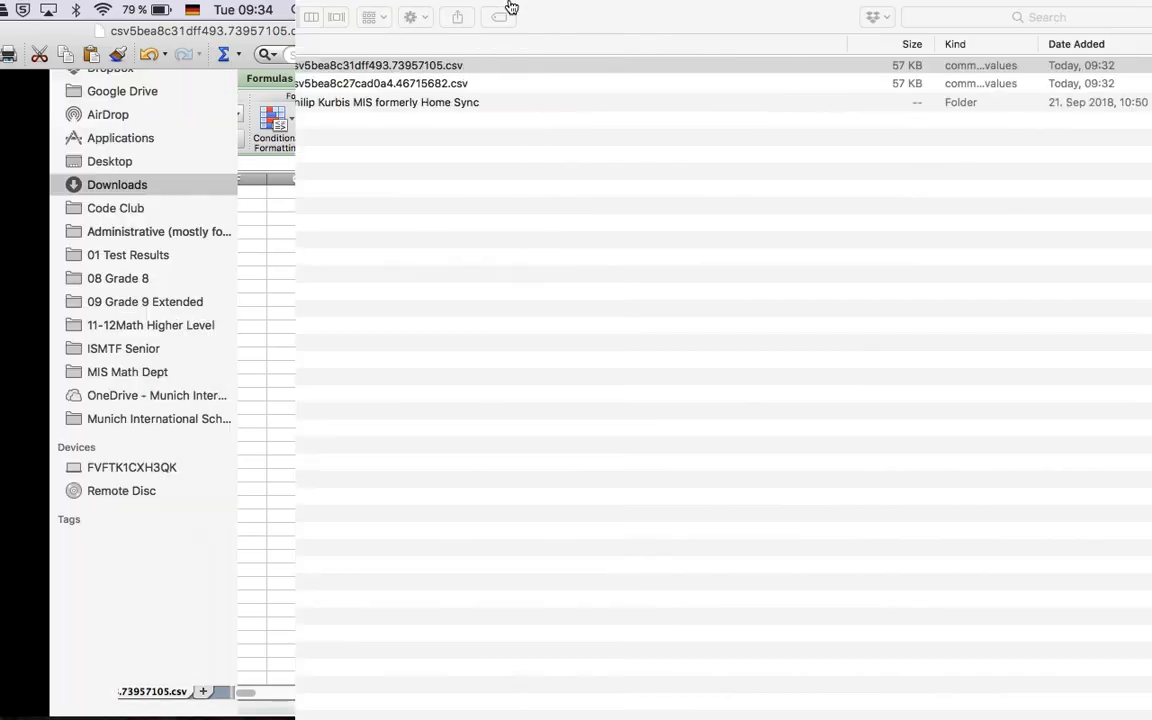
pyautogui.click(346, 88)
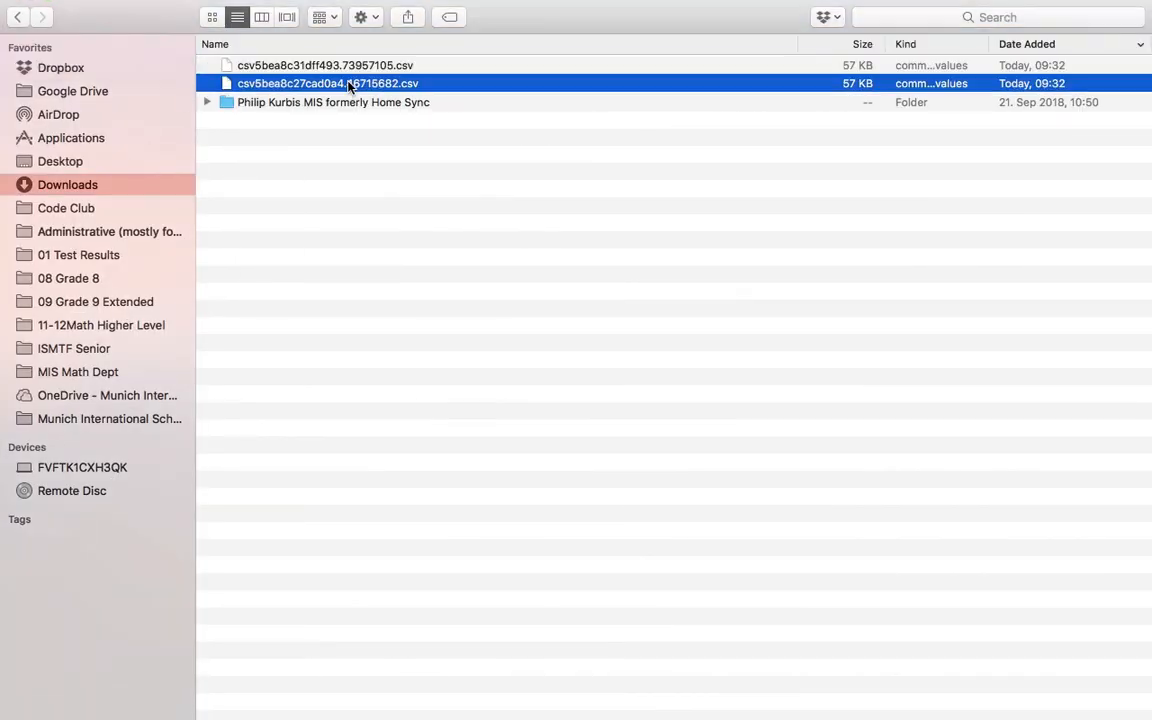
pyautogui.rightClick(348, 86)
pyautogui.moveTo(362, 106)
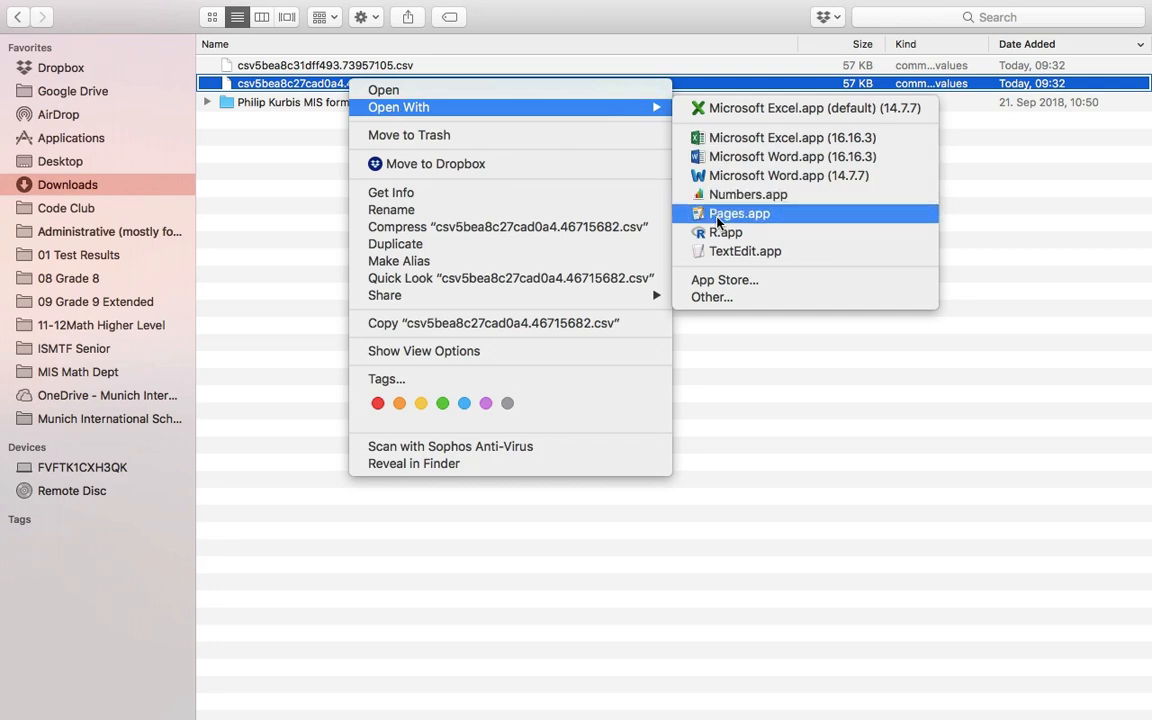
pyautogui.click(738, 195)
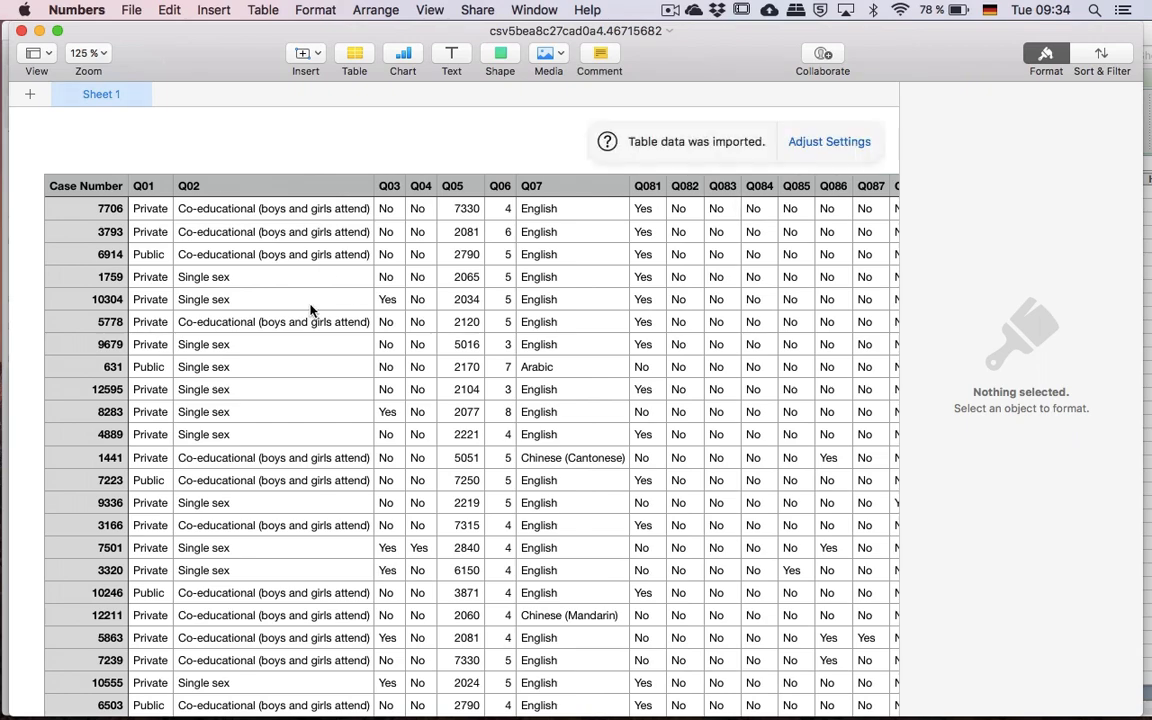
# Delete the columns from Case Number through Q11YY, so that the table starts with Q12.
pyautogui.click(92, 190)
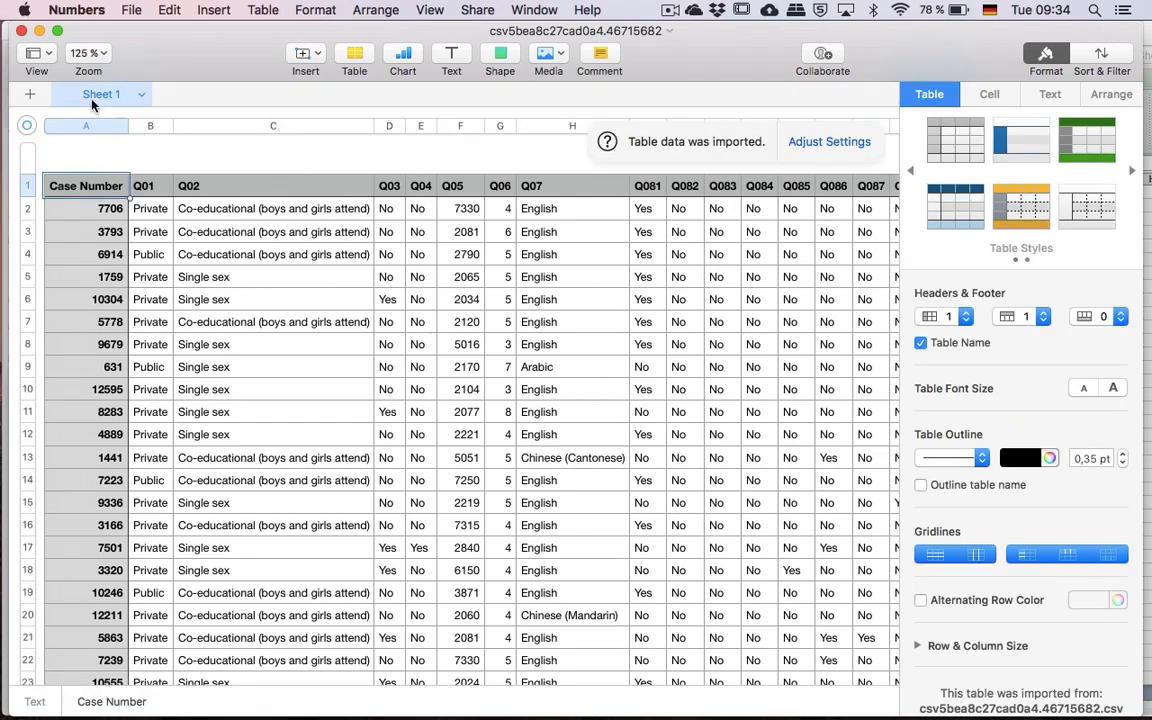
pyautogui.click(85, 127)
pyautogui.hscroll(10, 702, 231)
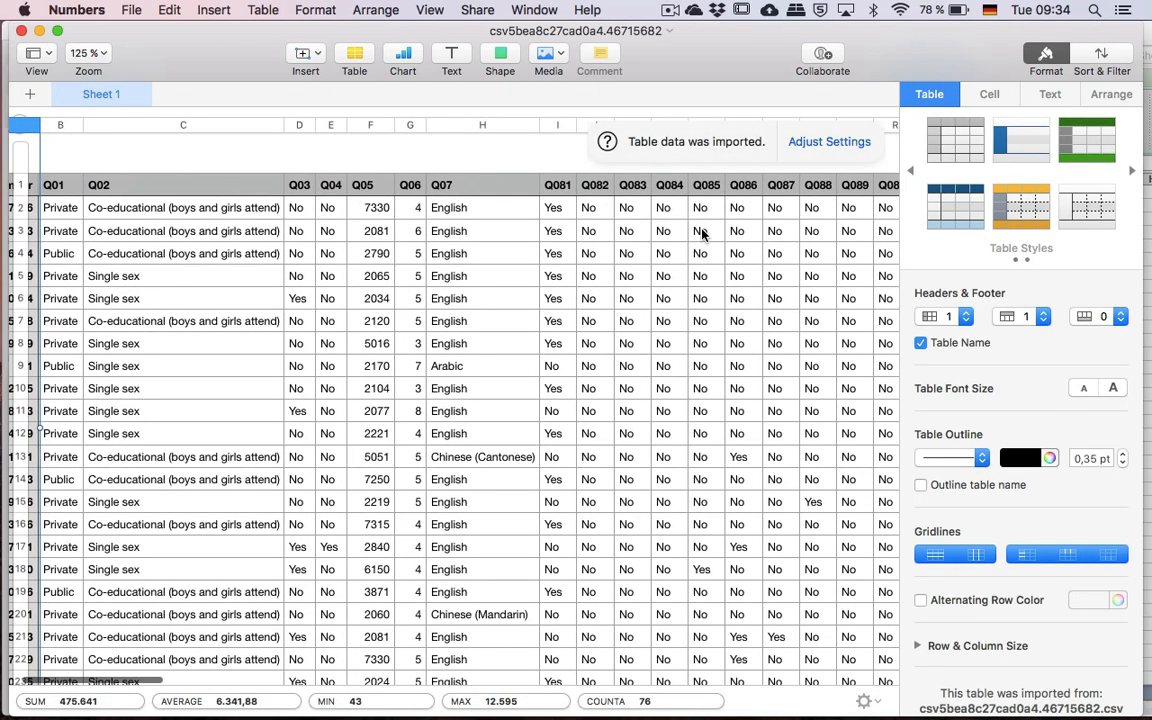
pyautogui.hscroll(6, 702, 231)
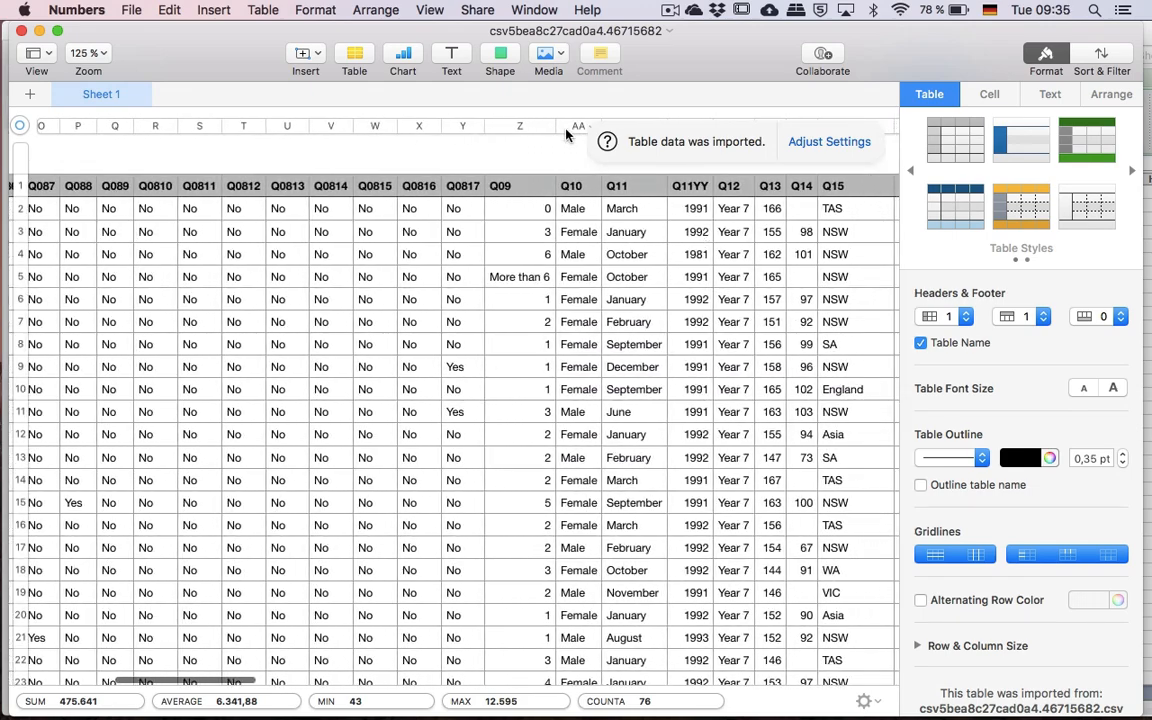
pyautogui.hscroll(5, 660, 241)
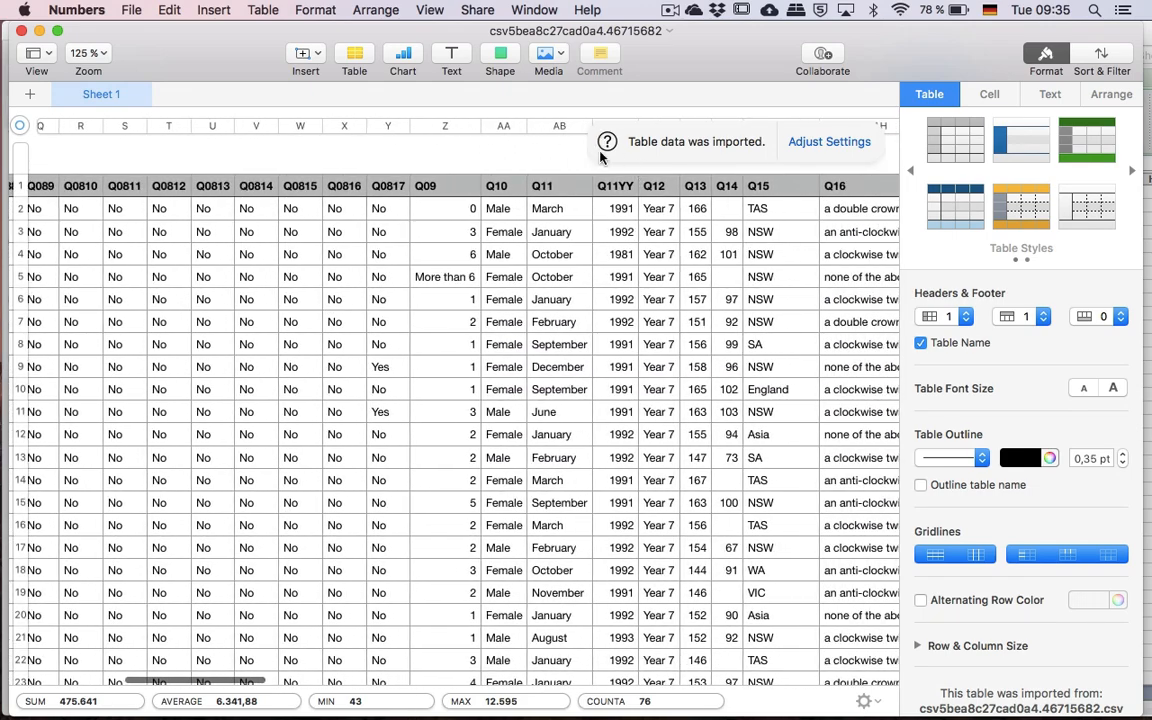
pyautogui.keyDown('shift'); pyautogui.click(394, 127); pyautogui.keyUp('shift')
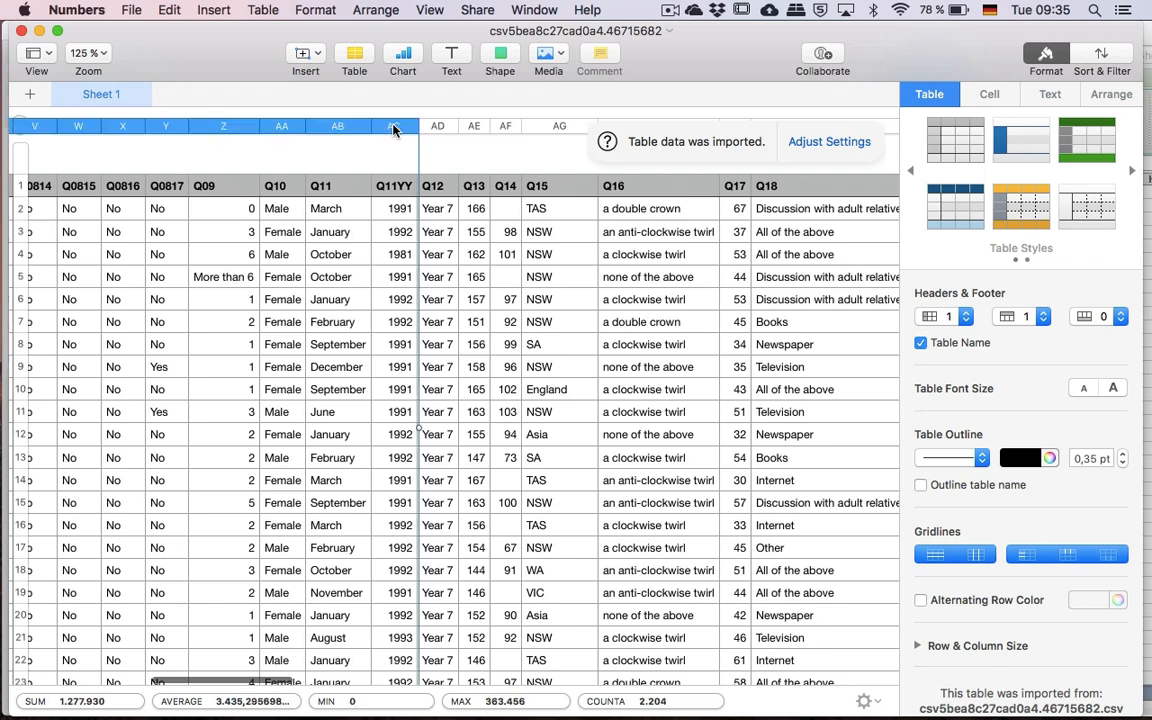
pyautogui.rightClick(396, 128)
pyautogui.click(438, 316)
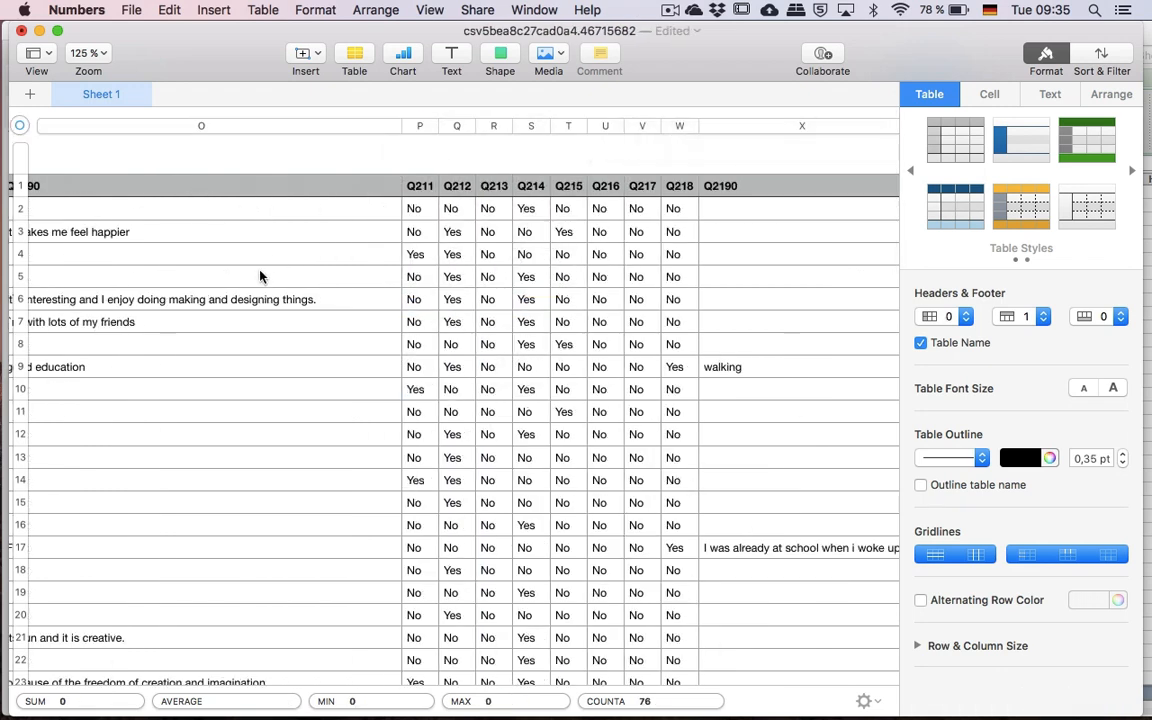
# Delete the columns from Q13 through Q33 in the Year 7 table, placing Q33A next to Q12.
pyautogui.hscroll(-15, 358, 343)
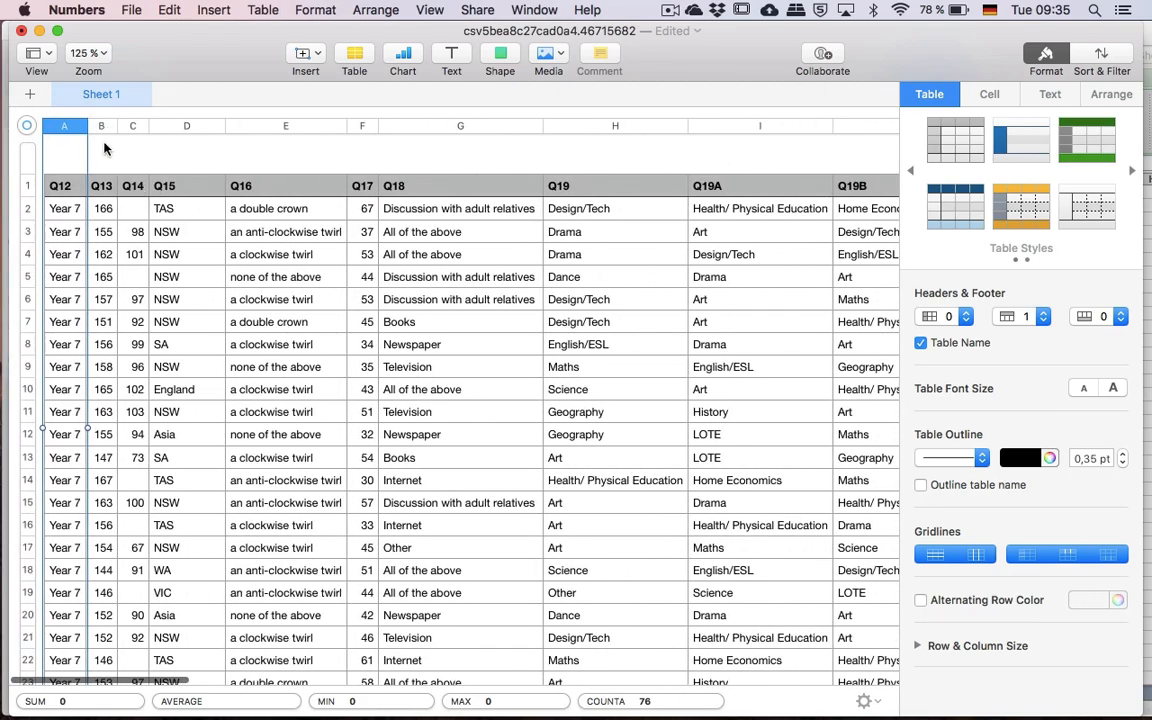
pyautogui.click(101, 126)
pyautogui.hscroll(15, 527, 265)
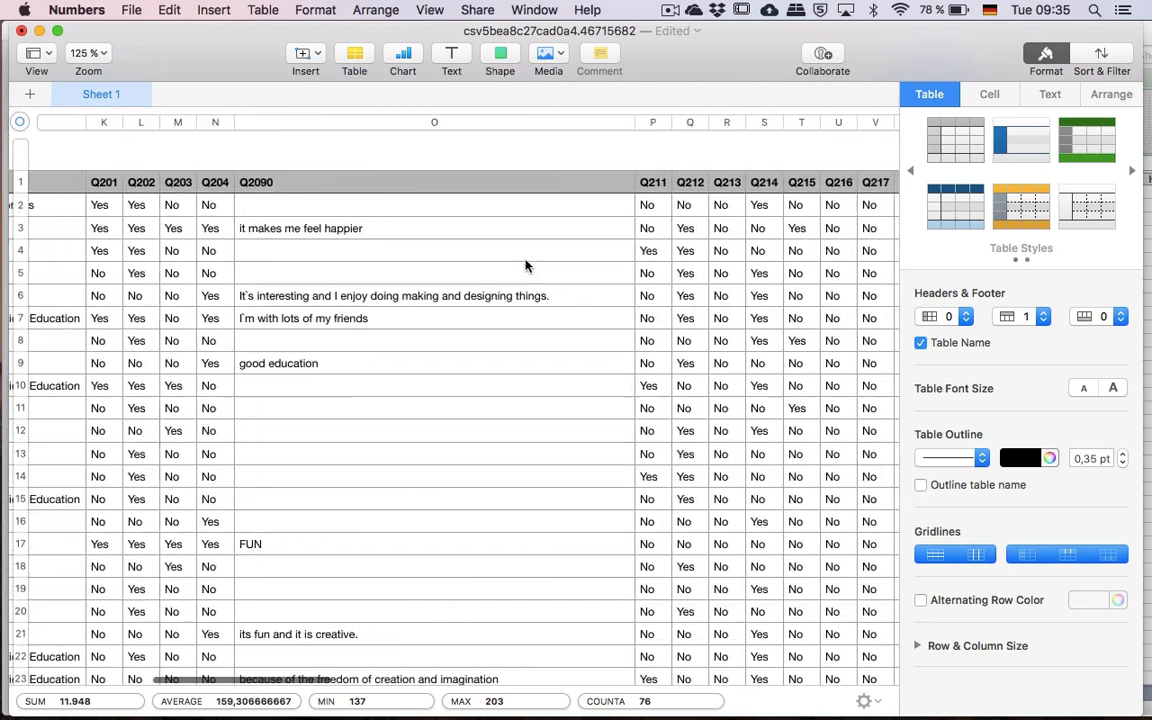
pyautogui.hscroll(15, 527, 265)
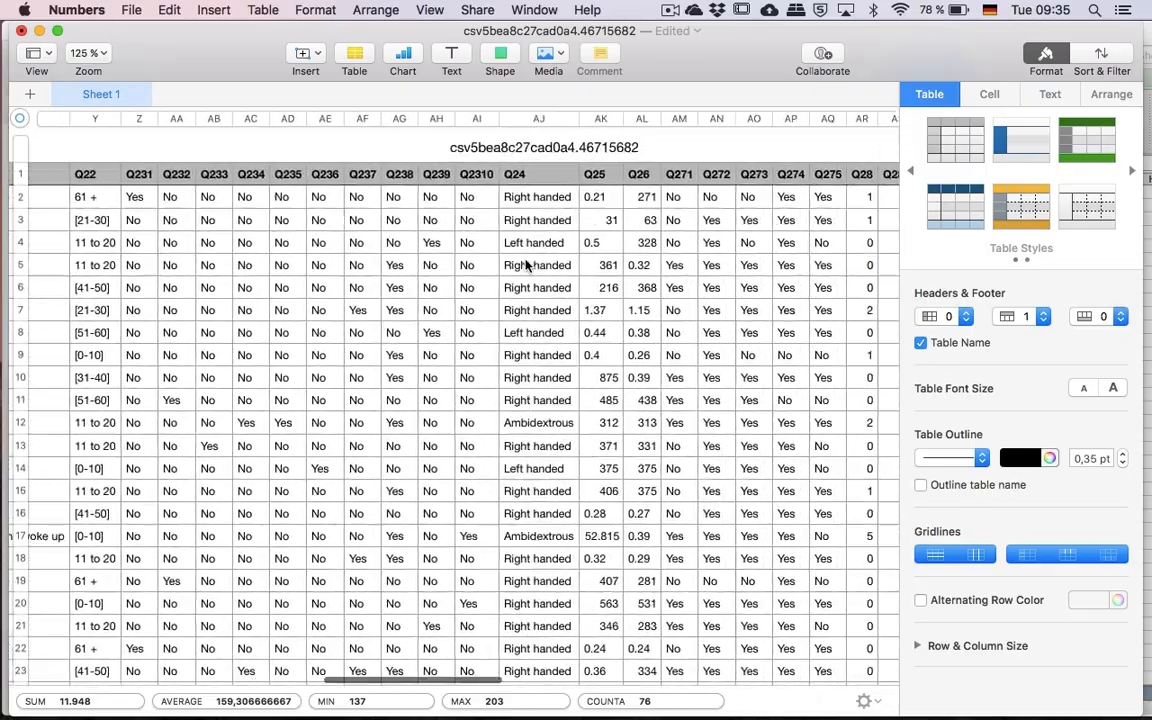
pyautogui.hscroll(15, 527, 265)
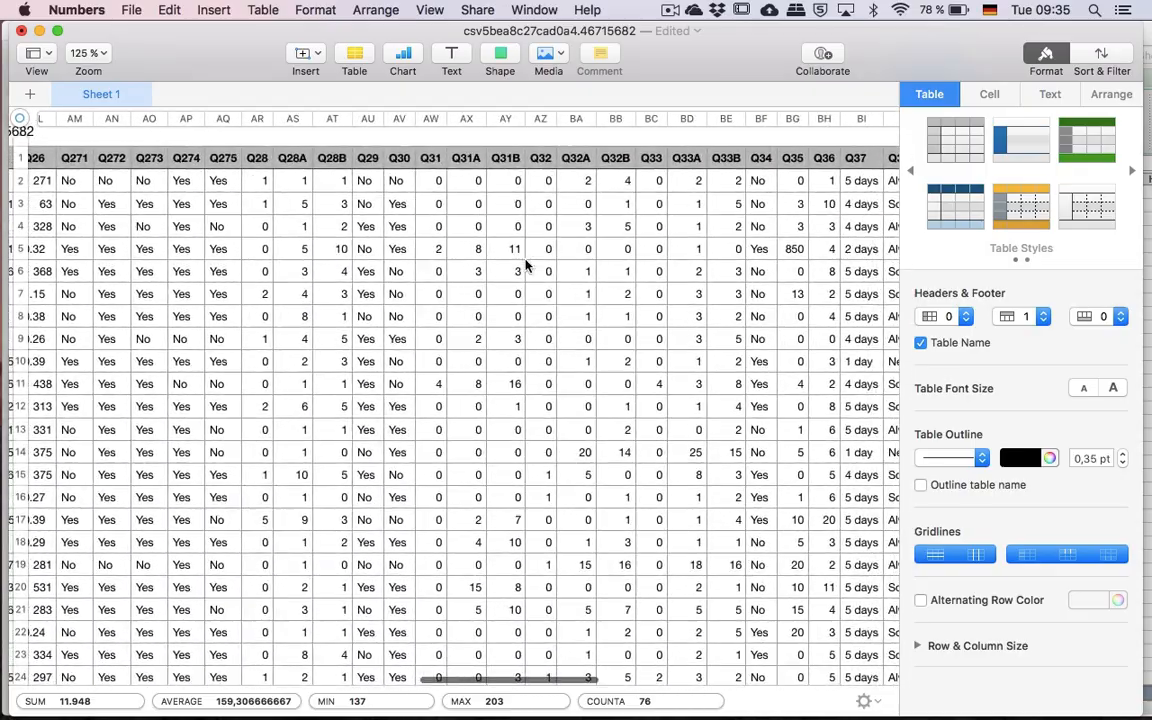
pyautogui.hscroll(5, 527, 265)
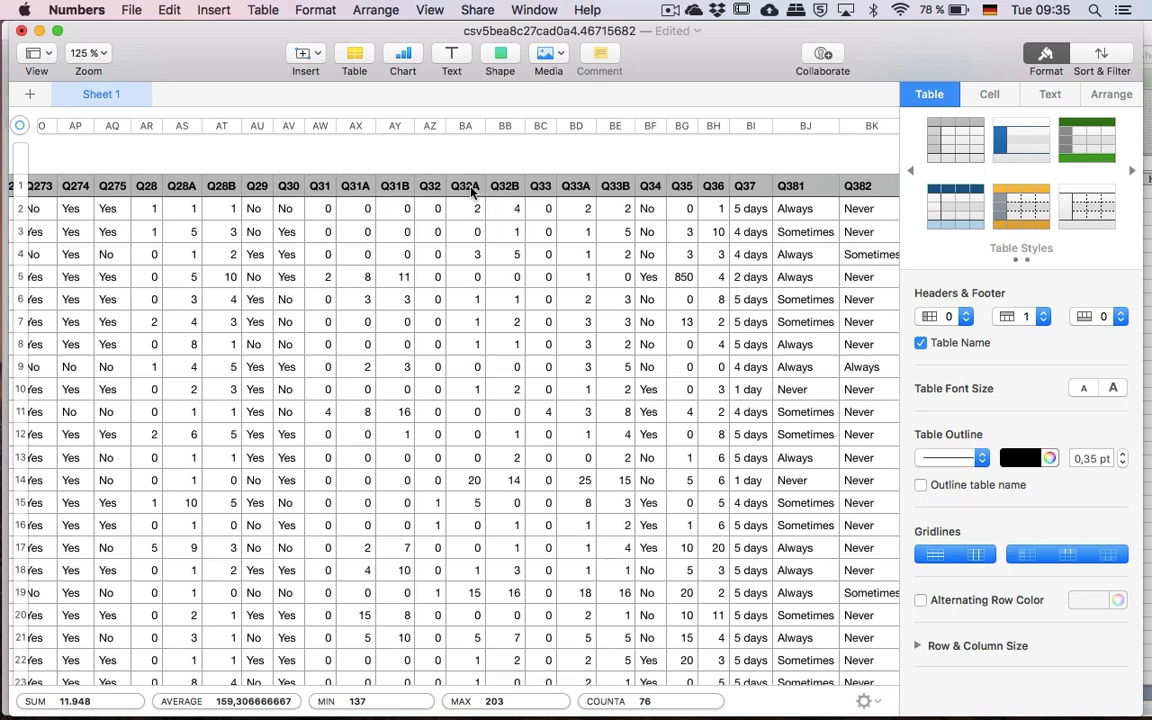
pyautogui.keyDown('shift'); pyautogui.click(547, 128); pyautogui.keyUp('shift')
pyautogui.rightClick(548, 127)
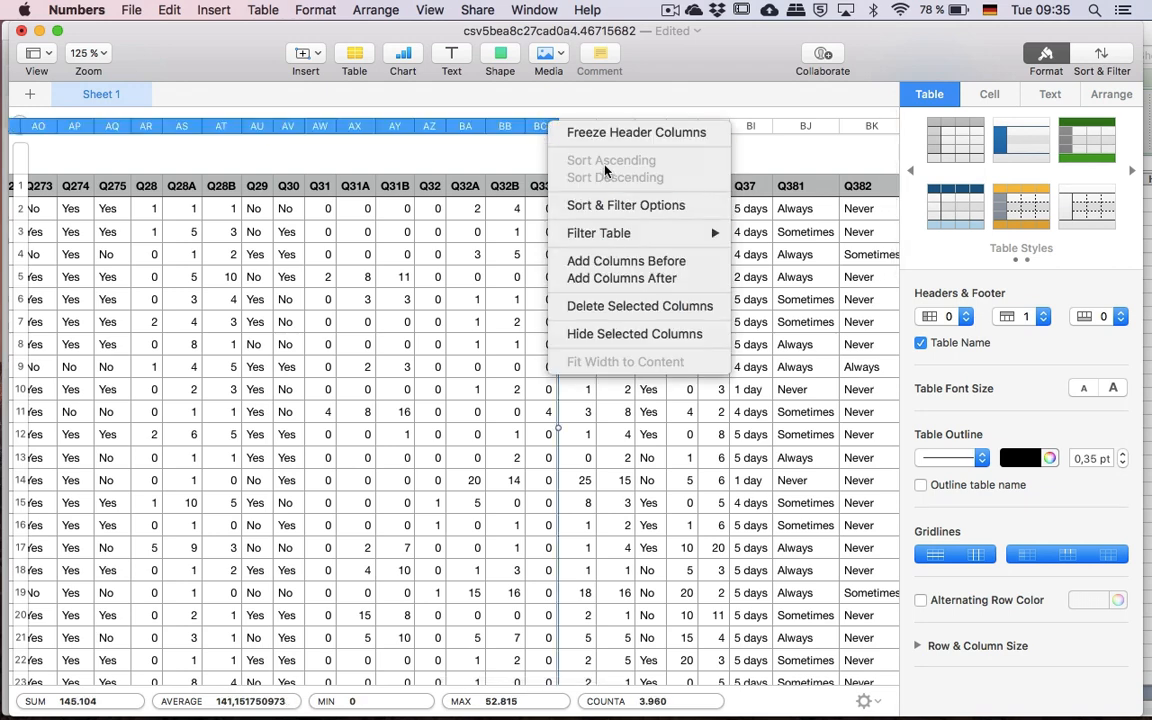
pyautogui.click(572, 305)
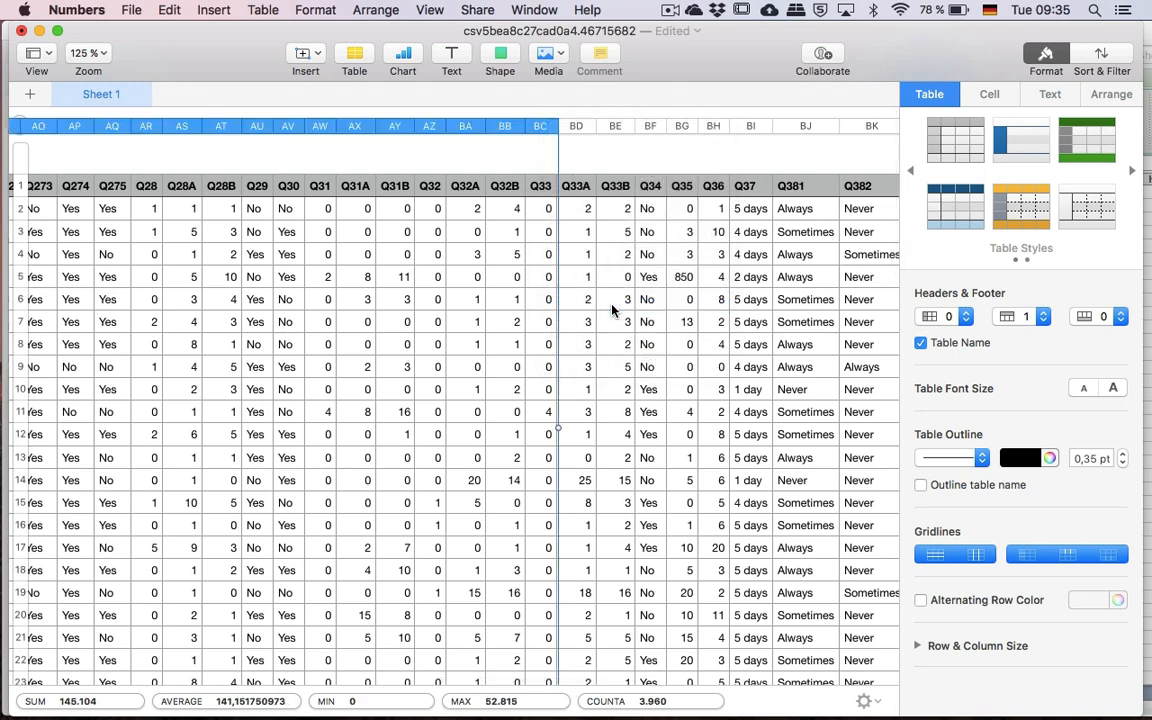
# Delete the columns from Q33B through Q405 in the Year 7 table, keeping only Q12 and Q33A.
pyautogui.hscroll(-5, 160, 290)
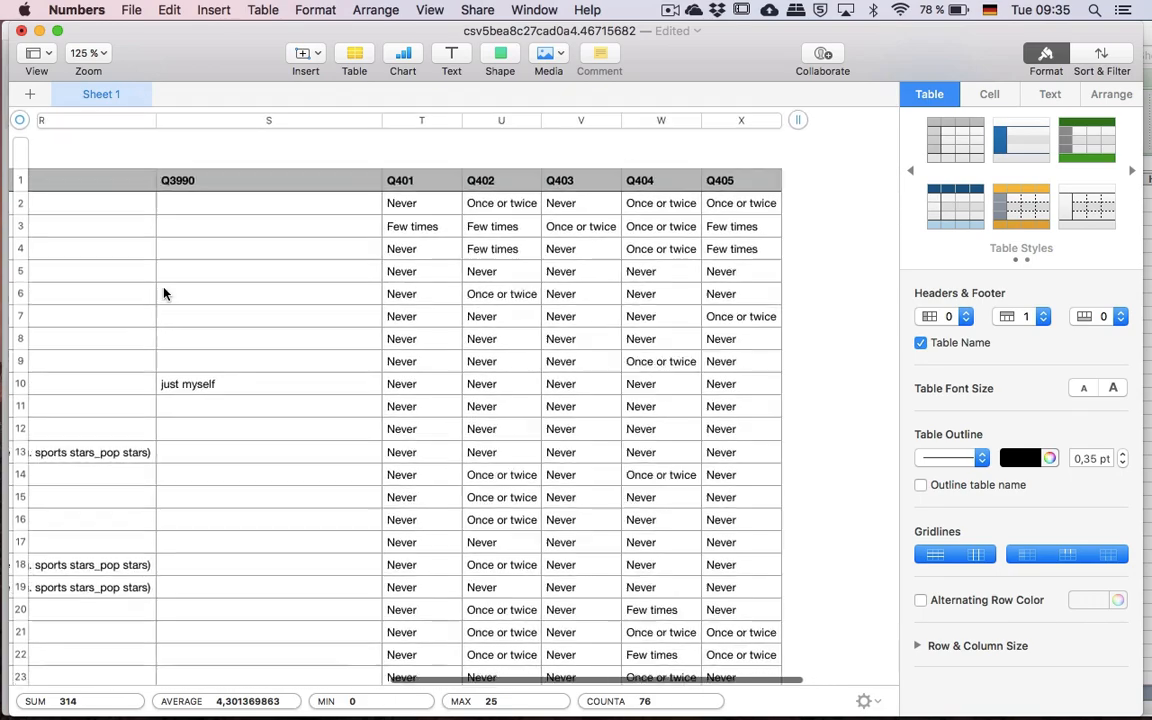
pyautogui.hscroll(-3, 165, 293)
pyautogui.click(806, 124)
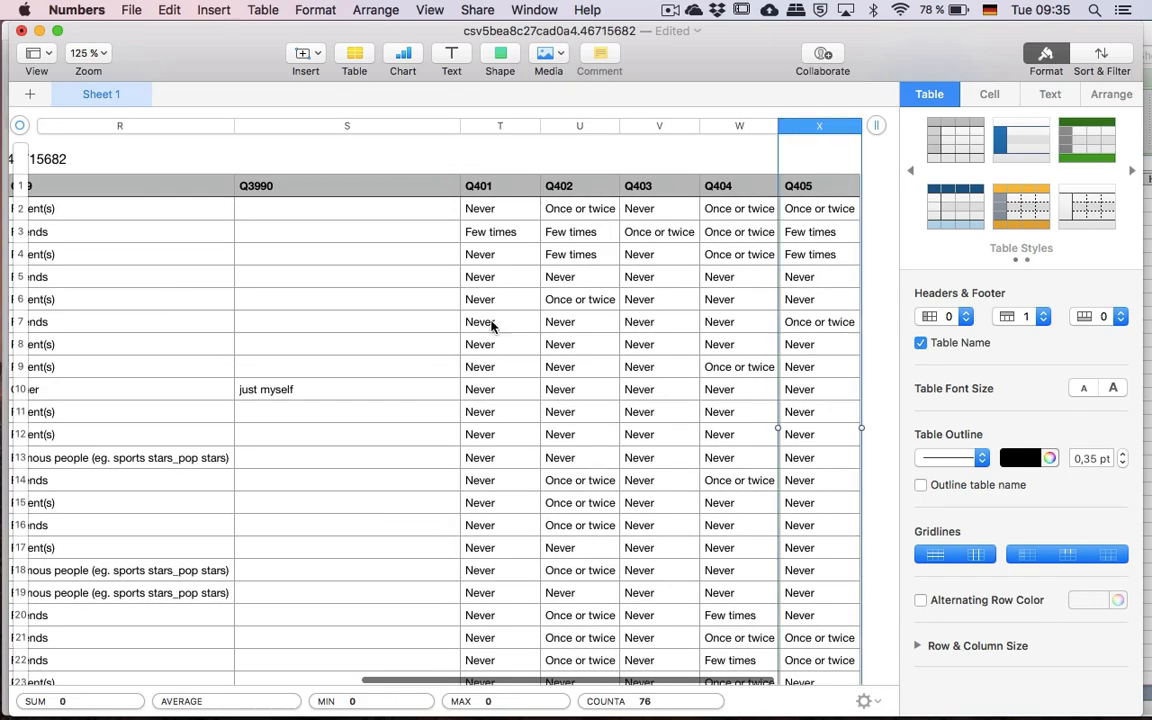
pyautogui.hscroll(-10, 450, 340)
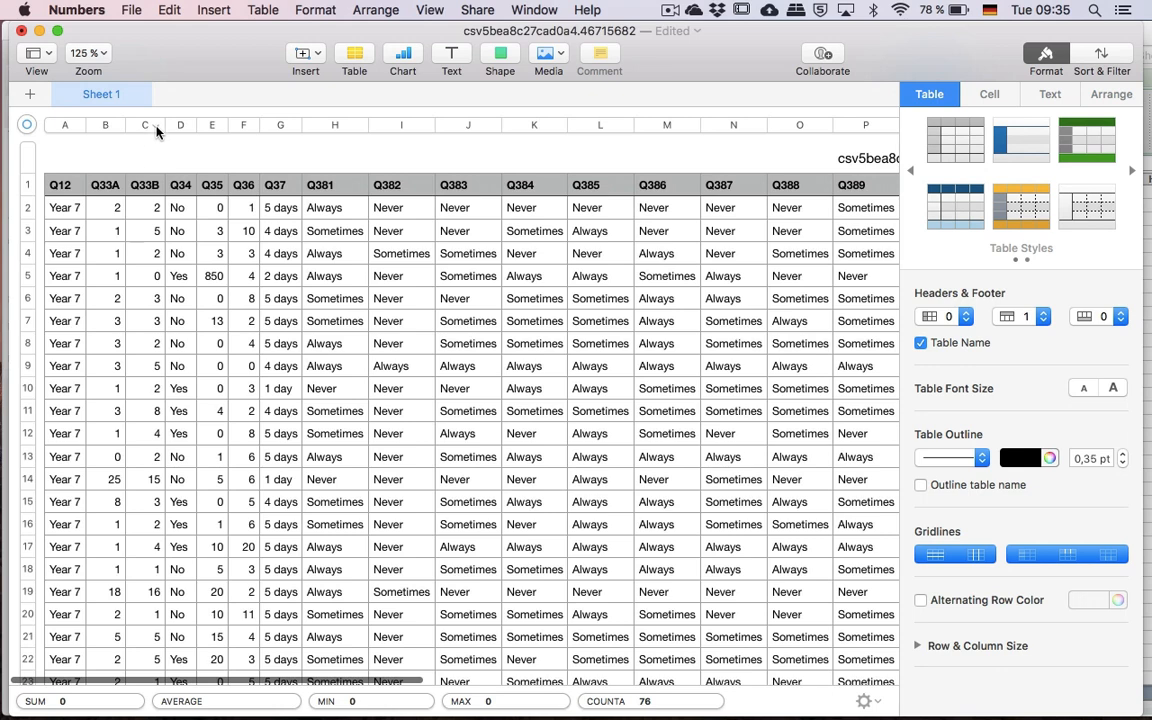
pyautogui.keyDown('shift'); pyautogui.click(126, 124); pyautogui.keyUp('shift')
pyautogui.rightClick(126, 122)
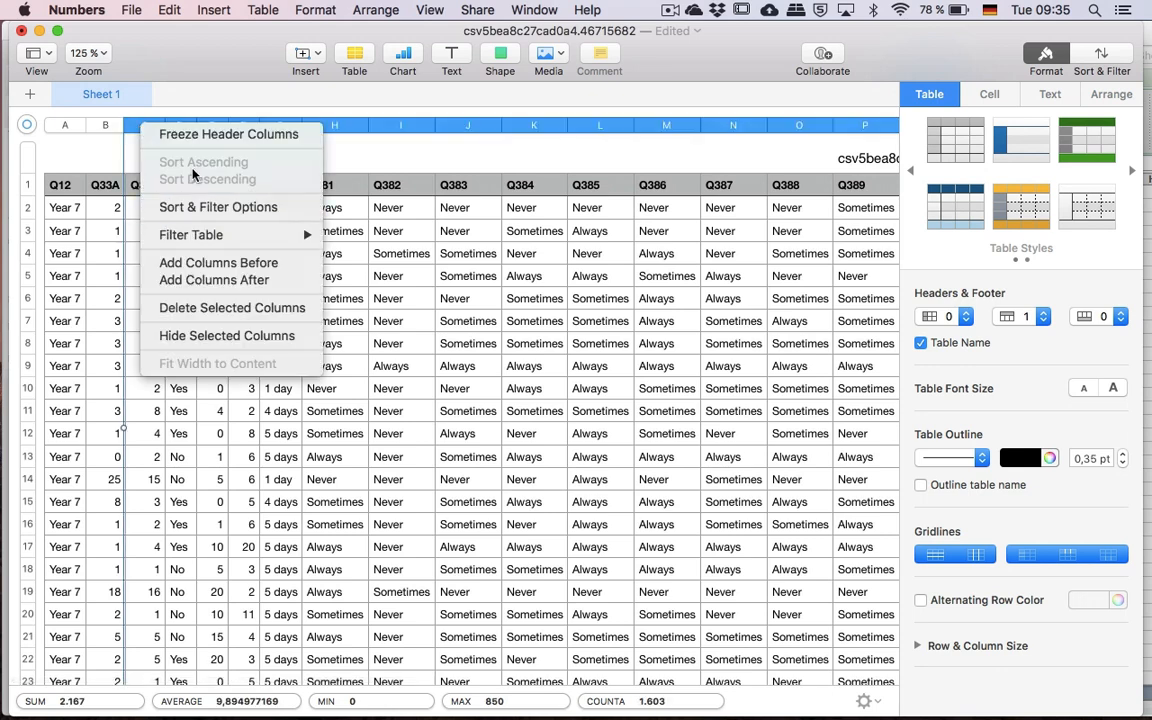
pyautogui.click(197, 312)
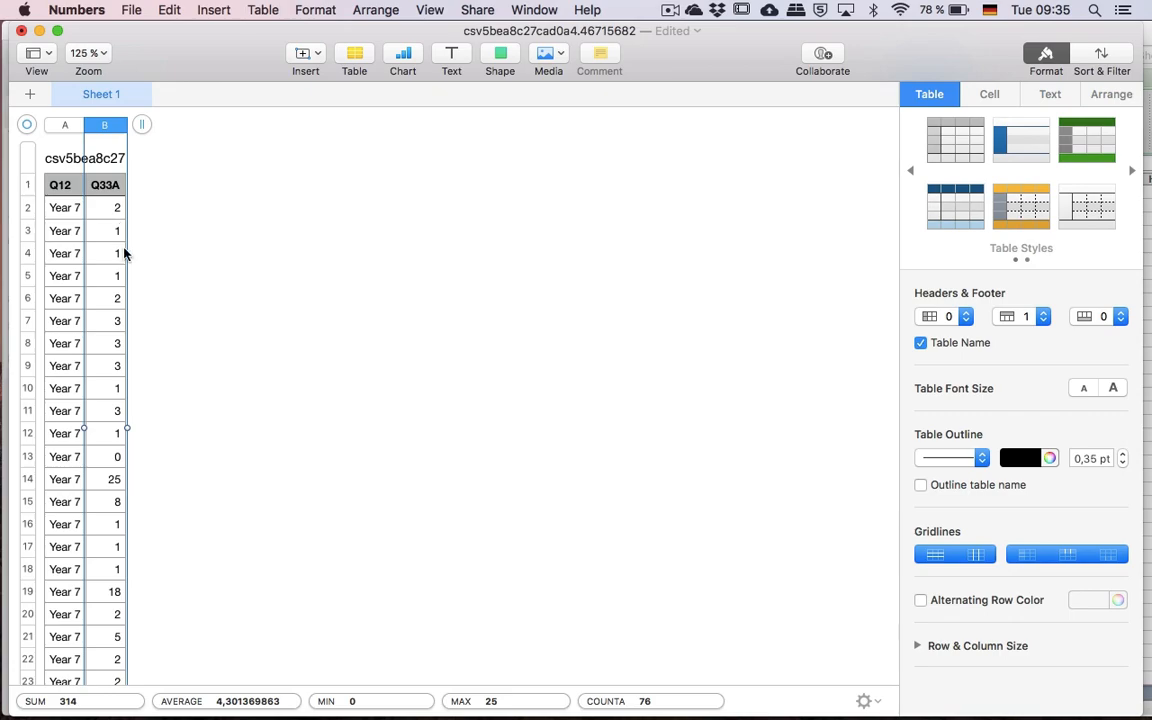
# Switch to Google Chrome, where the census Survey Sampler page is open.
pyautogui.hotkey('ctrl', 'Up')
pyautogui.hotkey('ctrl', 'Up')
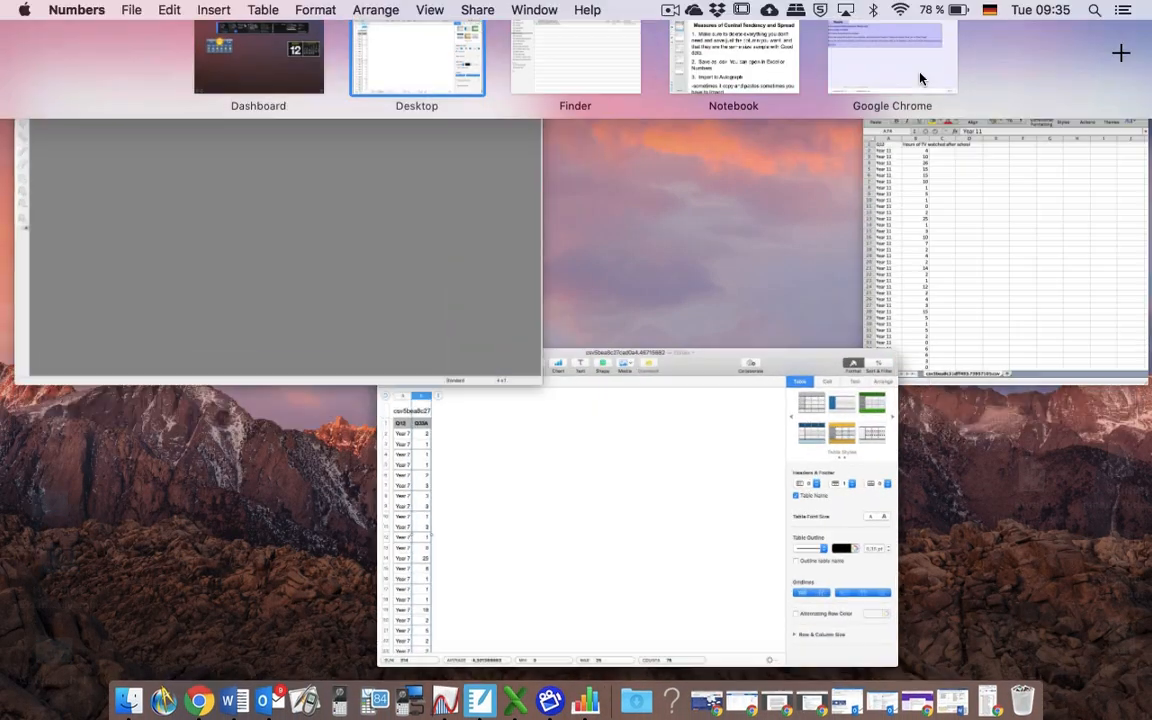
pyautogui.hotkey('ctrl', 'Right')
pyautogui.hotkey('ctrl', 'Right')
pyautogui.hotkey('ctrl', 'Right')
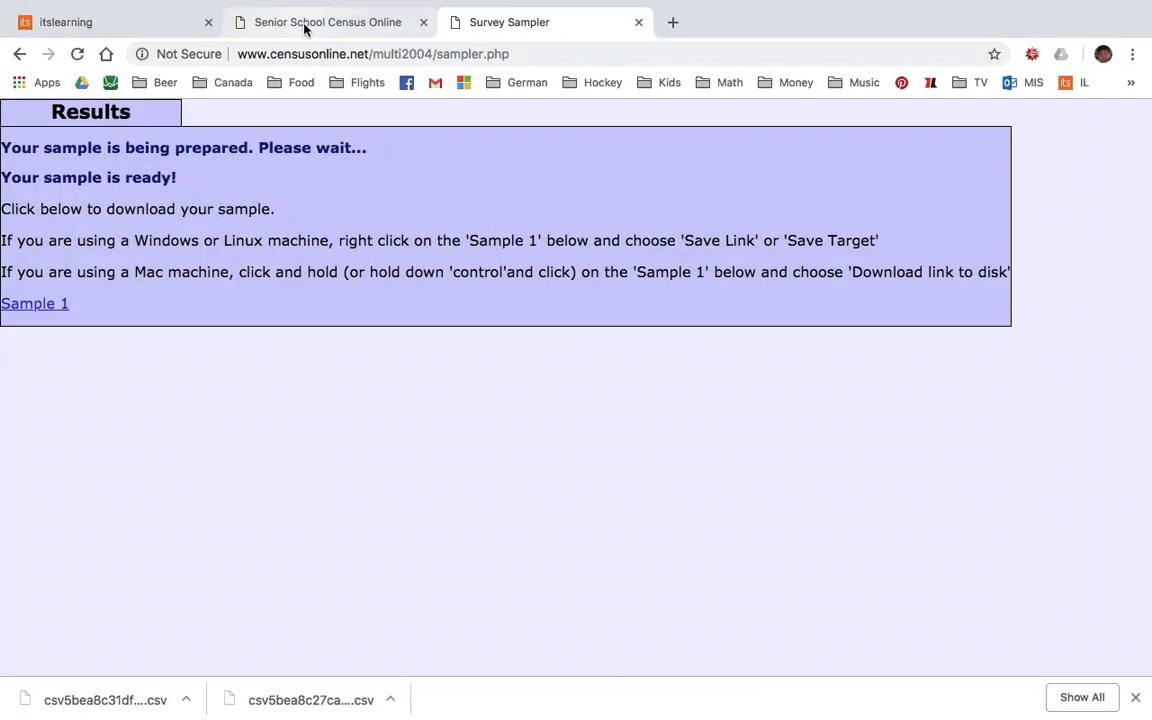
# Check the Senior School Census Online page, return to Numbers, and rename the Q33A header as "Hours TV After School".
pyautogui.click(304, 28)
pyautogui.hotkey('ctrl', 'Up')
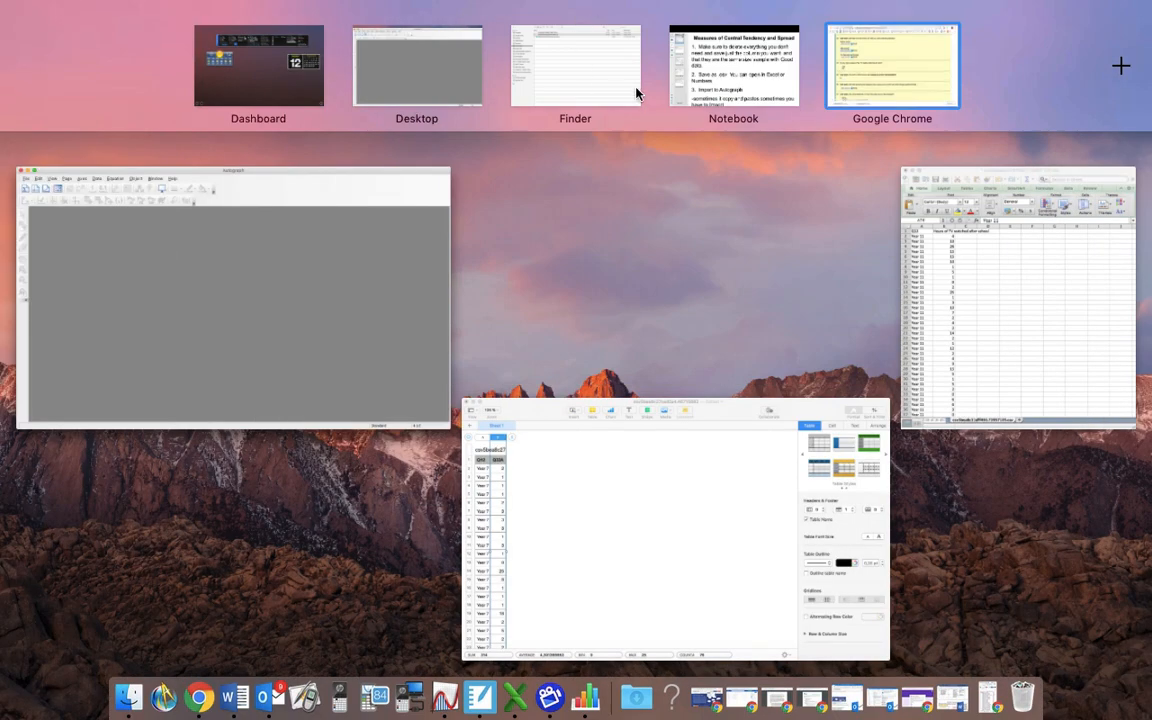
pyautogui.click(686, 512)
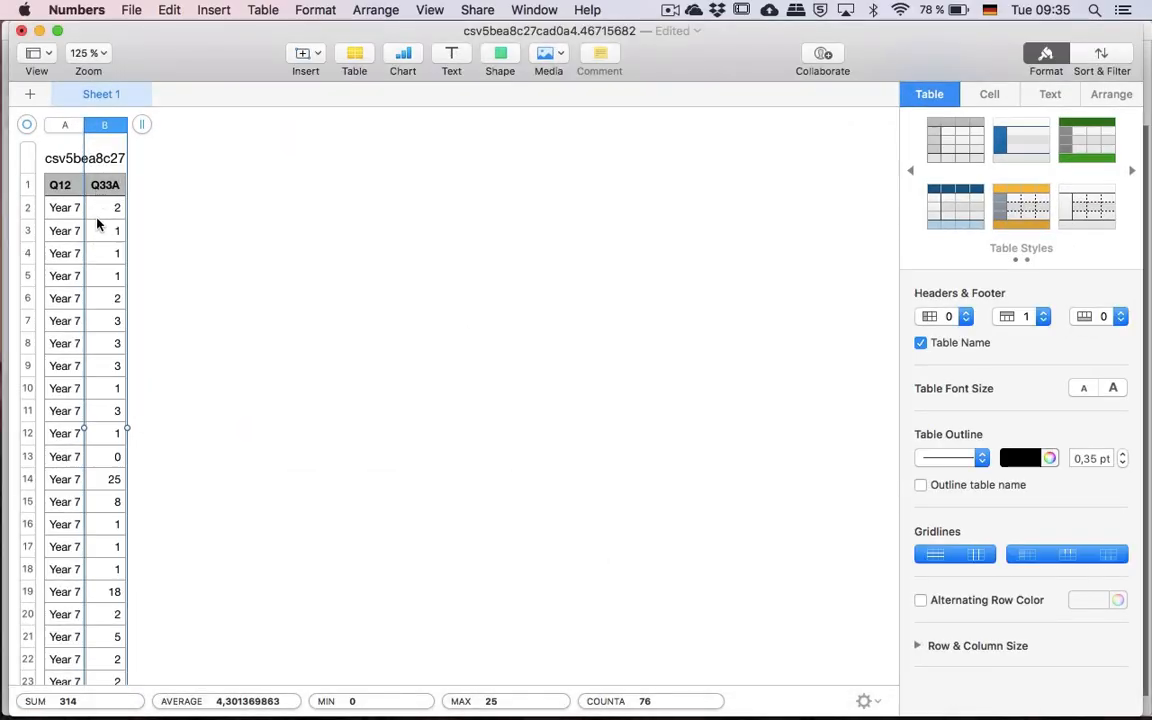
pyautogui.click(108, 184)
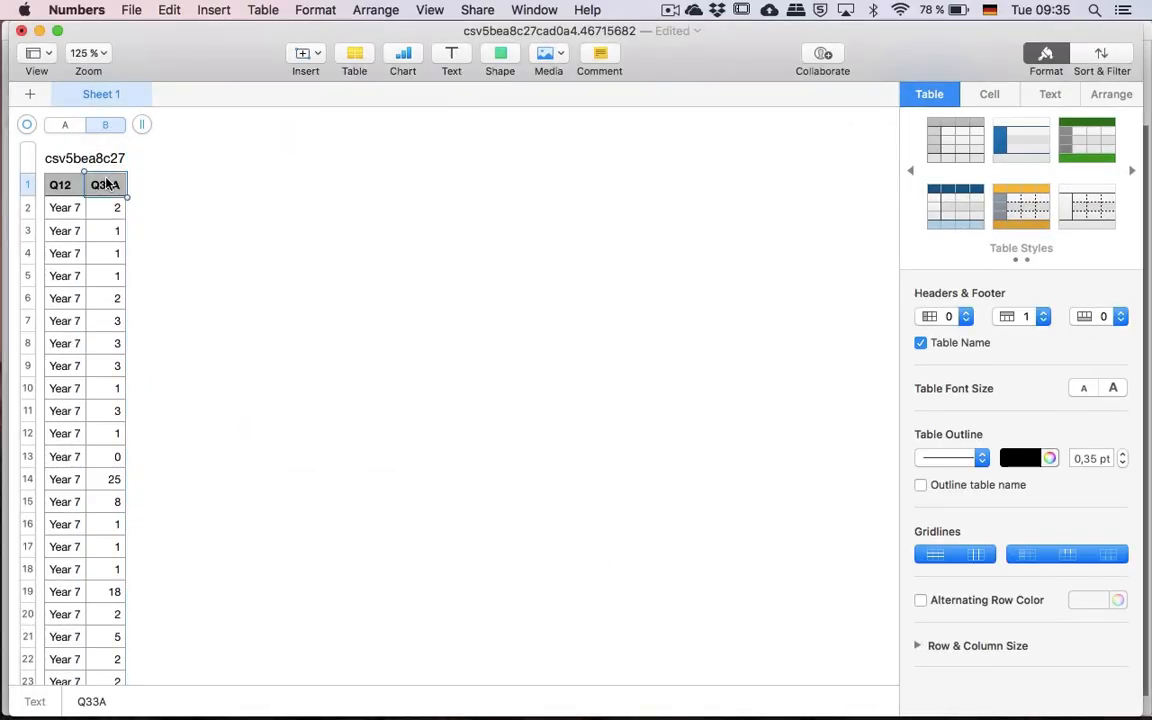
pyautogui.write('Hours TV Aft')
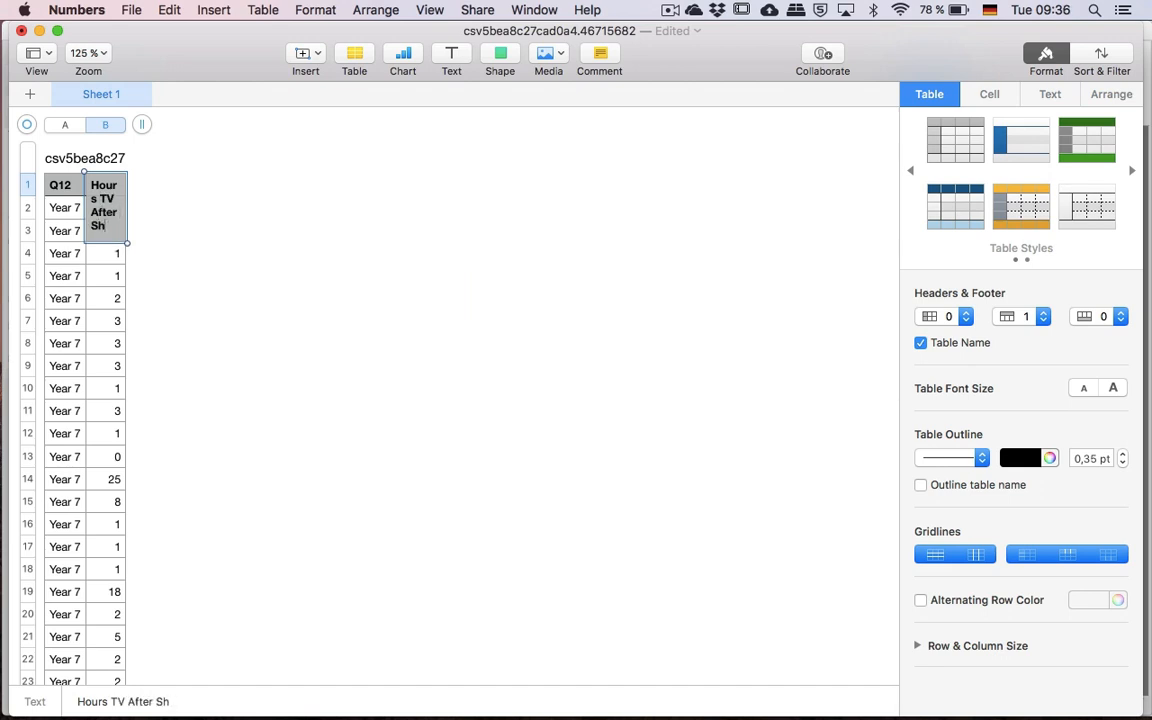
pyautogui.write('er School')
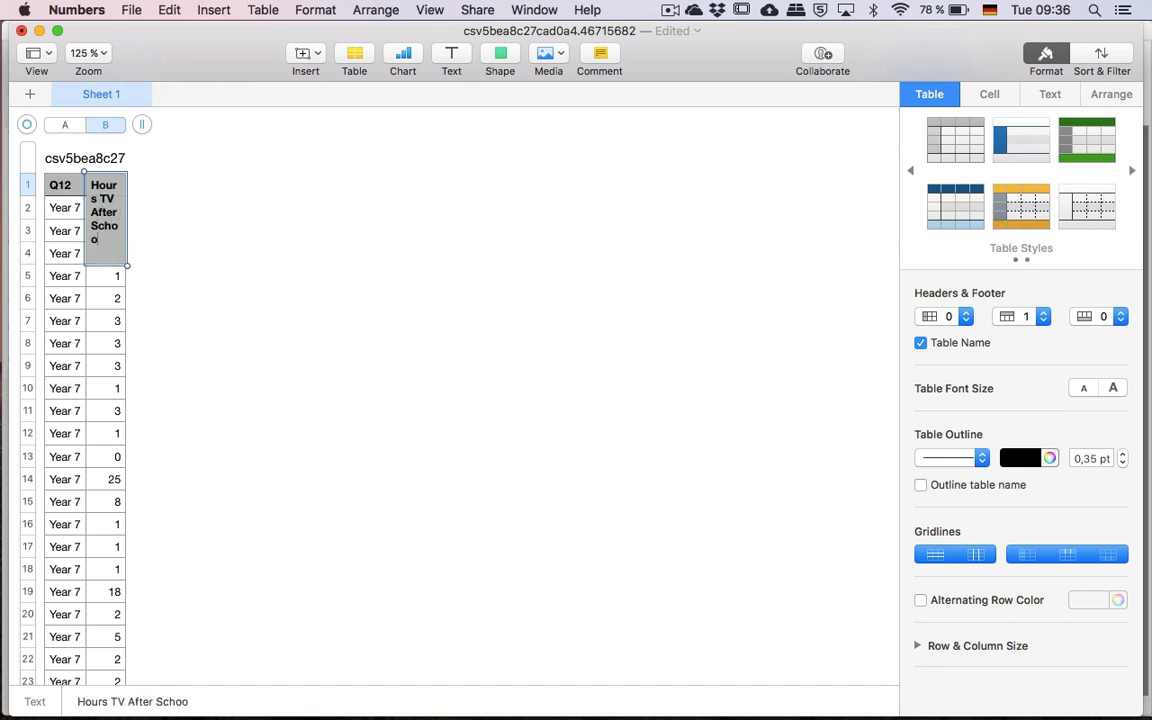
pyautogui.press('Return')
# Delete row 34 of the Year 7 table, which holds the non-numeric value 30+.
pyautogui.scroll(-10, 113, 540)
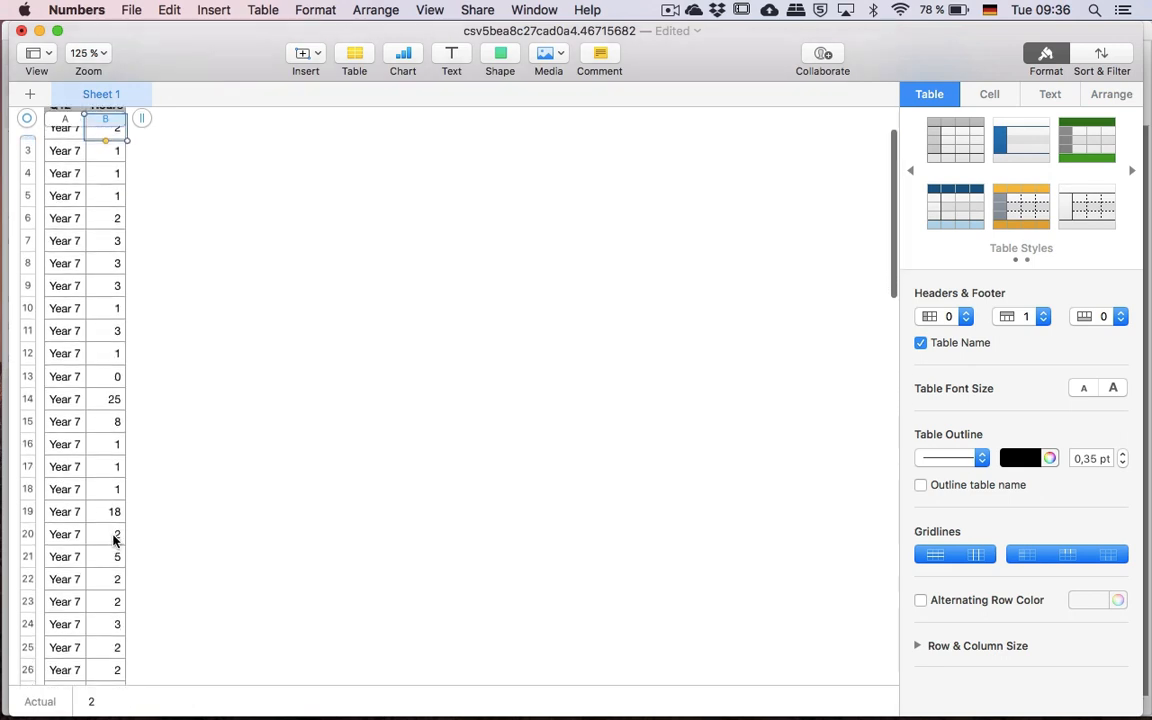
pyautogui.scroll(-4, 116, 576)
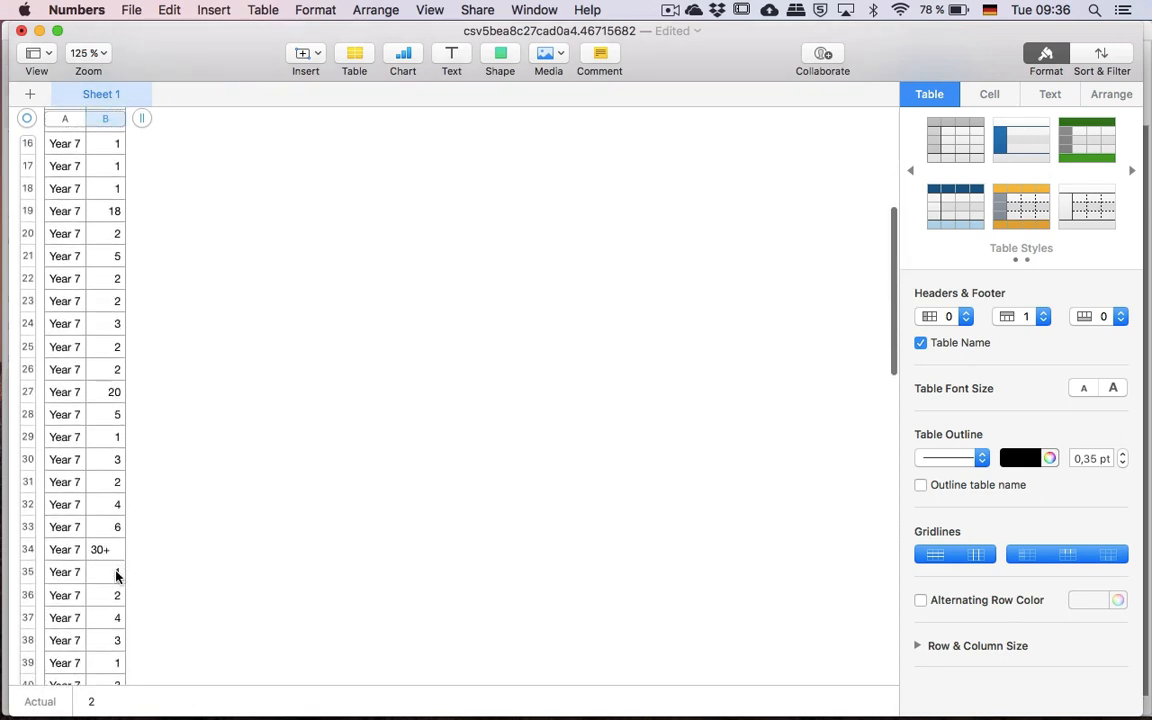
pyautogui.click(27, 543)
pyautogui.rightClick(27, 543)
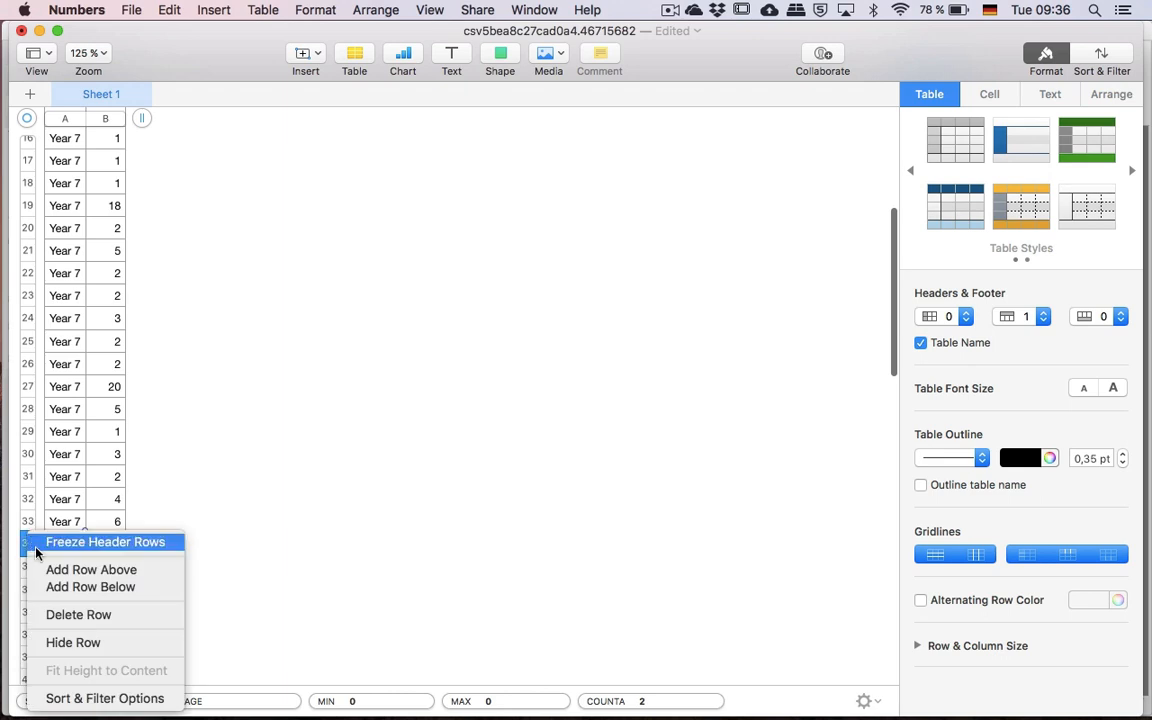
pyautogui.click(63, 614)
# Delete the other 30+ entry, row 58, and check the remaining Year 7 rows through the end of the table.
pyautogui.scroll(-20, 63, 618)
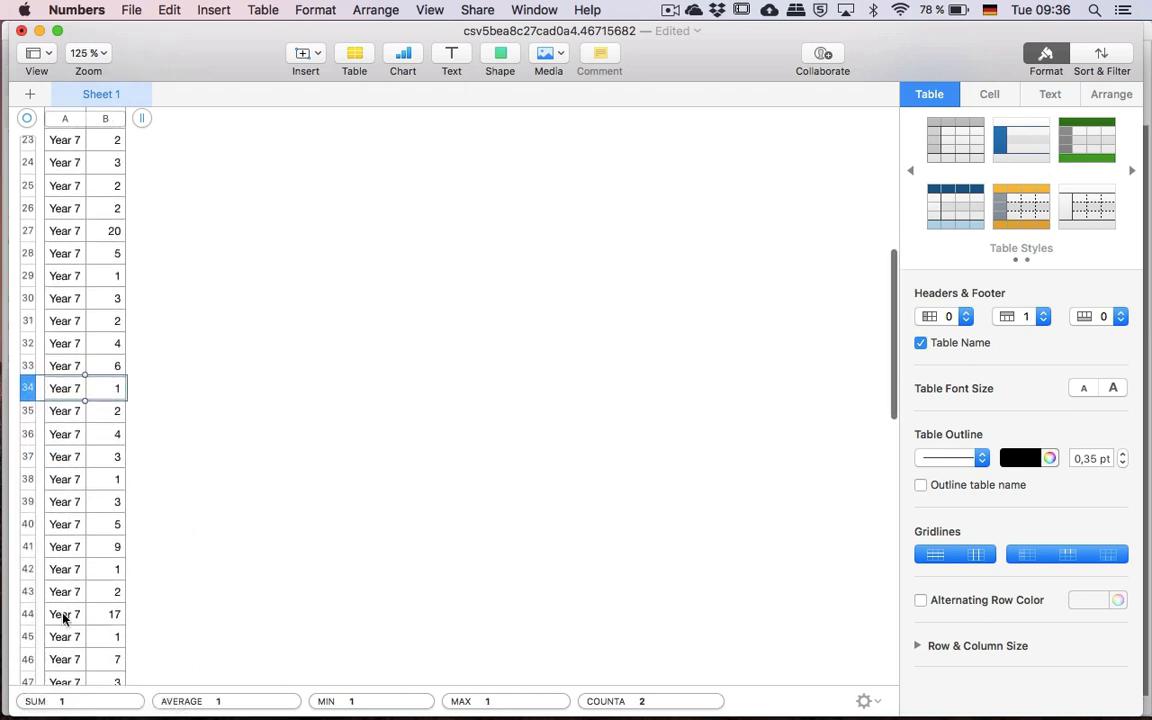
pyautogui.scroll(-2, 63, 618)
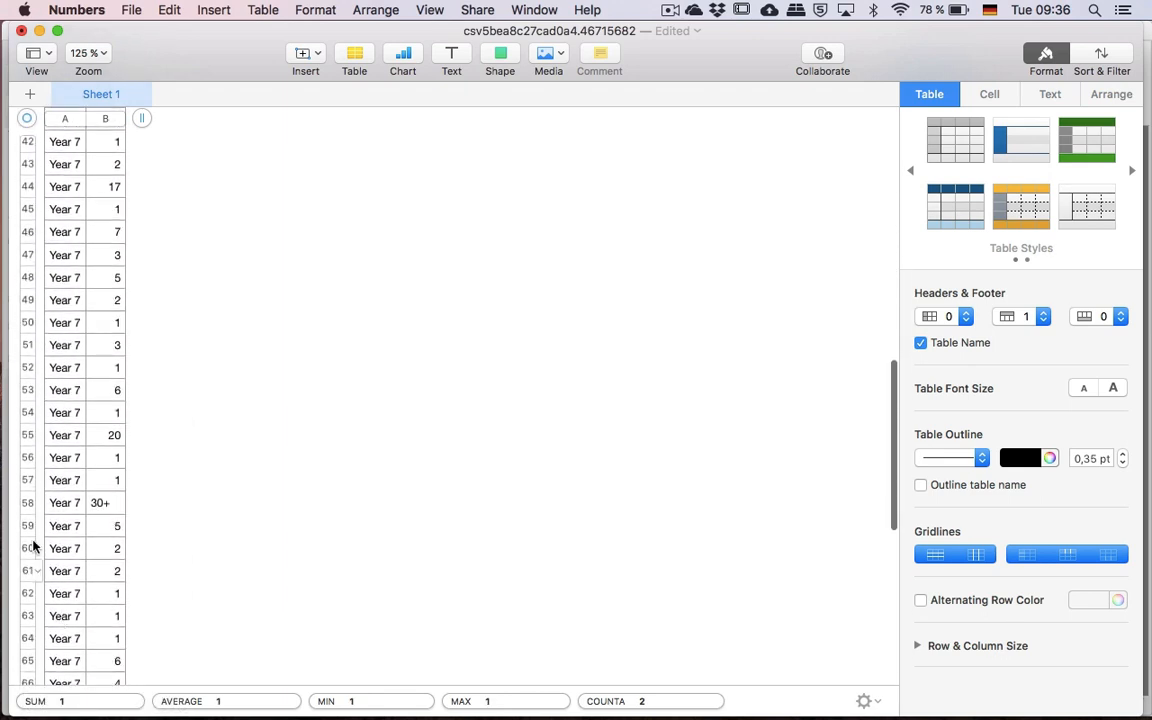
pyautogui.click(27, 504)
pyautogui.rightClick(27, 504)
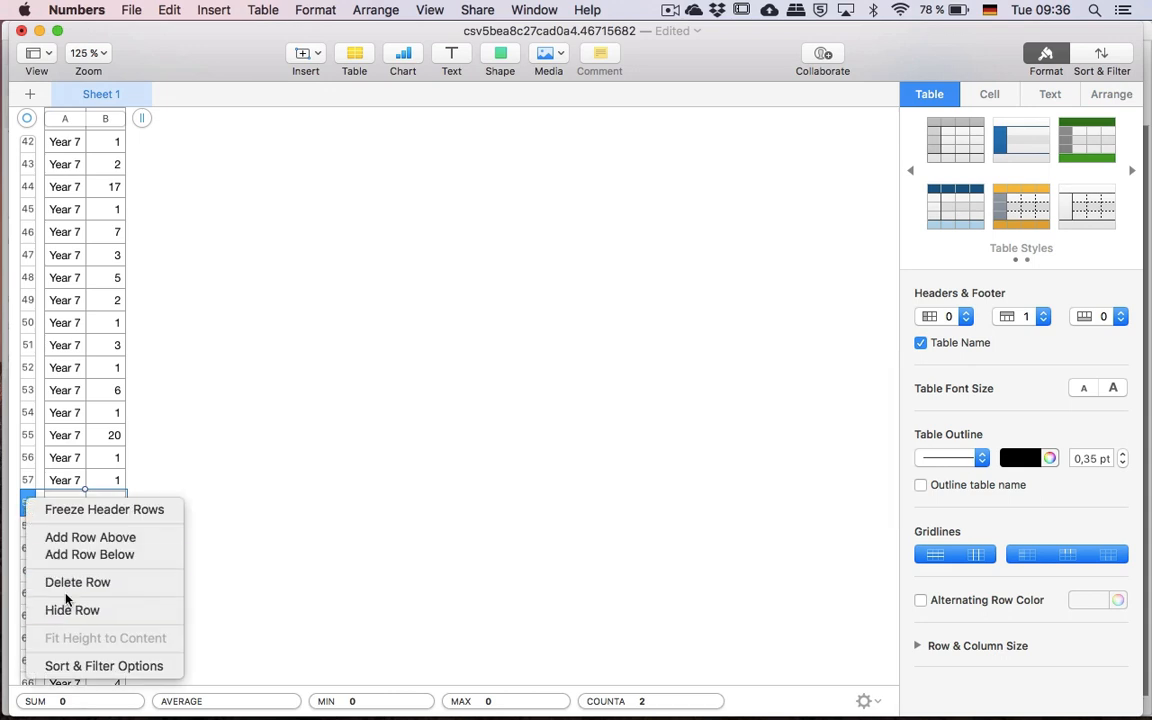
pyautogui.click(62, 581)
pyautogui.click(70, 589)
pyautogui.scroll(-3, 70, 592)
pyautogui.scroll(-4, 70, 592)
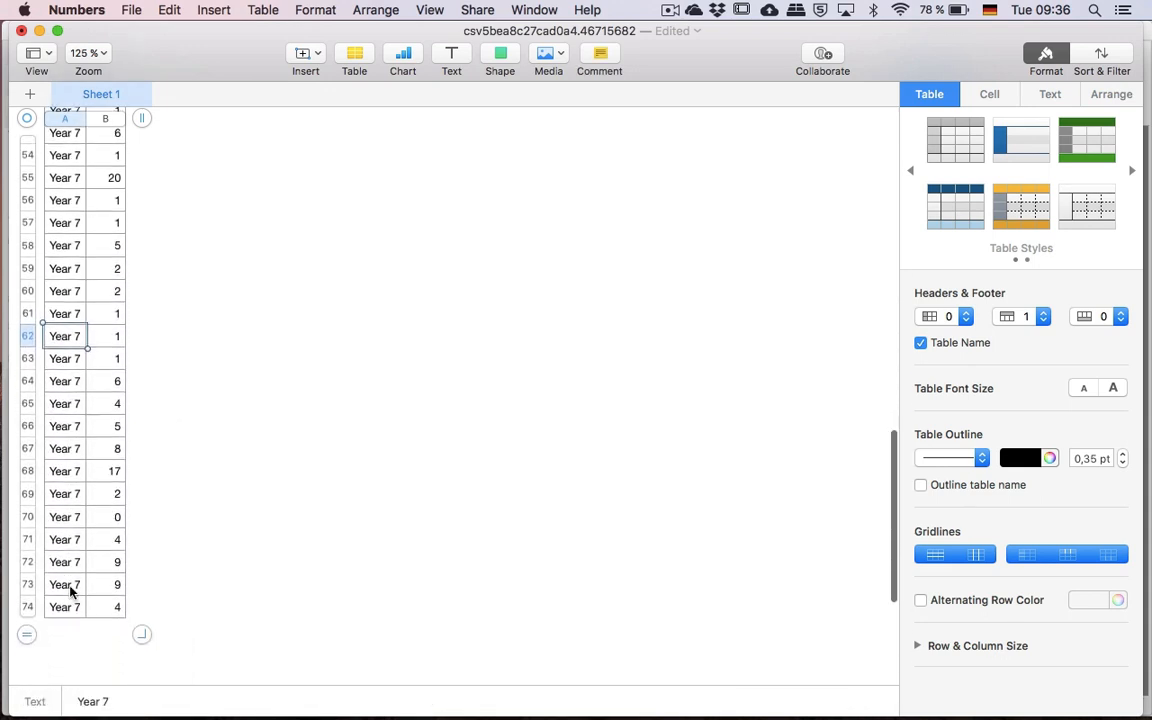
pyautogui.scroll(10, 70, 530)
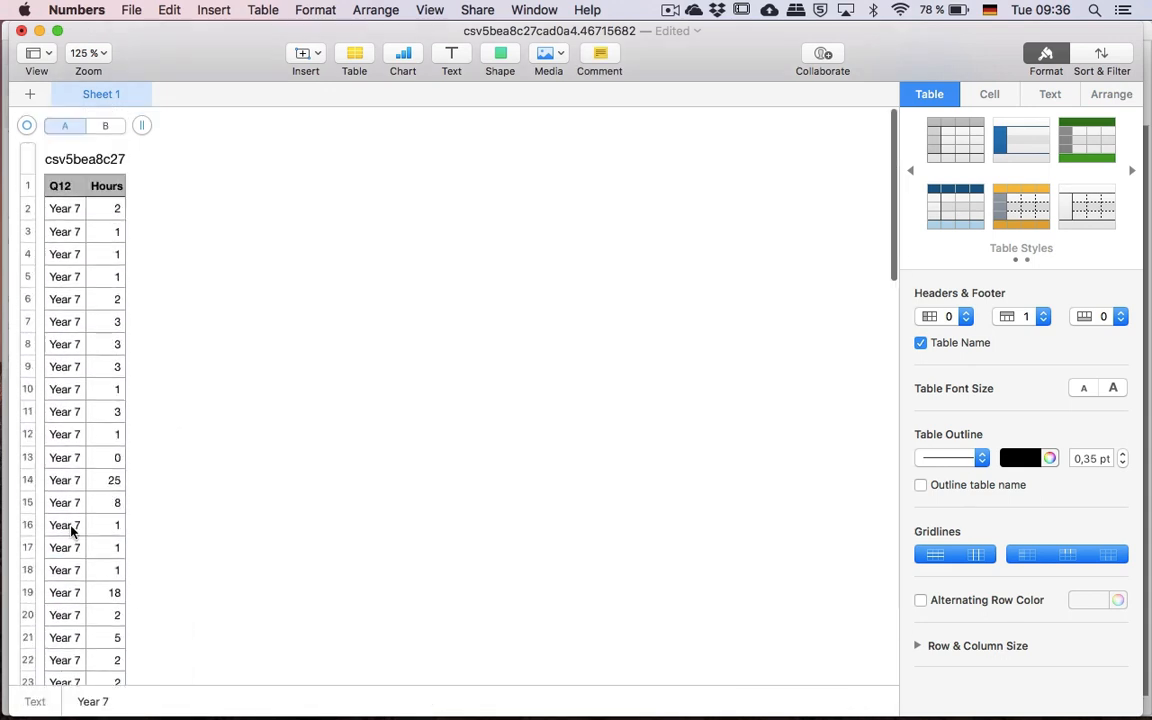
# Reposition the Numbers window and narrow it to roughly a third of the screen width.
pyautogui.moveTo(169, 41); pyautogui.dragTo(671, 80)
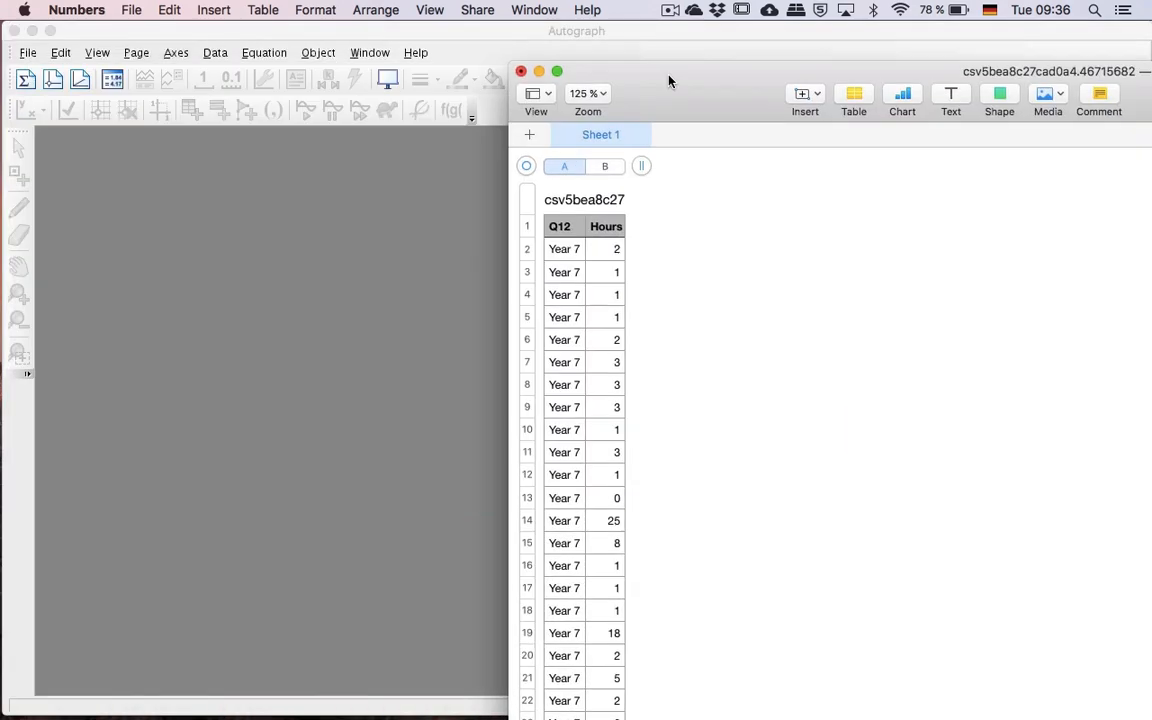
pyautogui.doubleClick(671, 80)
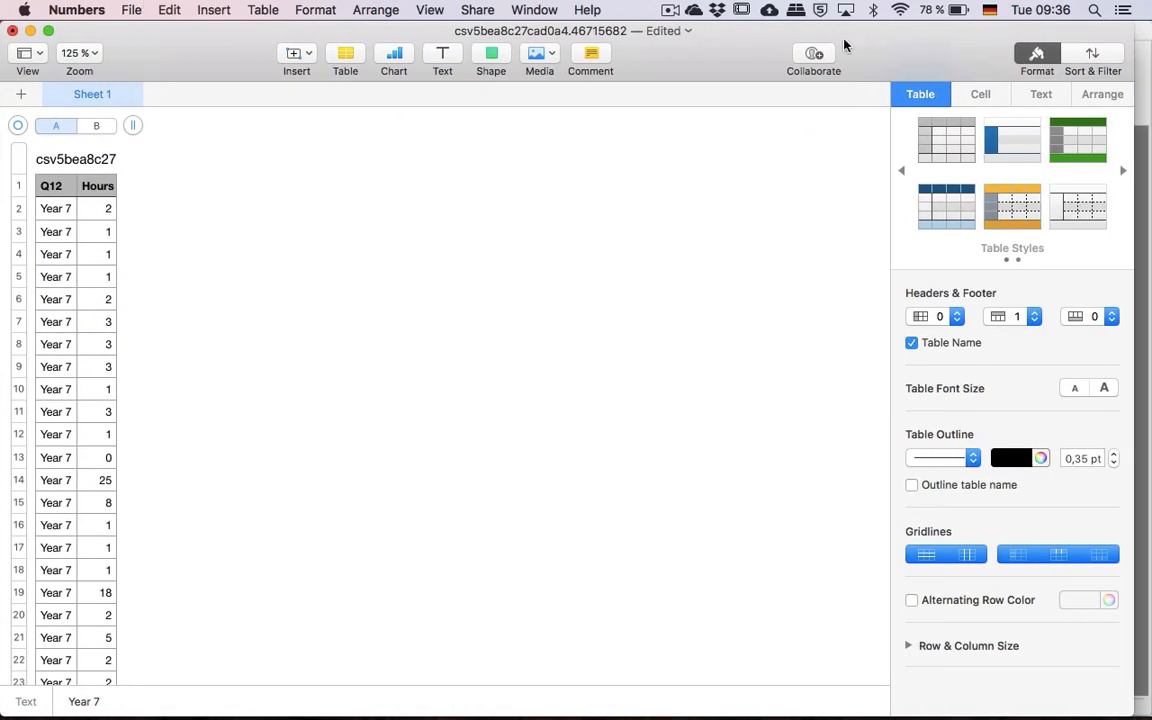
pyautogui.moveTo(1133, 24); pyautogui.dragTo(401, 34)
# Bring up the Year 11 sheet in Excel beside the Year 7 table and compare their last rows for equal sample size.
pyautogui.hotkey('ctrl', 'Right')
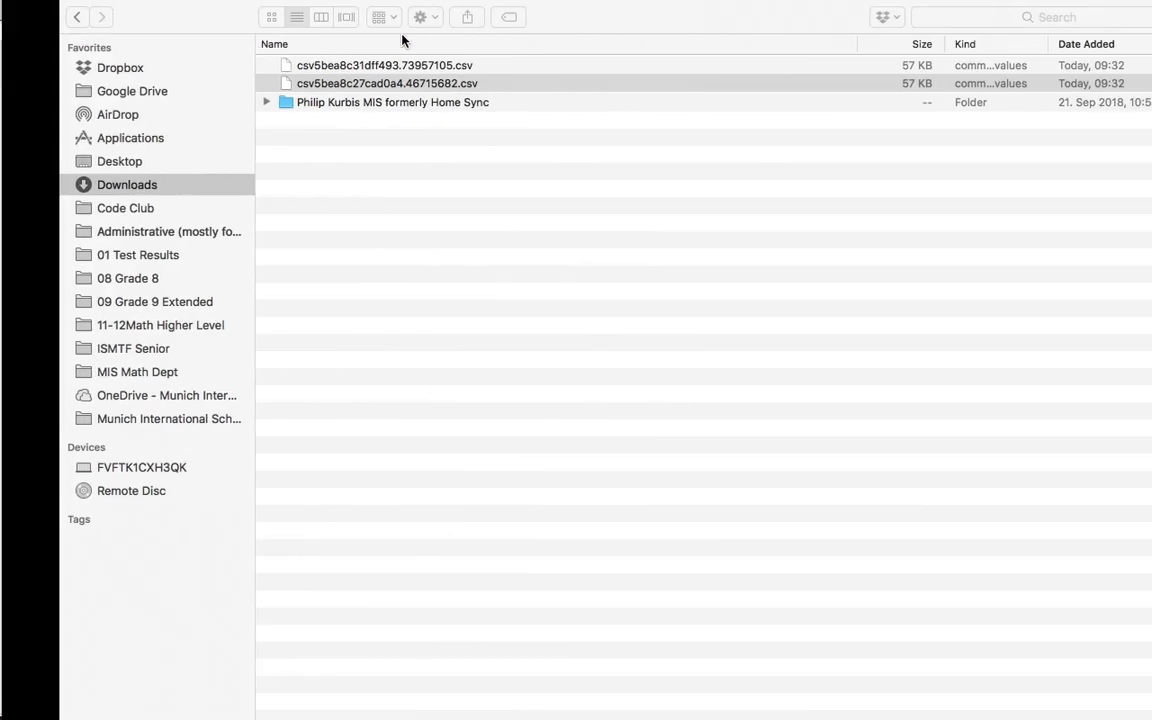
pyautogui.hotkey('ctrl', 'Up')
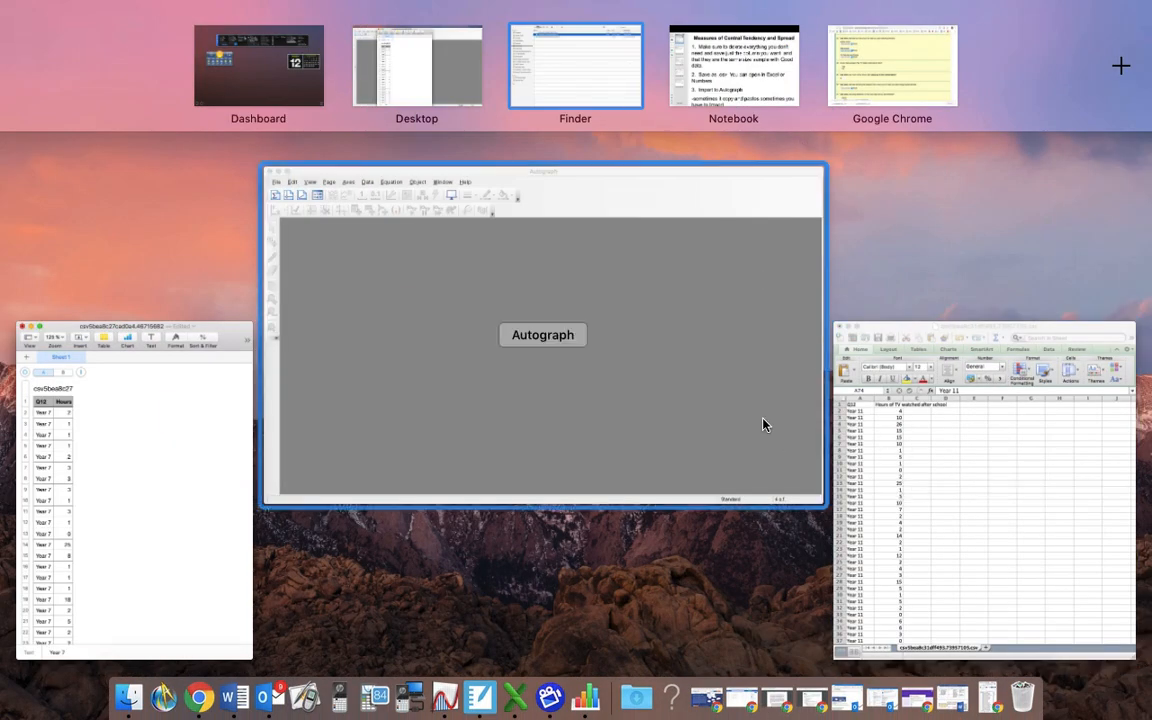
pyautogui.click(979, 483)
pyautogui.scroll(-15, 849, 472)
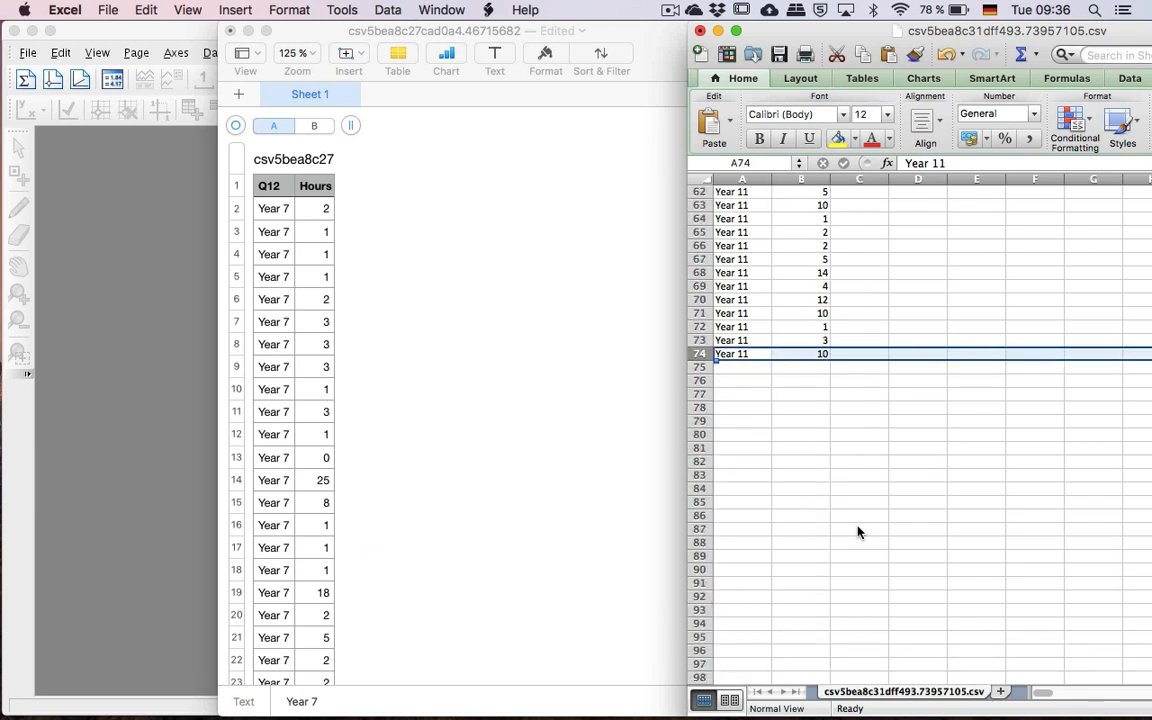
pyautogui.scroll(-2, 536, 410)
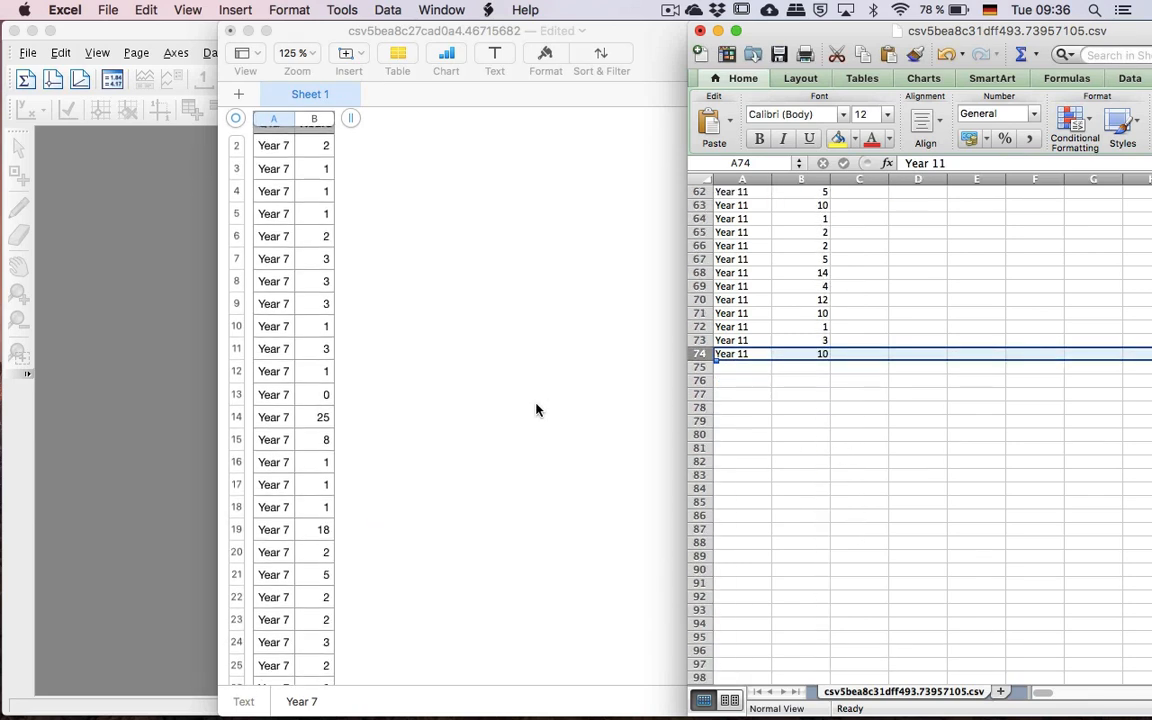
pyautogui.scroll(-15, 367, 507)
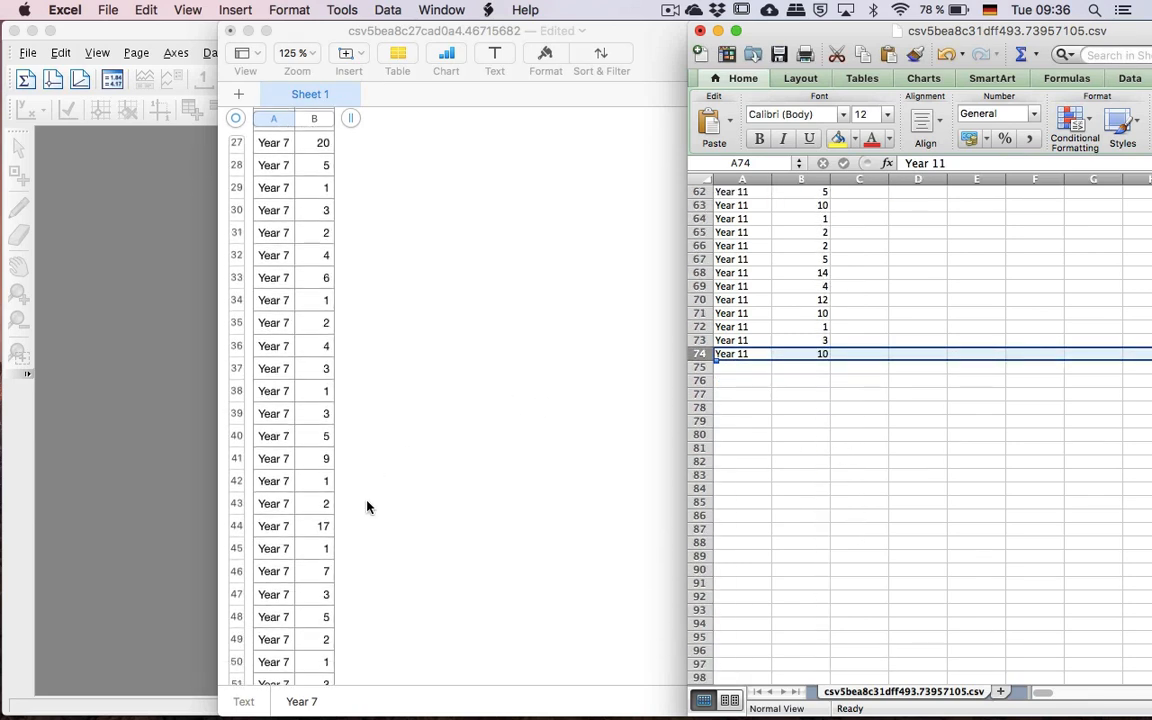
pyautogui.scroll(-8, 367, 507)
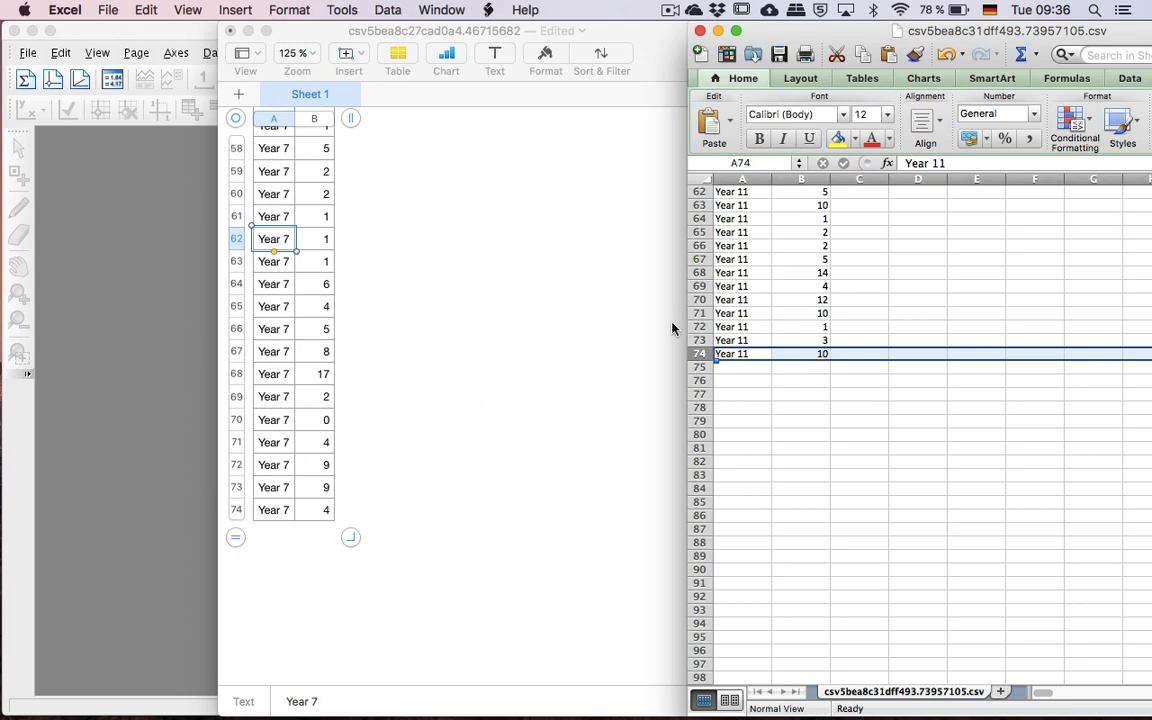
# Switch to Notebook and read the instructions on the Measures of Central Tendency and Spread page.
pyautogui.scroll(15, 672, 328)
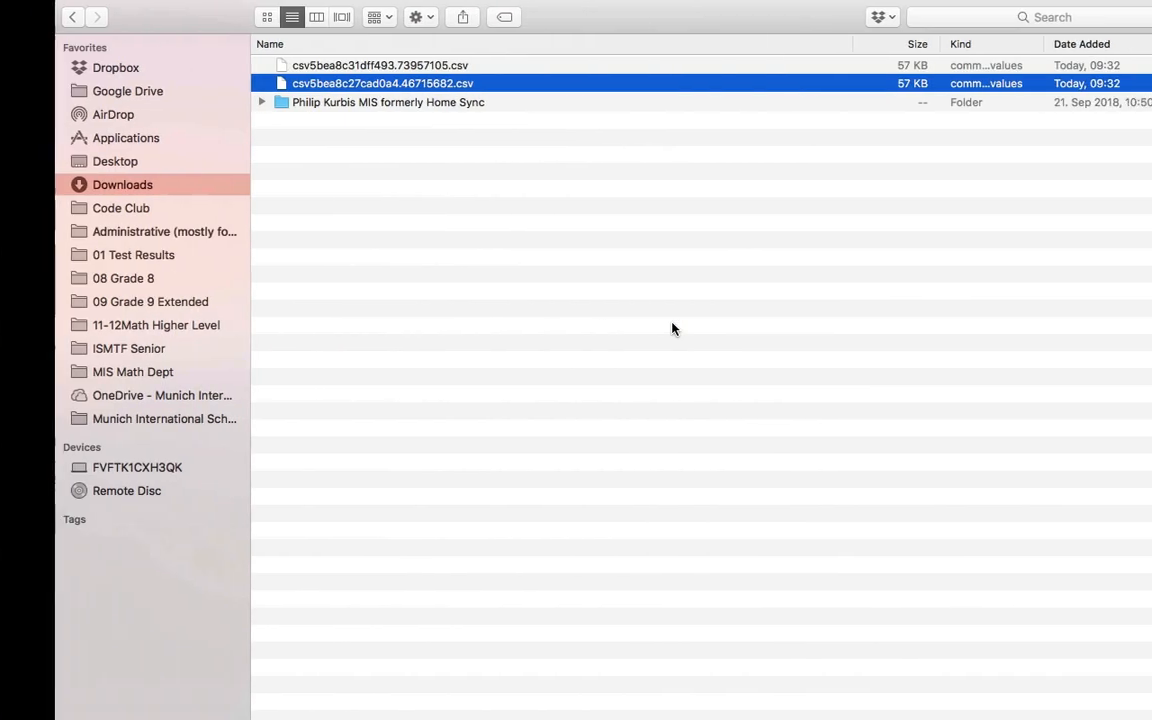
pyautogui.hotkey('ctrl', 'Up')
pyautogui.click(751, 70)
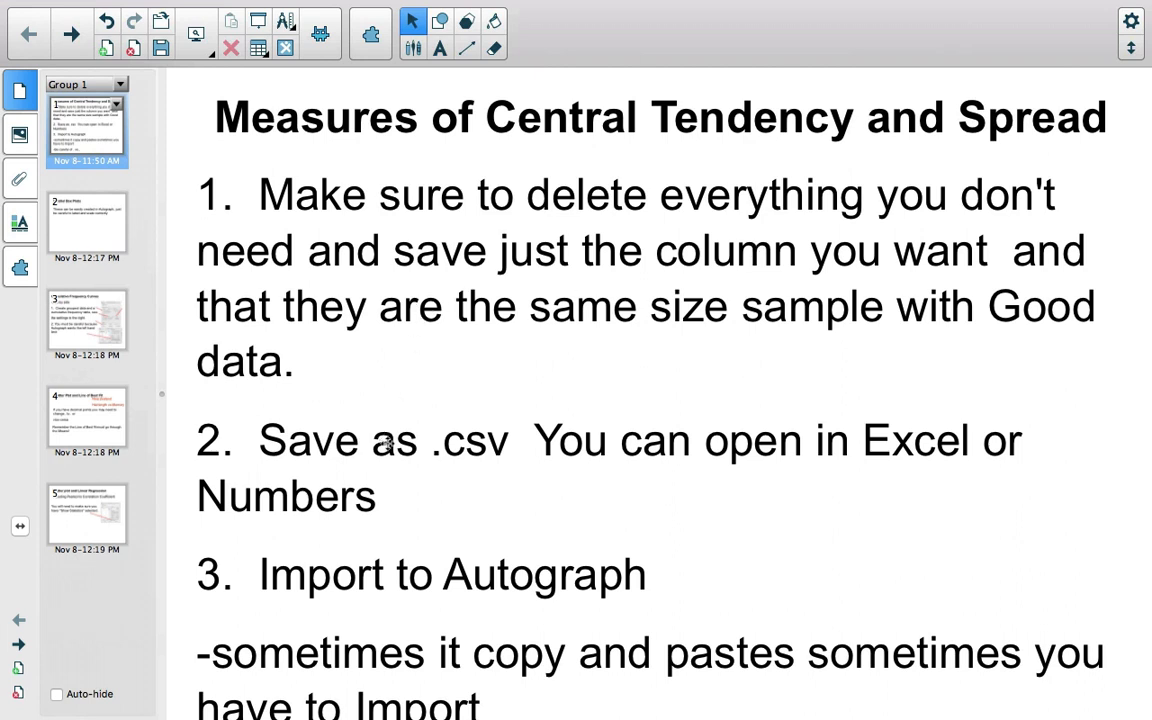
pyautogui.scroll(-3, 388, 444)
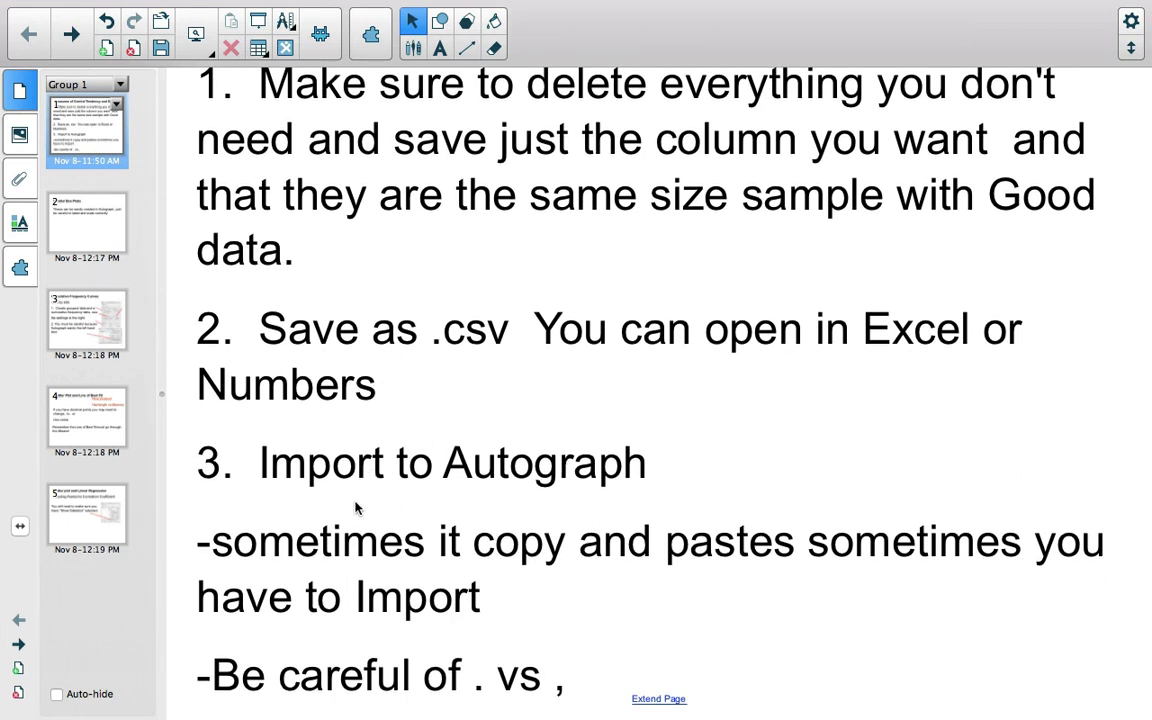
# Try bold formatting on the phrase "same size sample" in the first instruction.
pyautogui.click(522, 190)
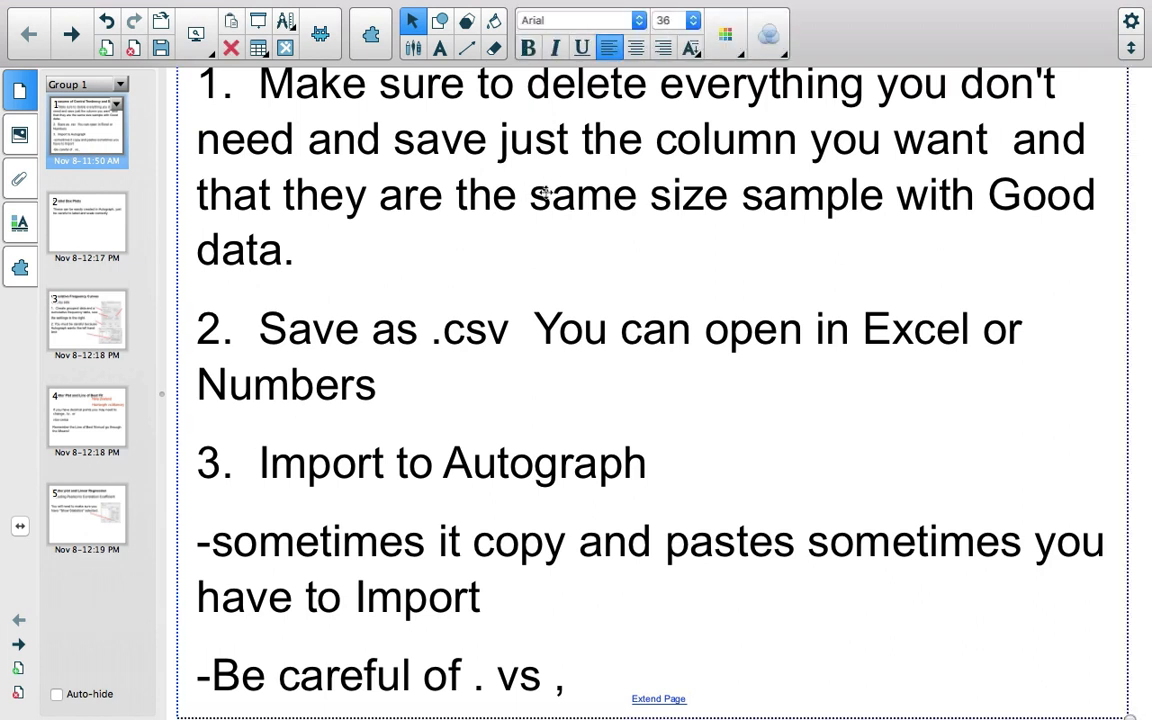
pyautogui.moveTo(528, 192); pyautogui.dragTo(849, 192)
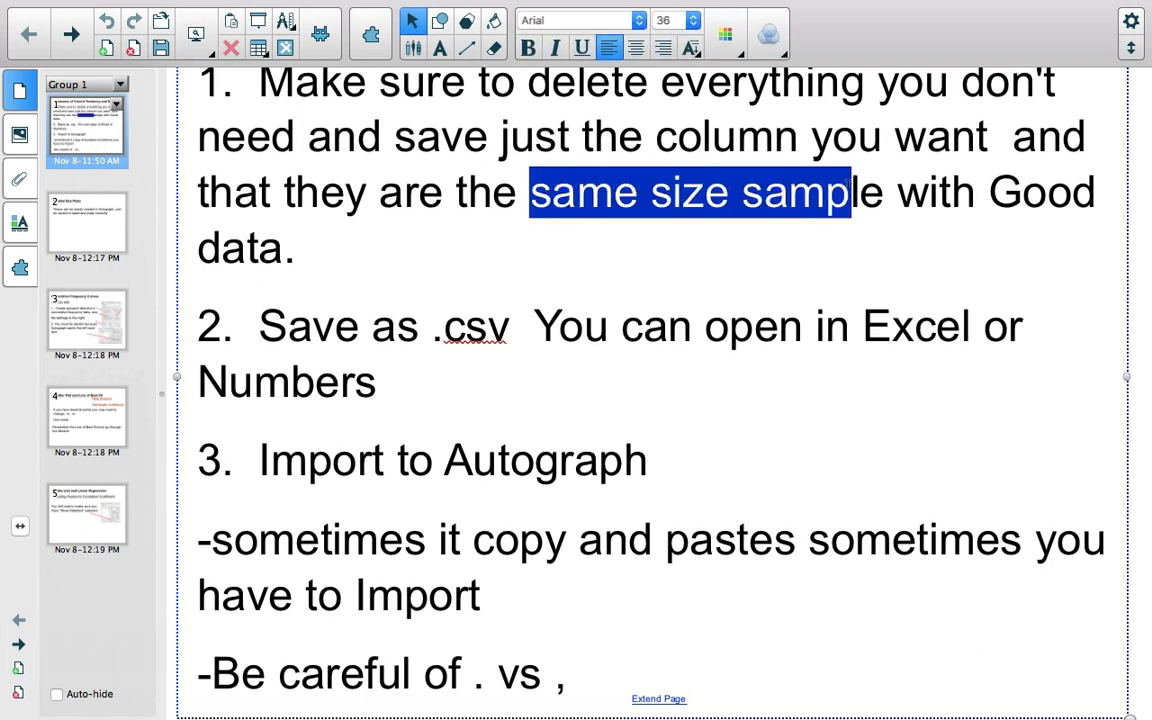
pyautogui.click(528, 47)
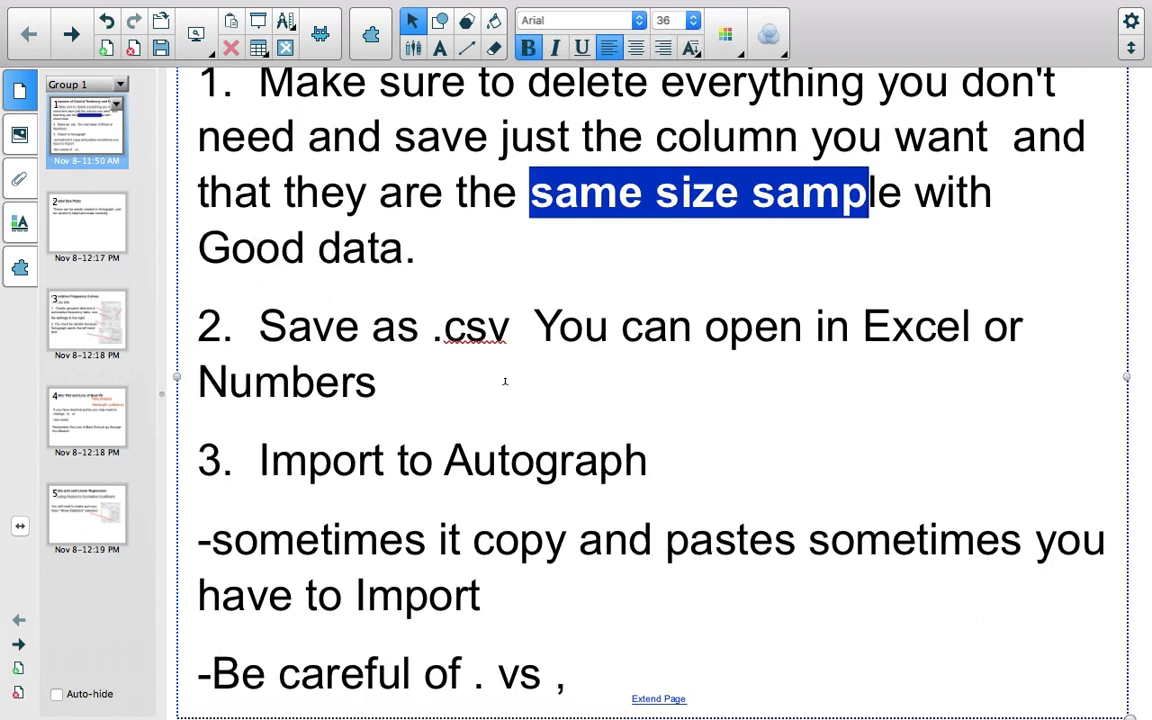
pyautogui.press('super+z')
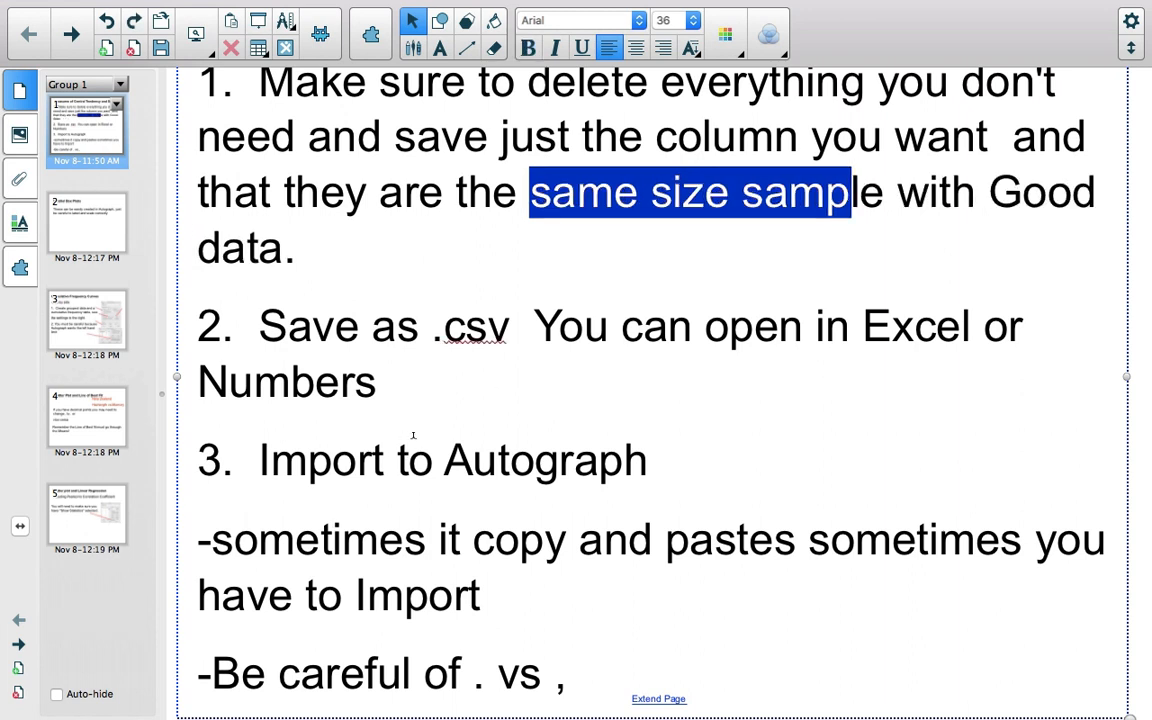
# Switch to Autograph, create a new statistics page, and open a new raw data set for editing.
pyautogui.press('super+Tab')
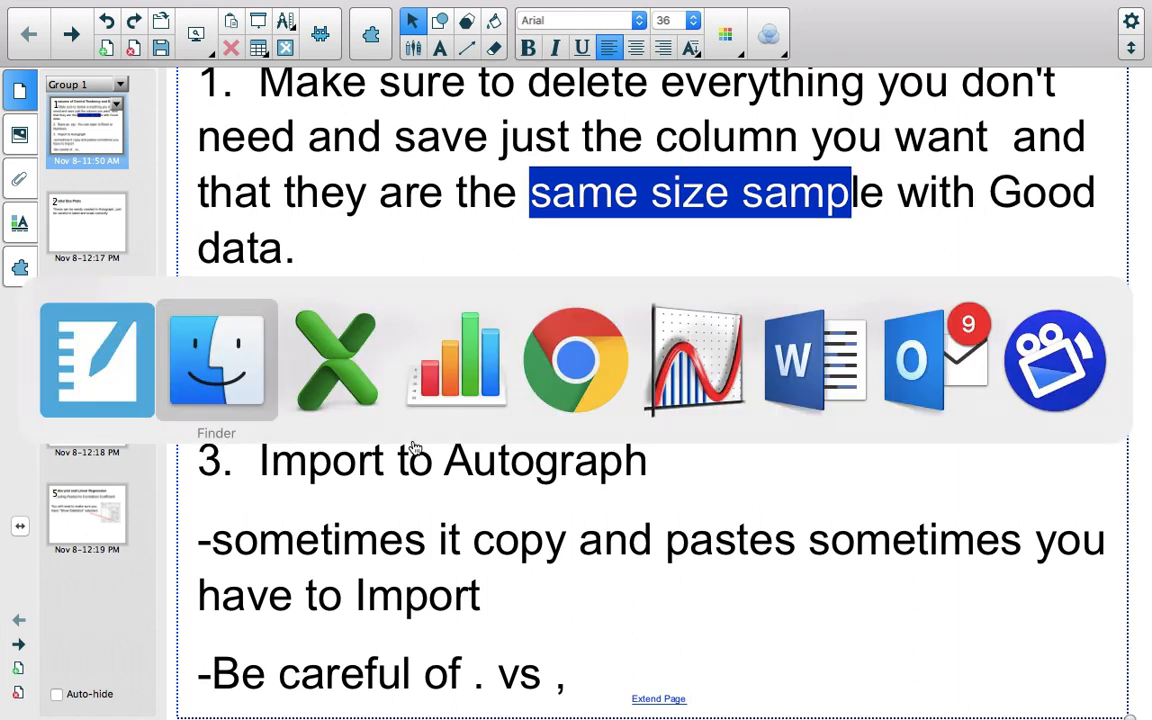
pyautogui.press('super+Tab')
pyautogui.press('super+Tab')
pyautogui.press('super+Tab')
pyautogui.press('super+Tab')
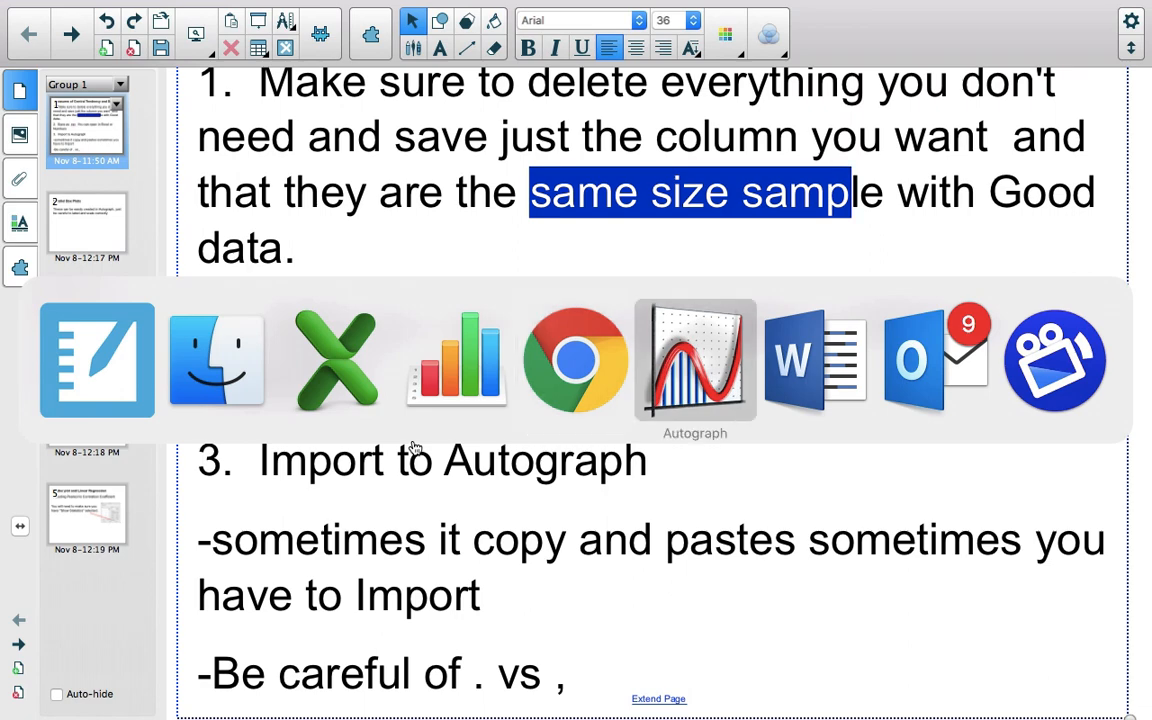
pyautogui.click(27, 83)
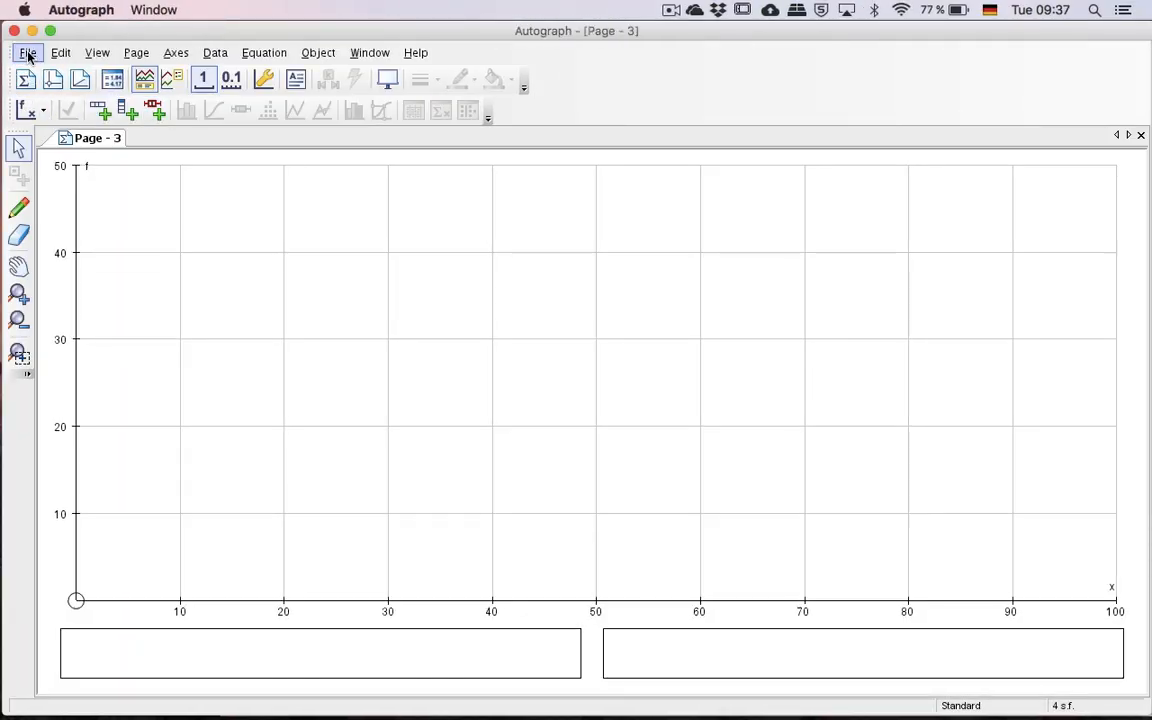
pyautogui.click(127, 112)
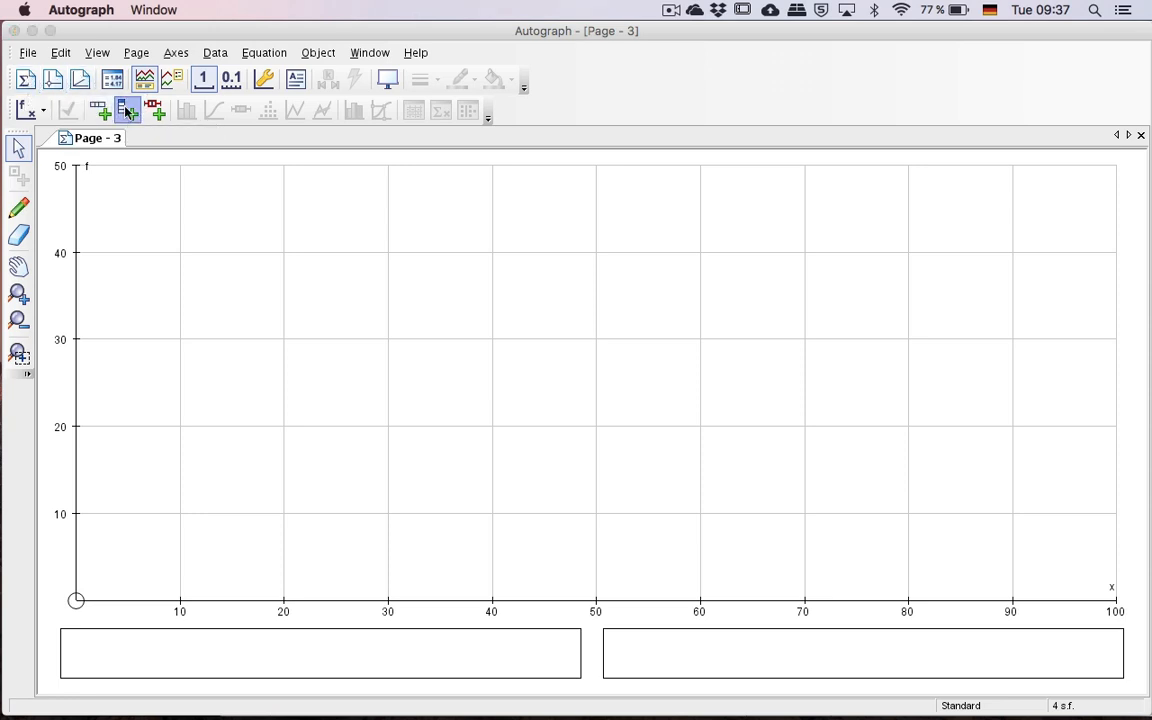
# Switch to Excel and copy the entire "Hours of TV watched after school" column of the Year 11 sheet.
pyautogui.press('super+Tab')
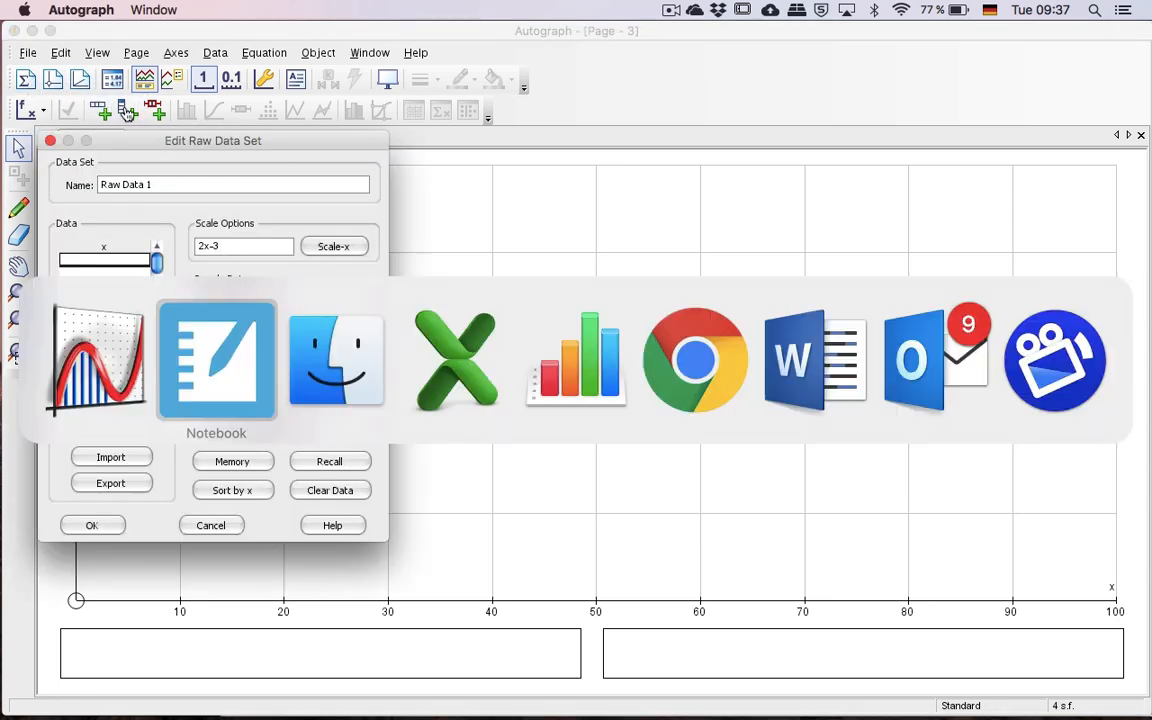
pyautogui.press('super+Tab')
pyautogui.press('super+Tab')
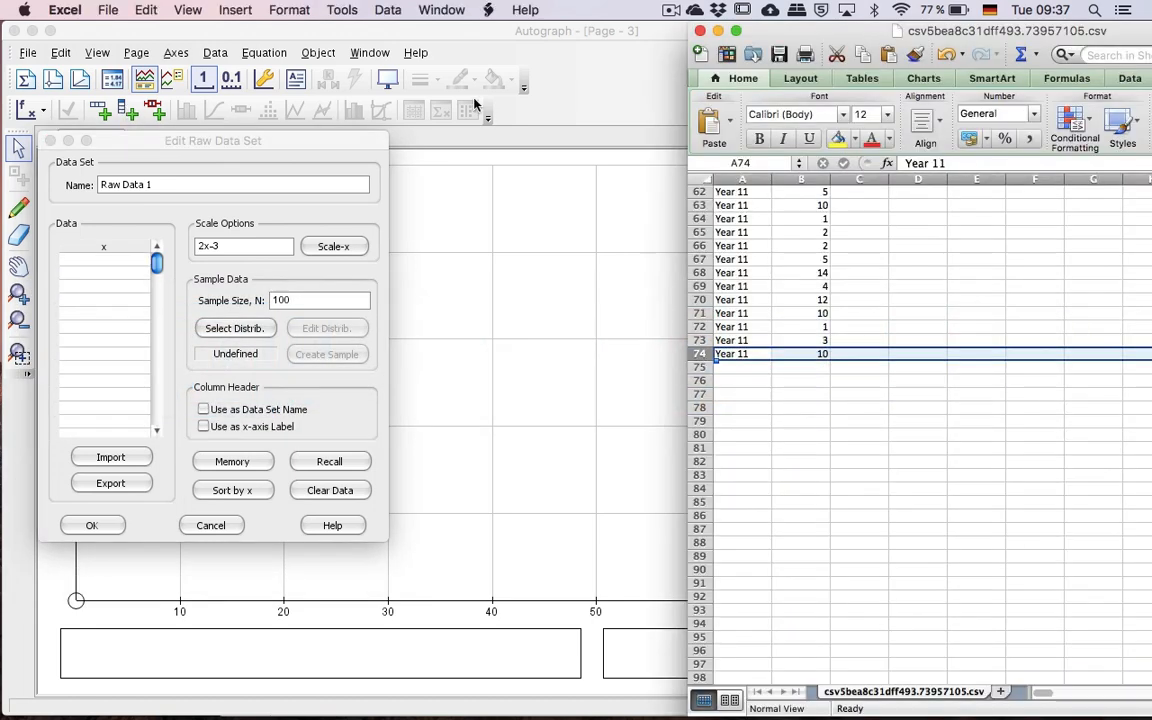
pyautogui.click(805, 354)
pyautogui.scroll(15, 802, 260)
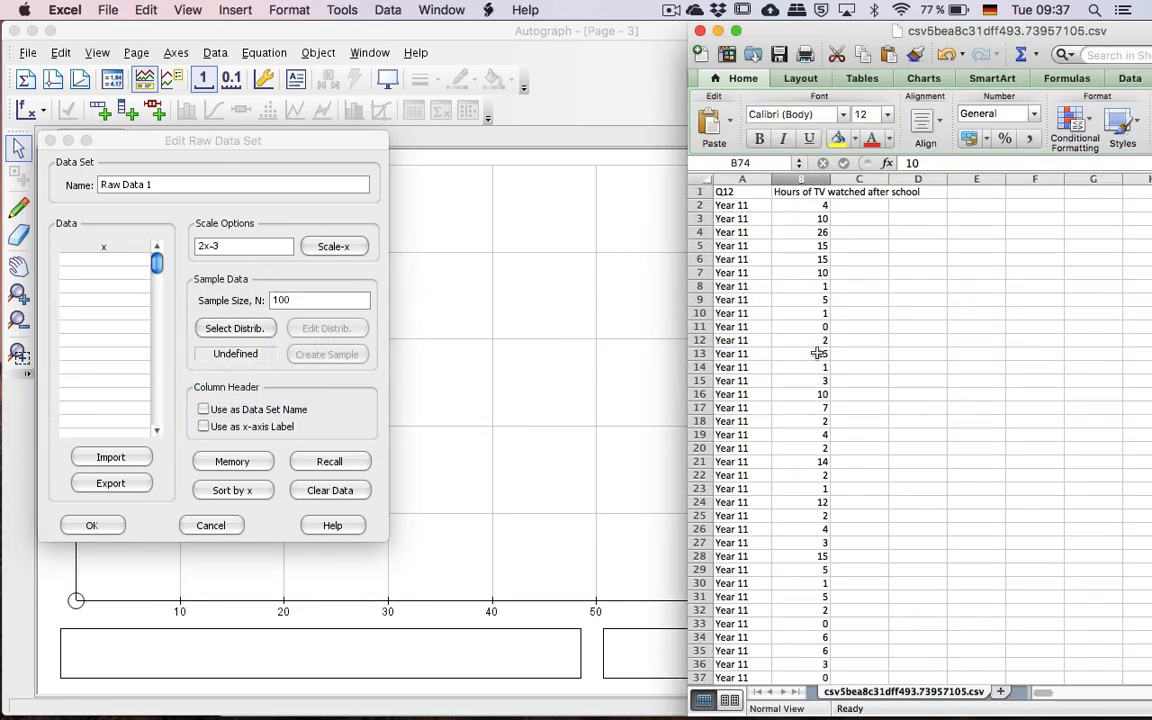
pyautogui.click(800, 179)
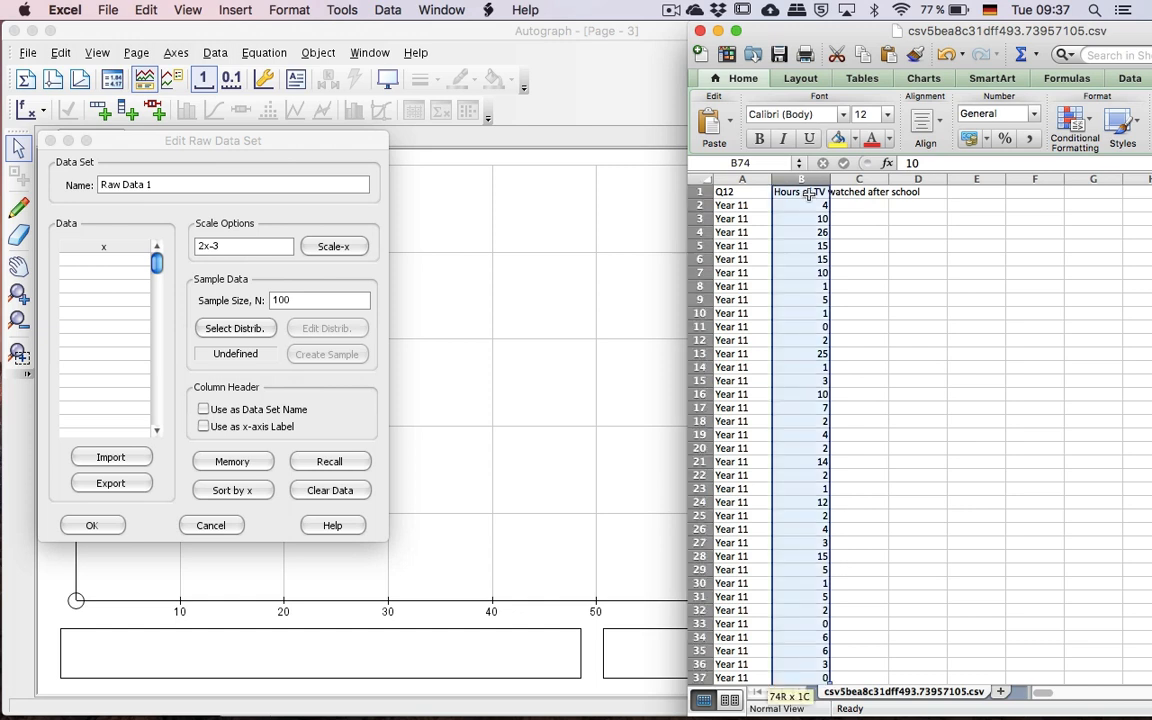
pyautogui.press('super+c')
# Return to Autograph, paste the copied hours into the open raw data set, and save it under the name "Year 11".
pyautogui.click(80, 250)
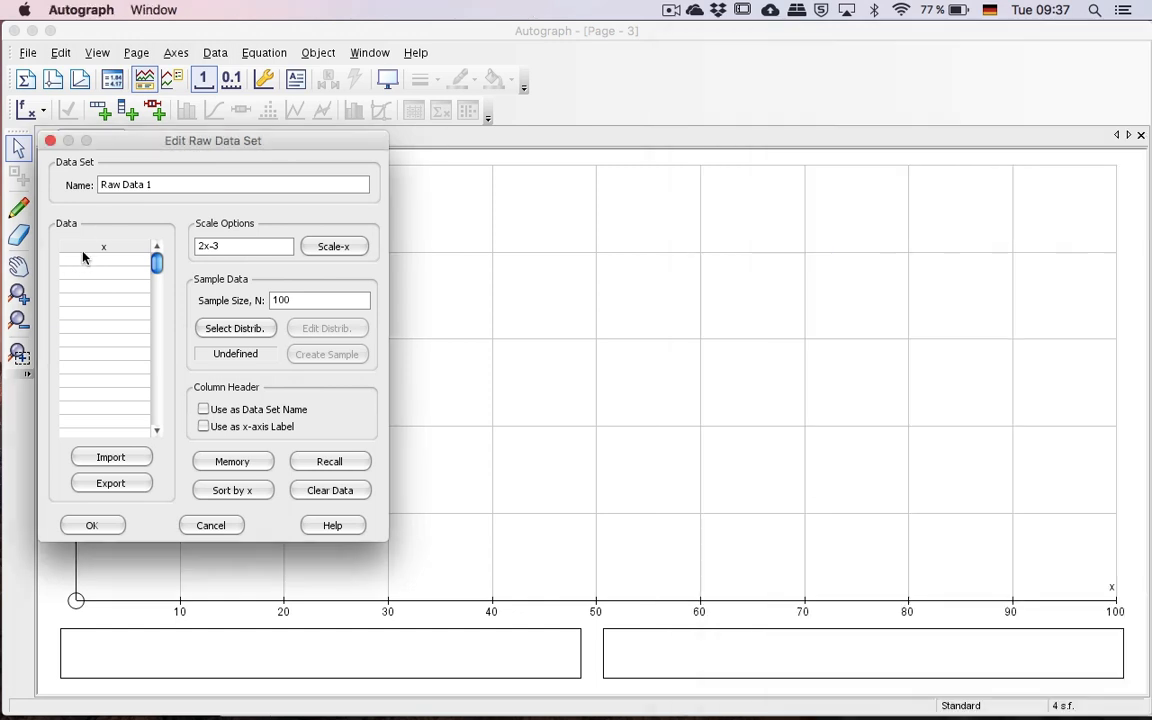
pyautogui.click(84, 258)
pyautogui.press('super+v')
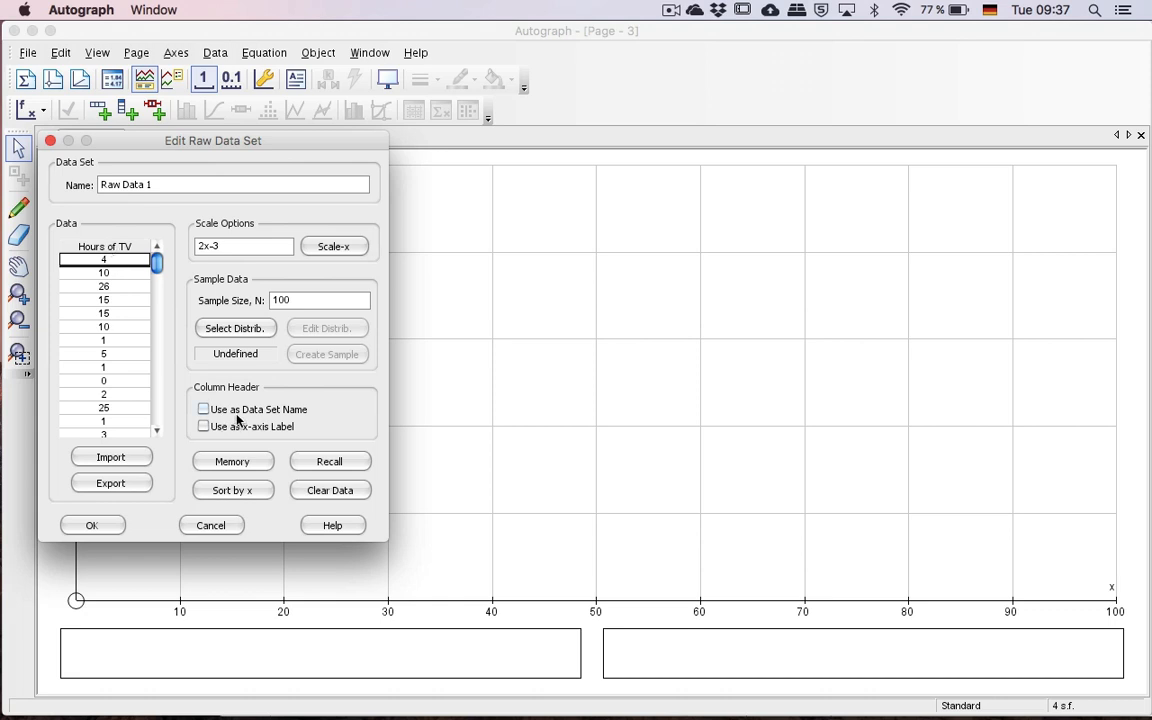
pyautogui.moveTo(154, 184); pyautogui.dragTo(25, 187)
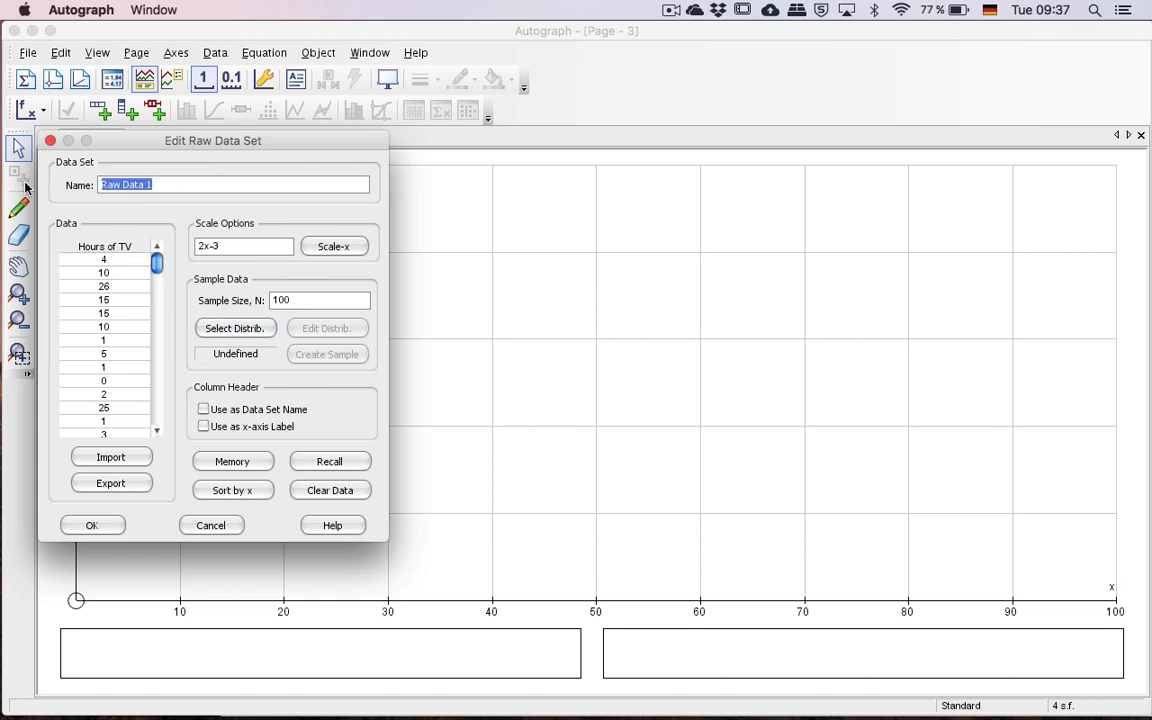
pyautogui.write('Year 11')
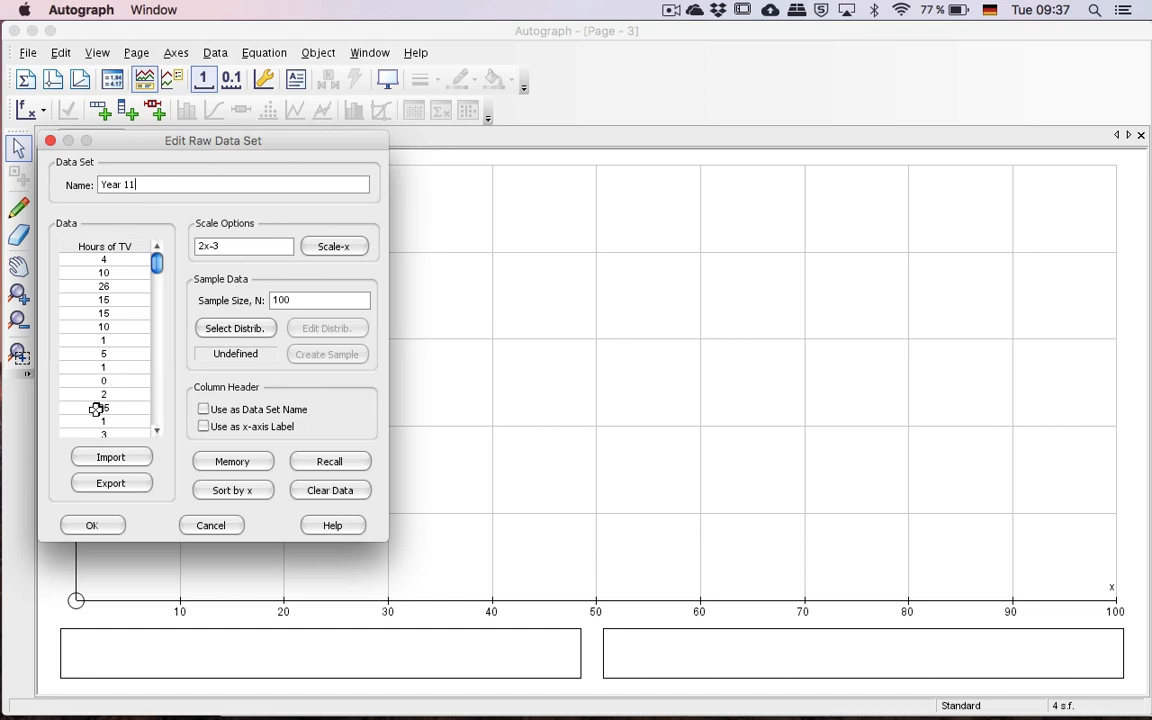
pyautogui.click(101, 529)
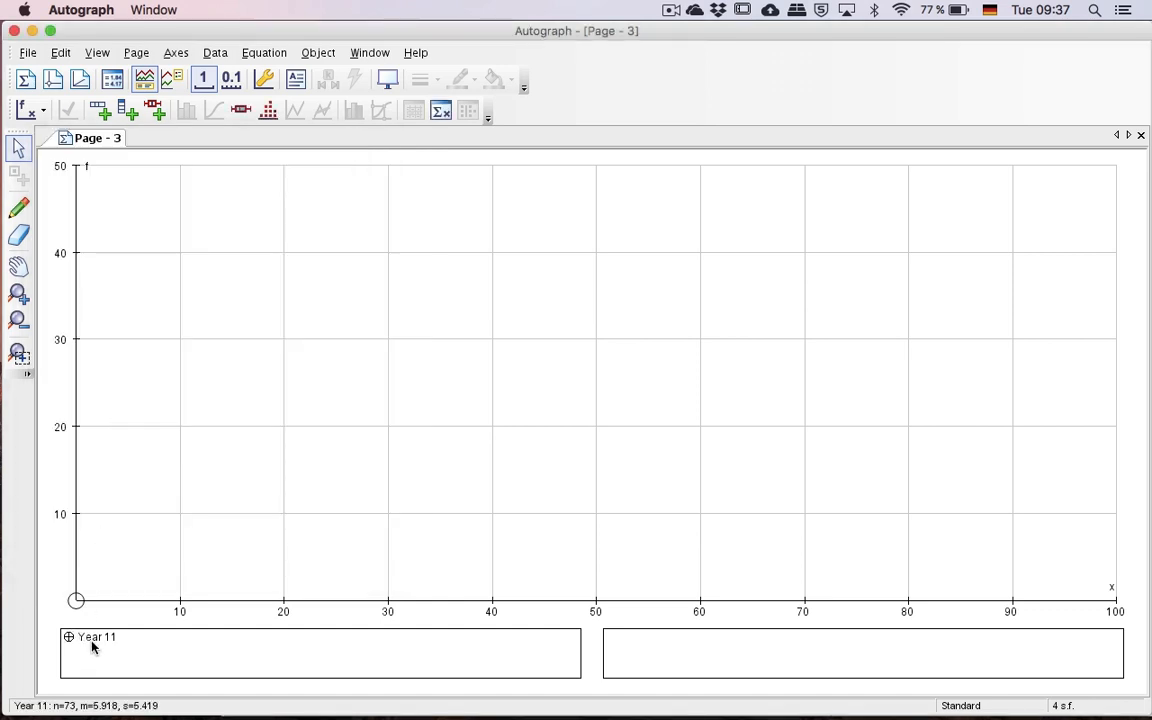
# Start a second raw data set, name it "Year 7", and select its first data cell.
pyautogui.click(125, 110)
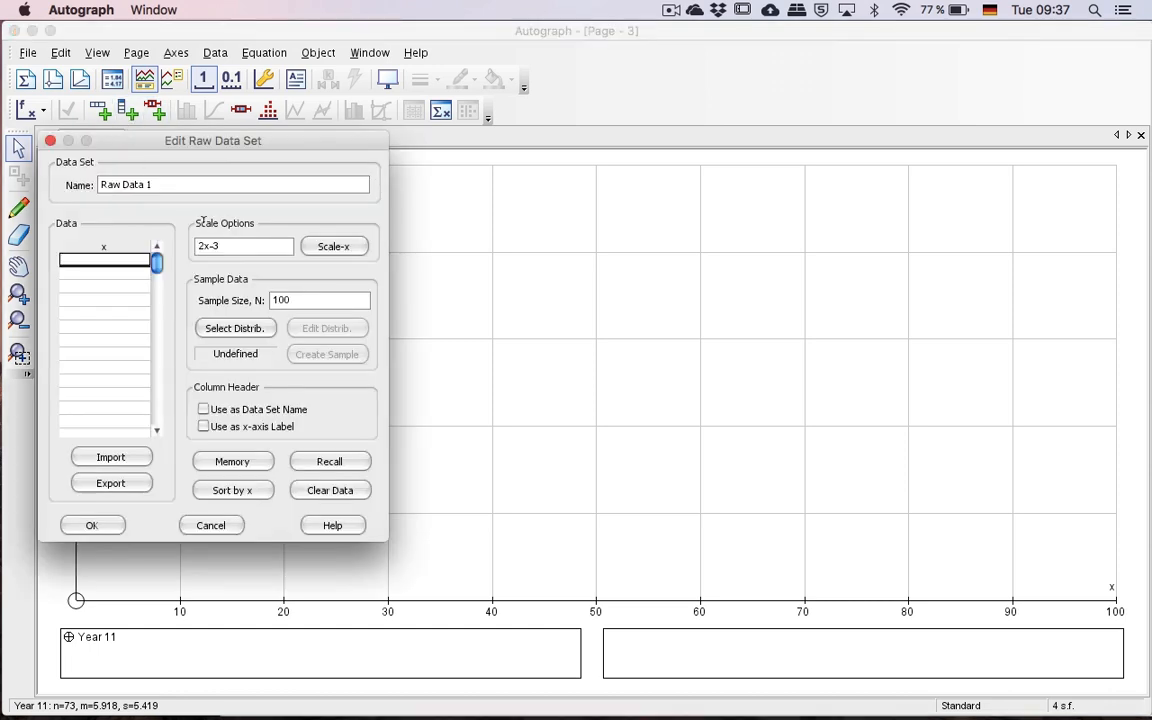
pyautogui.click(178, 177)
pyautogui.moveTo(178, 177); pyautogui.dragTo(33, 178)
pyautogui.write('Y')
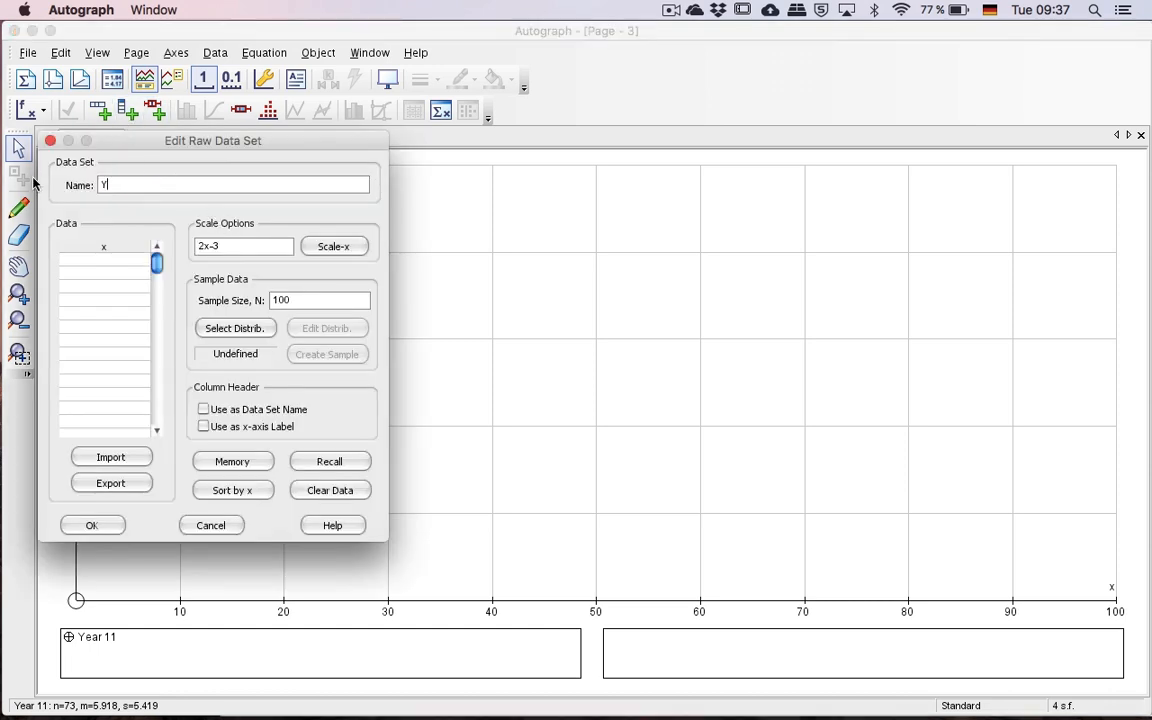
pyautogui.write('ear 7')
pyautogui.click(99, 261)
# Switch to Numbers and copy the Year 7 hours column from its header through row 74.
pyautogui.press('super+Tab')
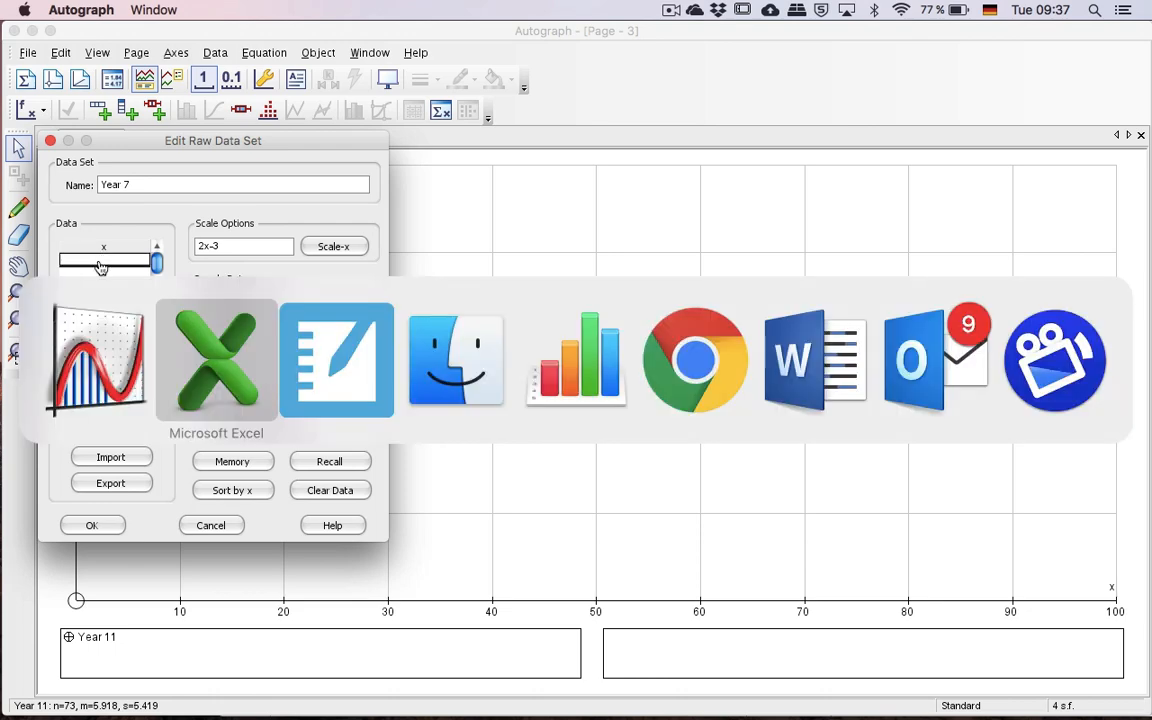
pyautogui.press('super+Tab')
pyautogui.press('super+Tab')
pyautogui.press('super+Tab')
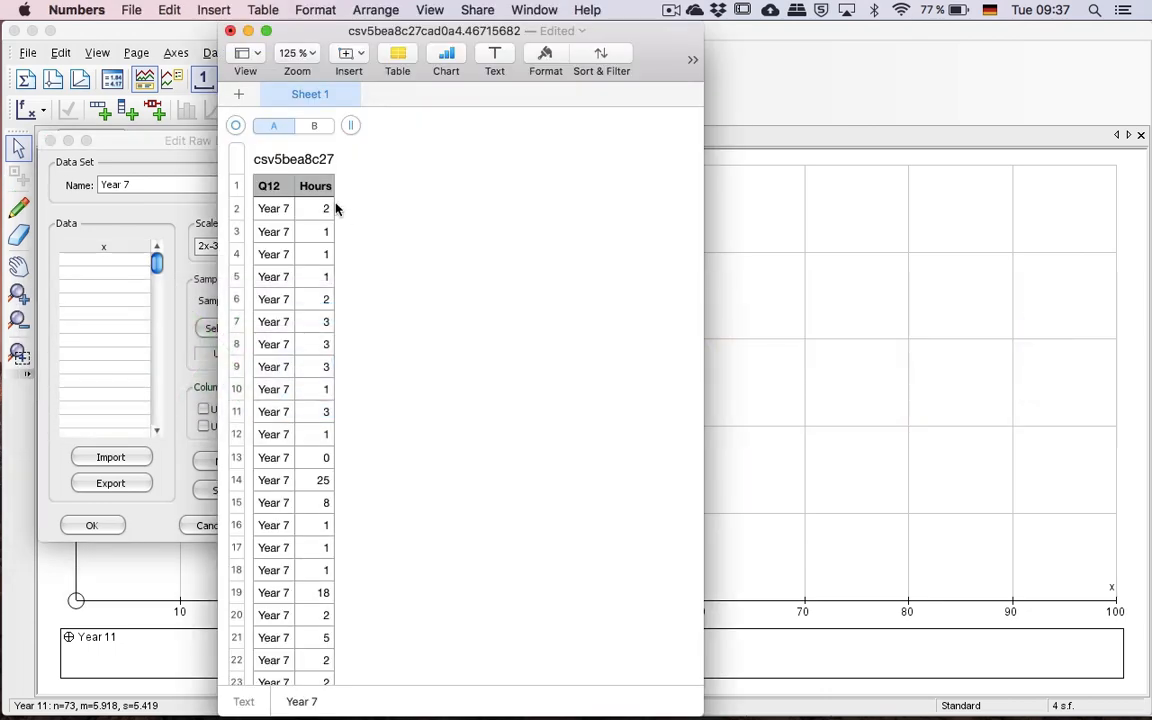
pyautogui.click(322, 209)
pyautogui.click(318, 190)
pyautogui.scroll(-8, 338, 357)
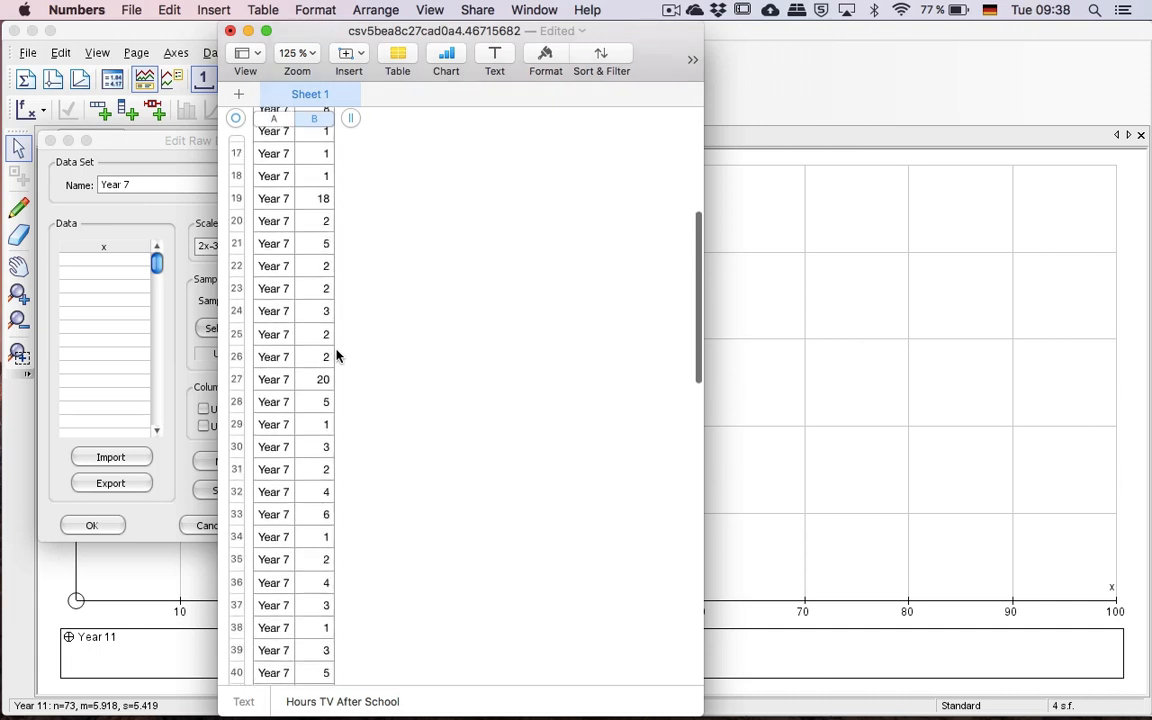
pyautogui.scroll(-15, 336, 355)
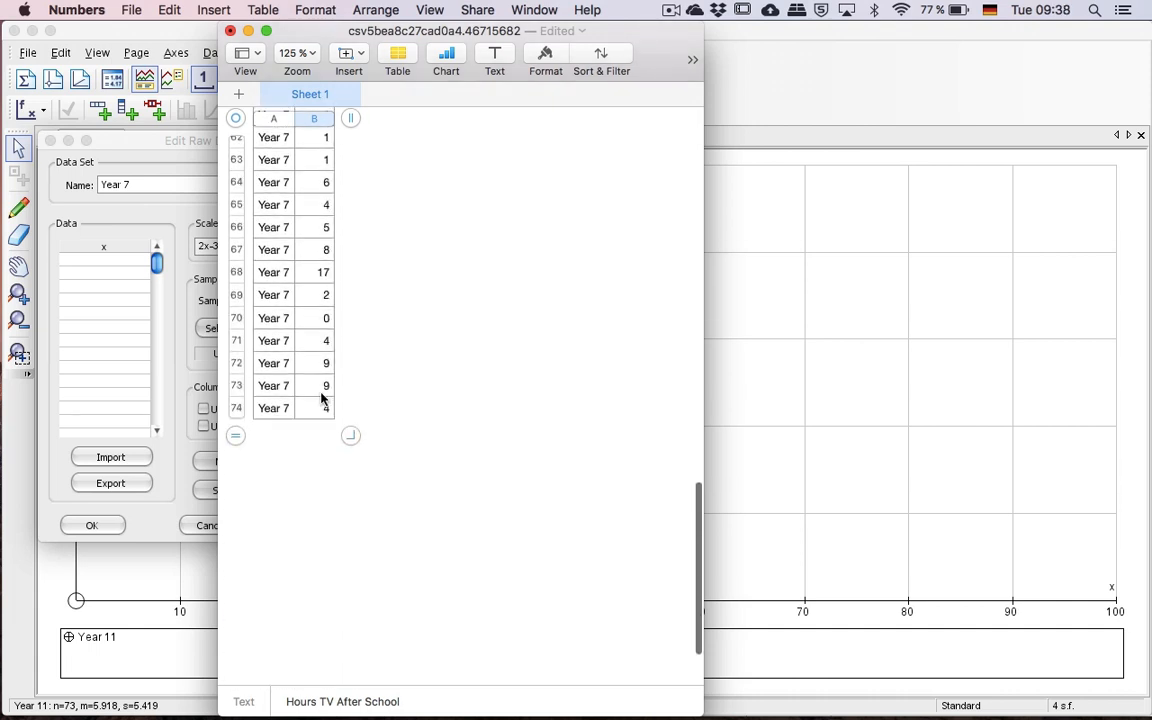
pyautogui.keyDown('shift'); pyautogui.click(321, 398); pyautogui.keyUp('shift')
# Switch back to Autograph, paste the Year 7 hours into the new raw data set, and save it.
pyautogui.press('super+Tab')
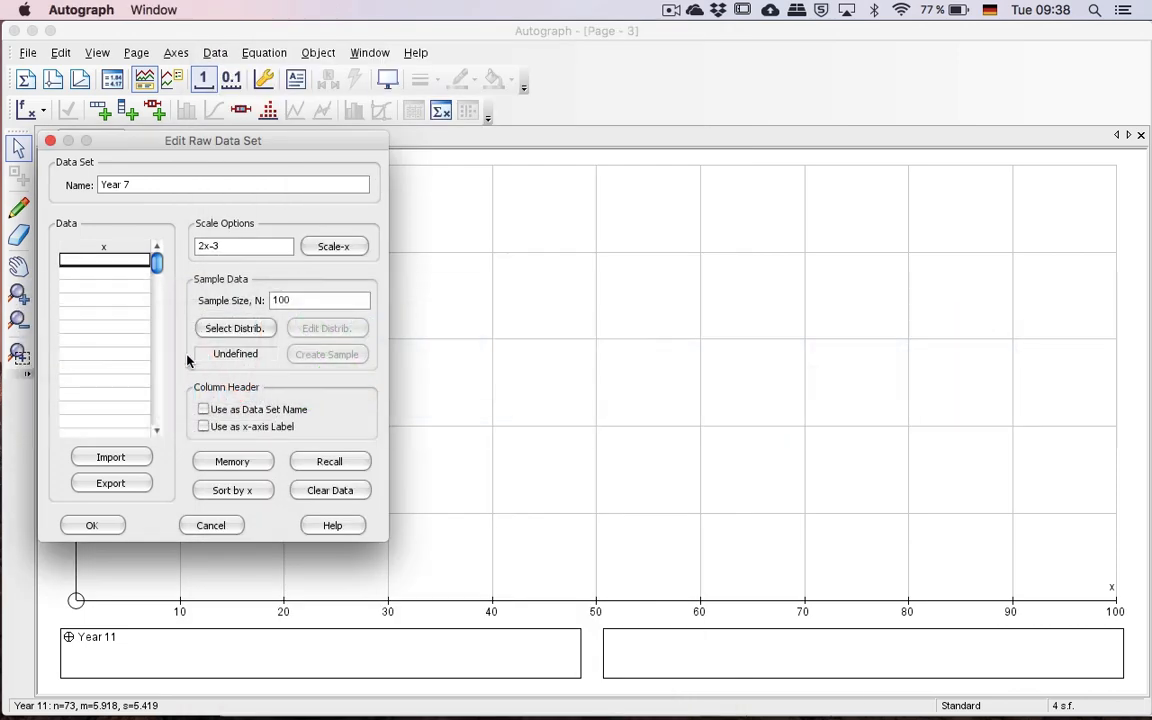
pyautogui.press('super+v')
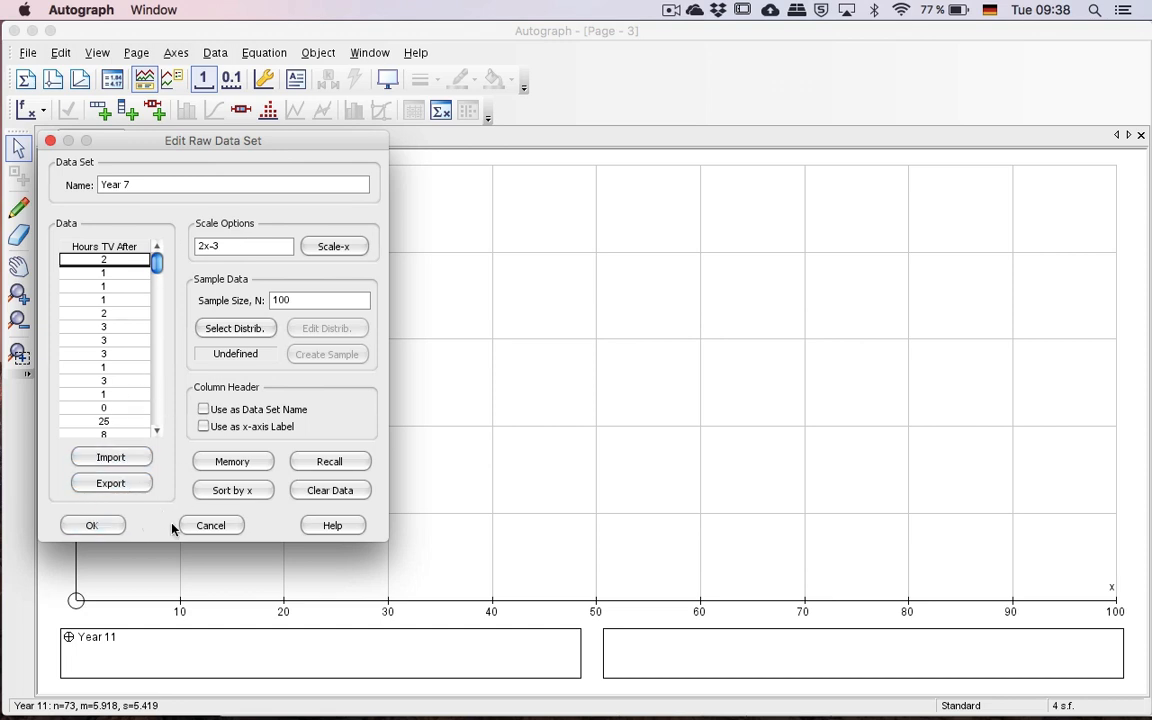
pyautogui.click(89, 528)
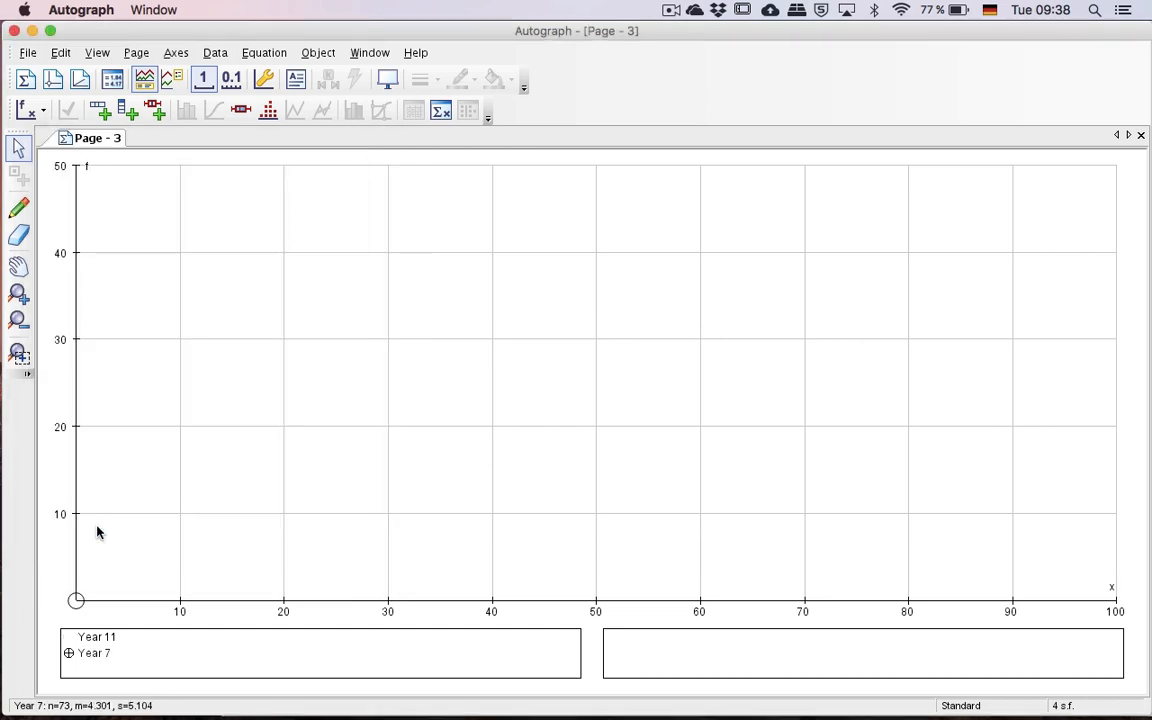
# Switch to Notebook and check the instructions on saving as .csv and importing to Autograph.
pyautogui.press('super+Tab')
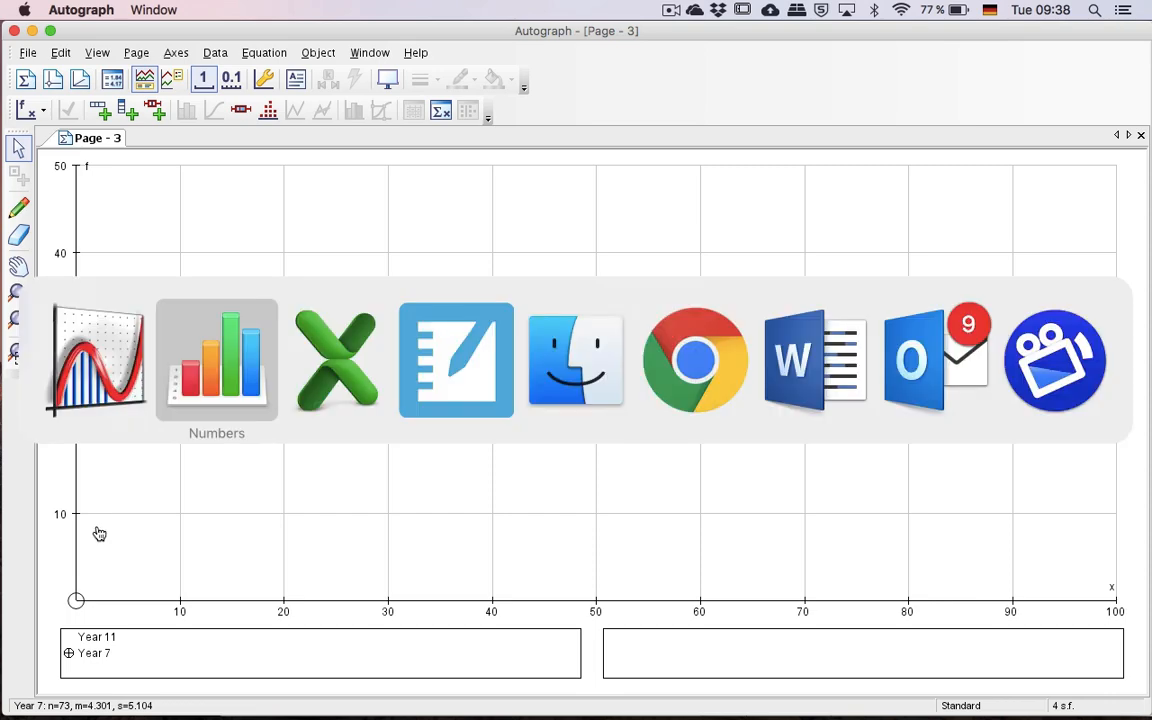
pyautogui.press('super+Tab')
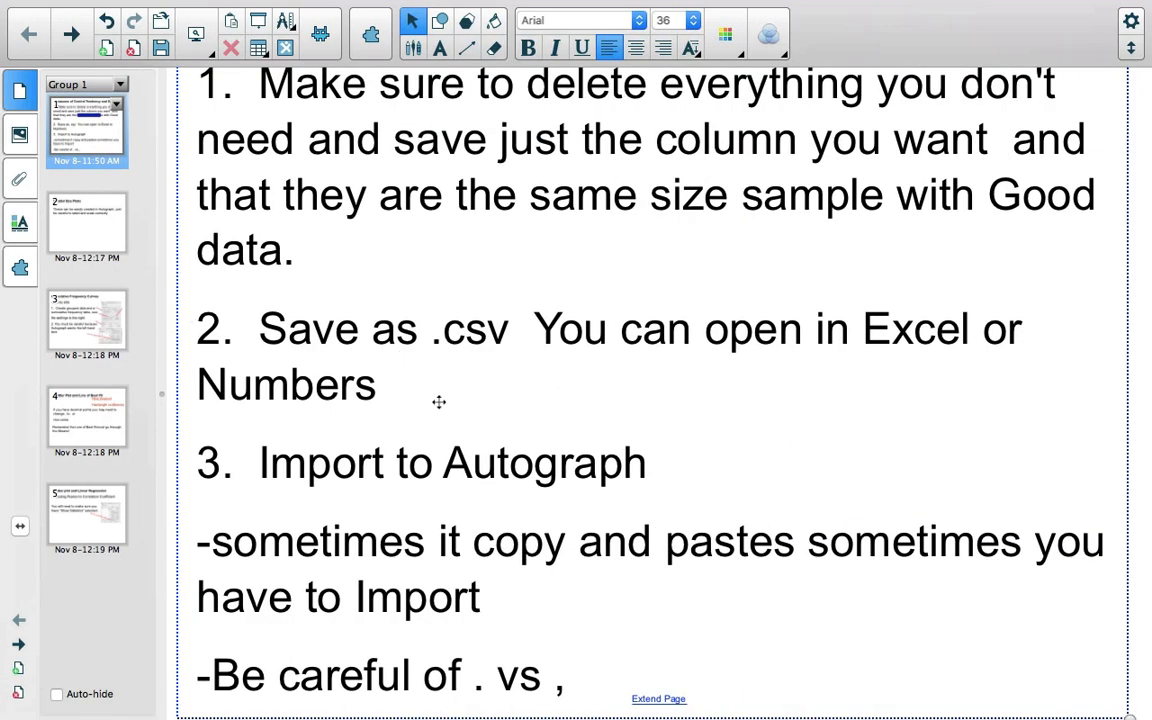
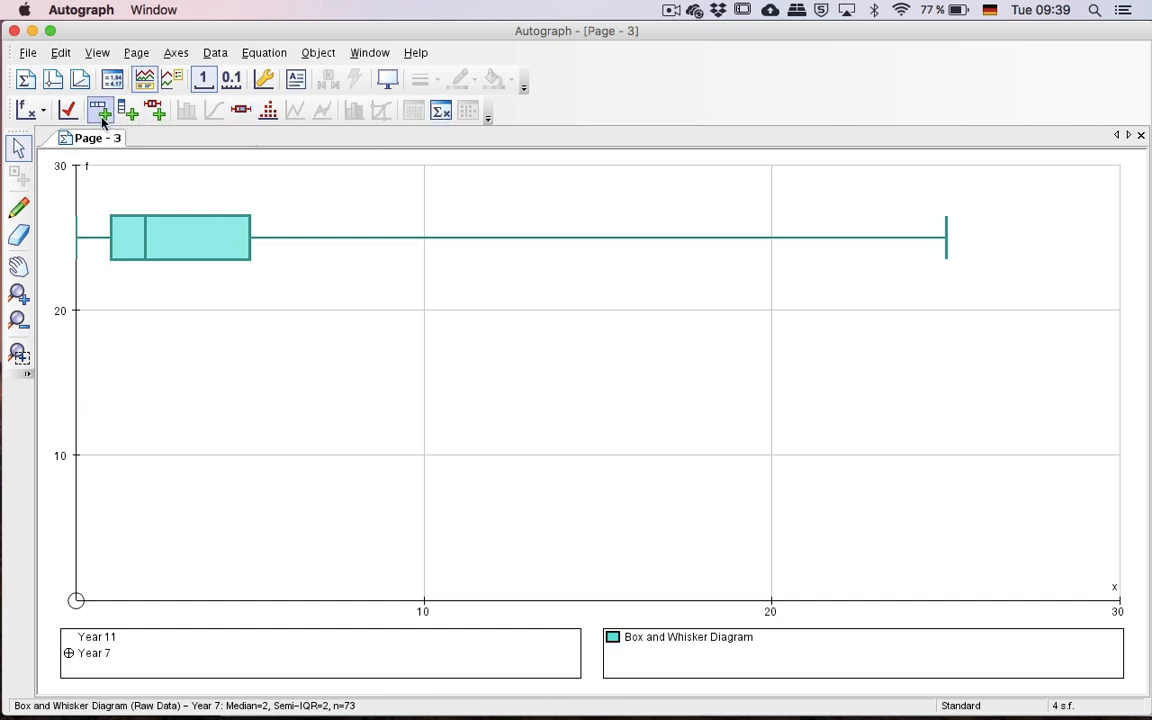
# Lower the Year 7 box plot to about y = 11 and place a "Year 7" text box just above its upper whisker.
pyautogui.click(295, 84)
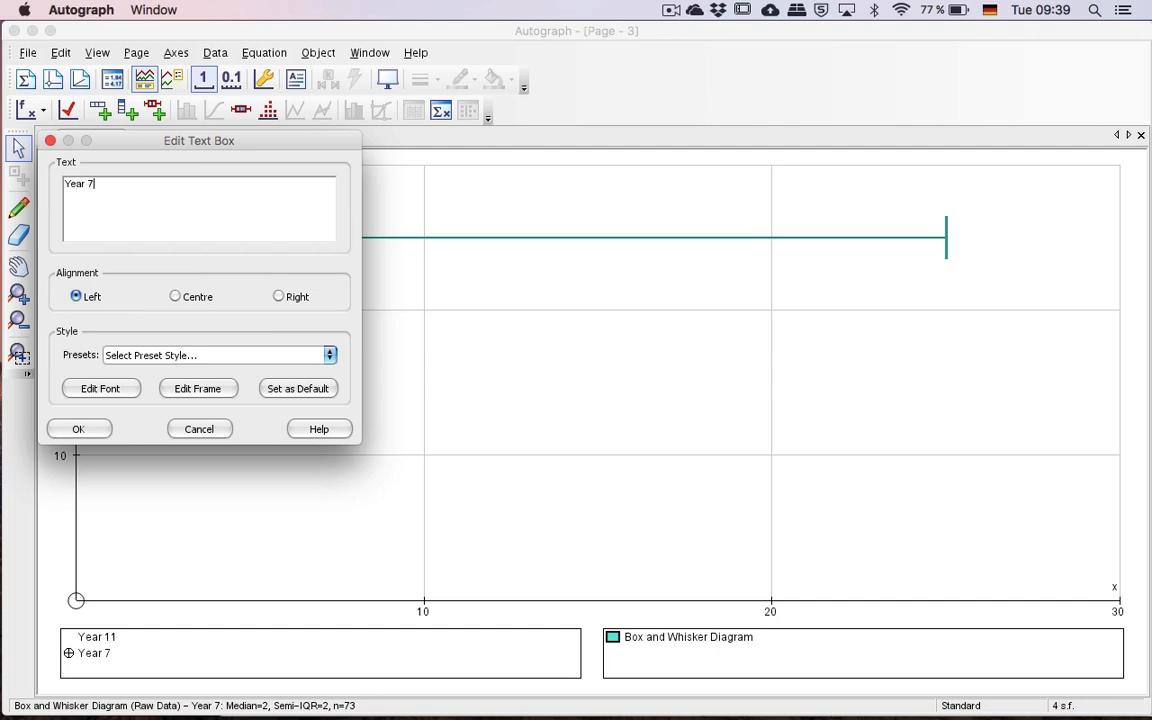
pyautogui.click(83, 426)
pyautogui.moveTo(207, 232); pyautogui.dragTo(368, 501)
pyautogui.moveTo(216, 492); pyautogui.dragTo(240, 442)
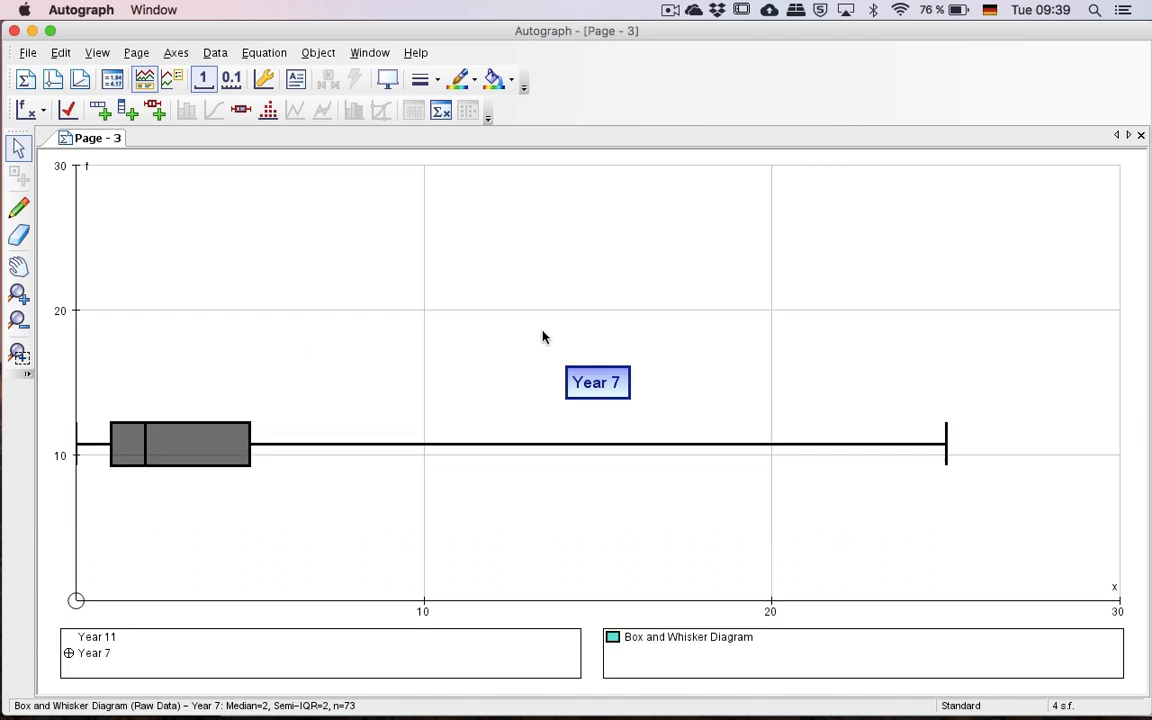
pyautogui.moveTo(615, 384); pyautogui.dragTo(357, 414)
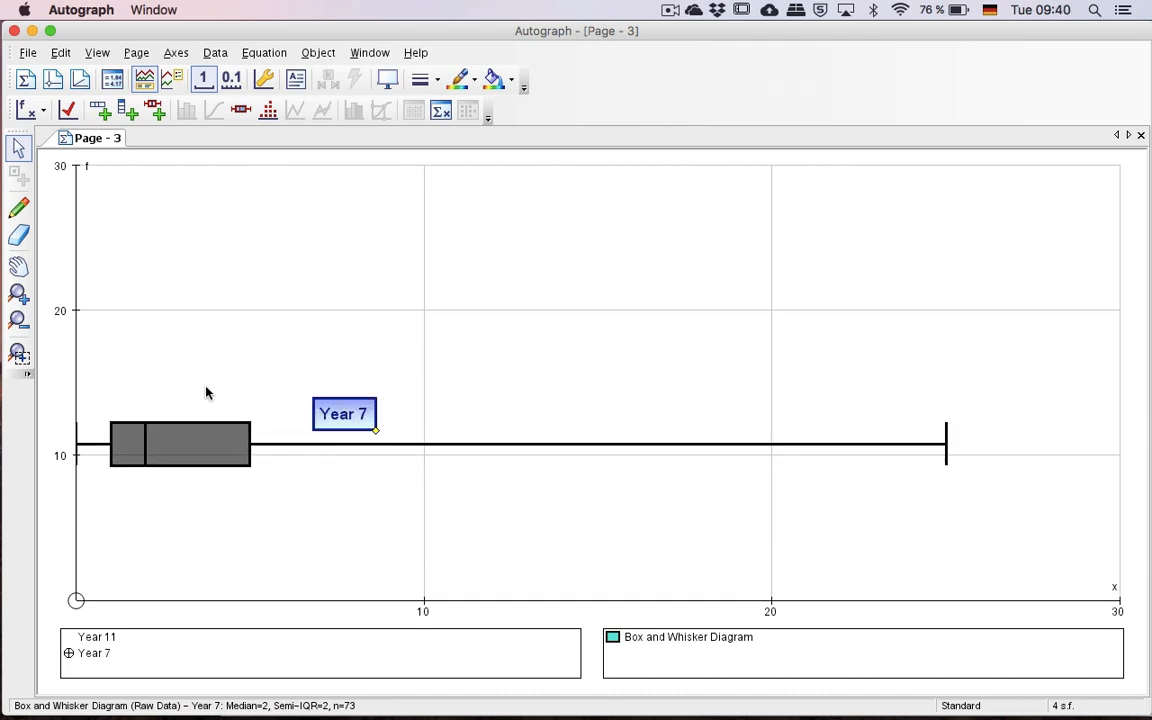
# In the axes settings, turn off automatic x-axis spacing and set its numbers to 2 and pips to 1.
pyautogui.click(264, 79)
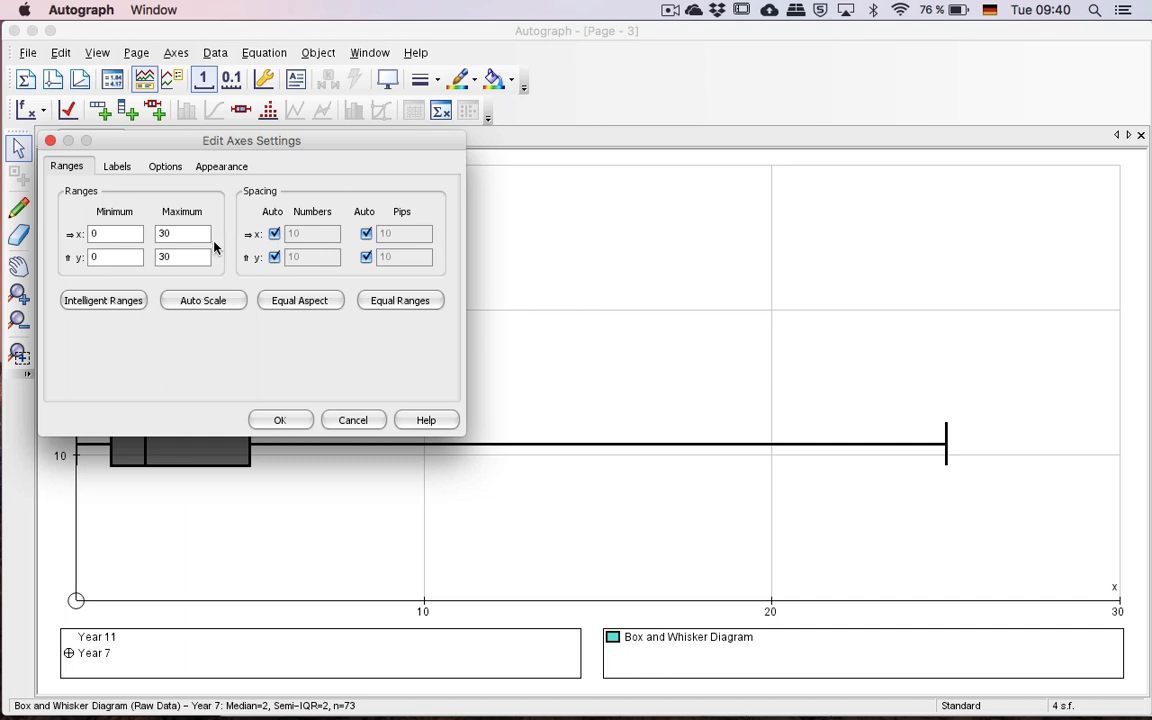
pyautogui.click(274, 233)
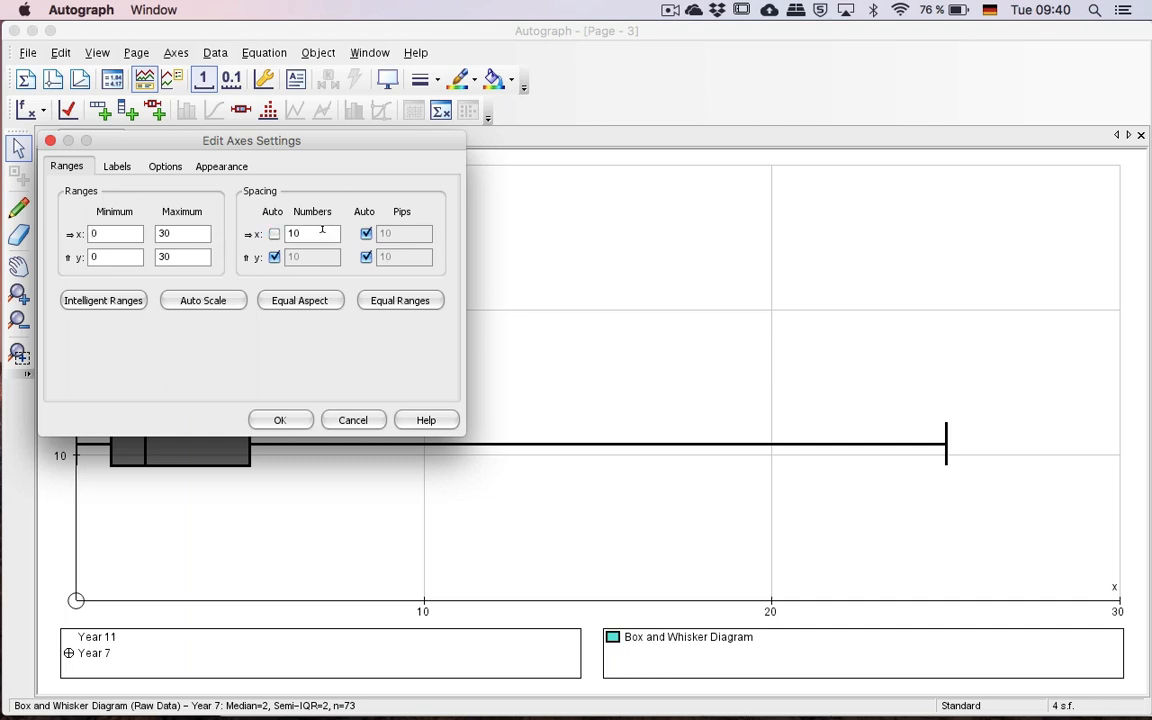
pyautogui.moveTo(322, 229); pyautogui.dragTo(245, 232)
pyautogui.write('2')
pyautogui.click(366, 233)
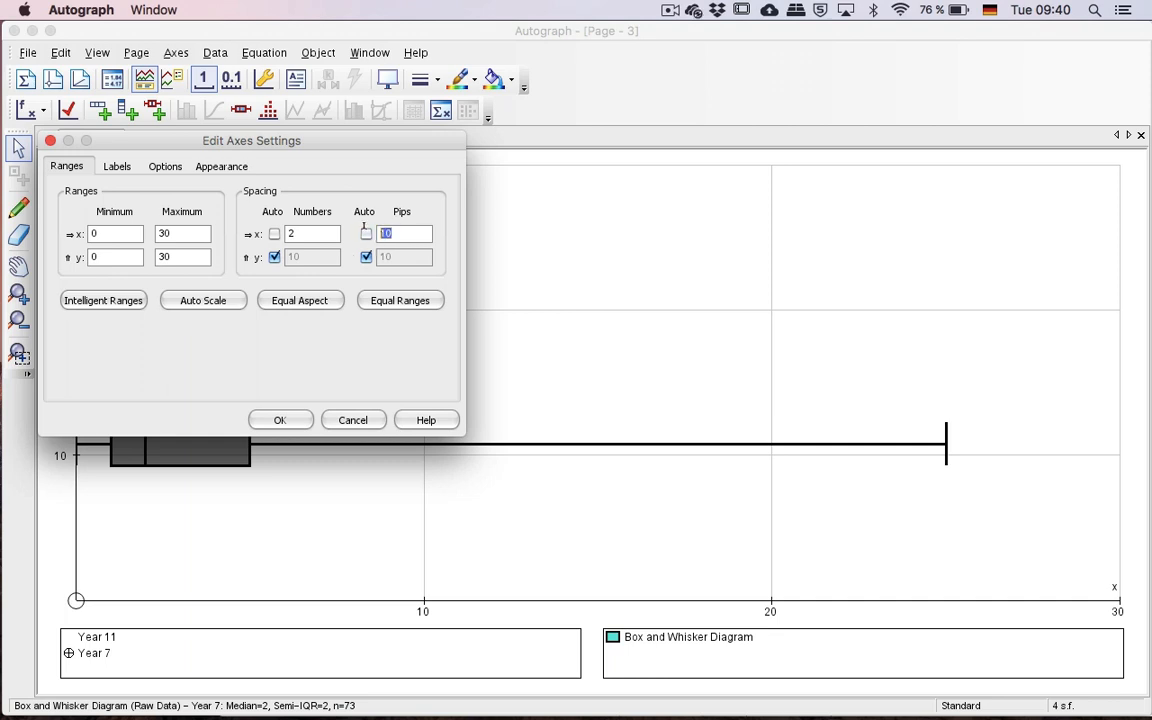
pyautogui.write('1')
# Set the y-axis maximum to 40 and its number and pip spacing both to a manual 40.
pyautogui.doubleClick(203, 257)
pyautogui.write('40')
pyautogui.click(244, 256)
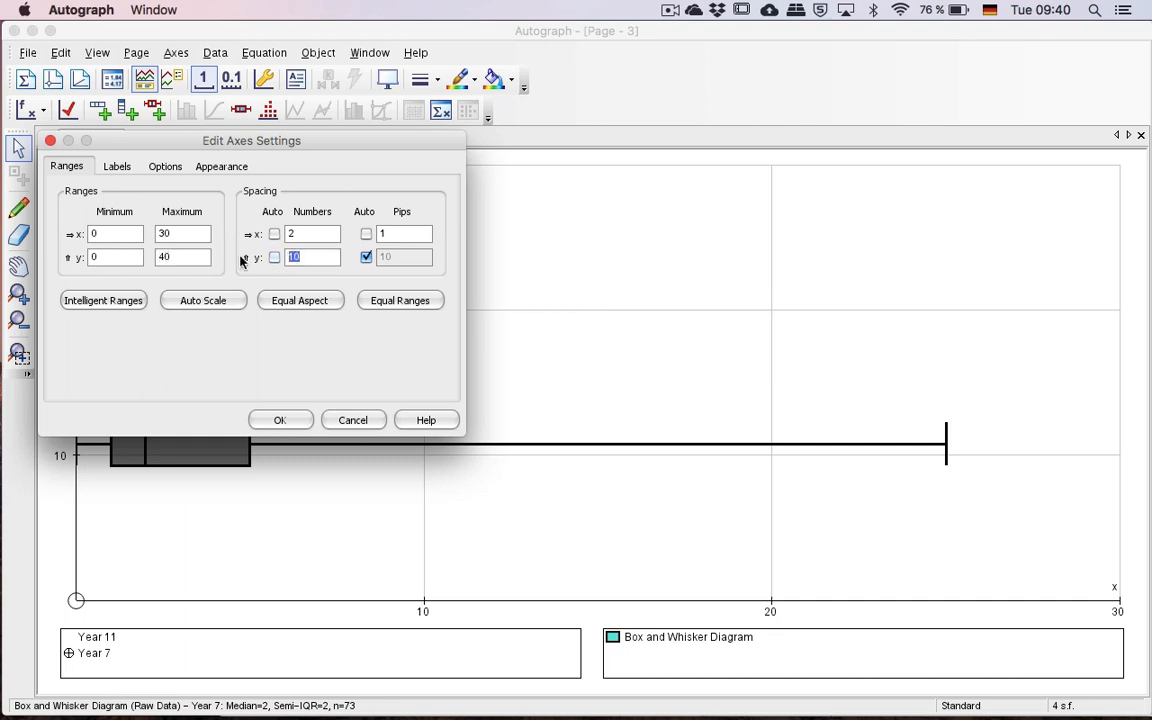
pyautogui.write('40')
pyautogui.click(366, 257)
pyautogui.write('40')
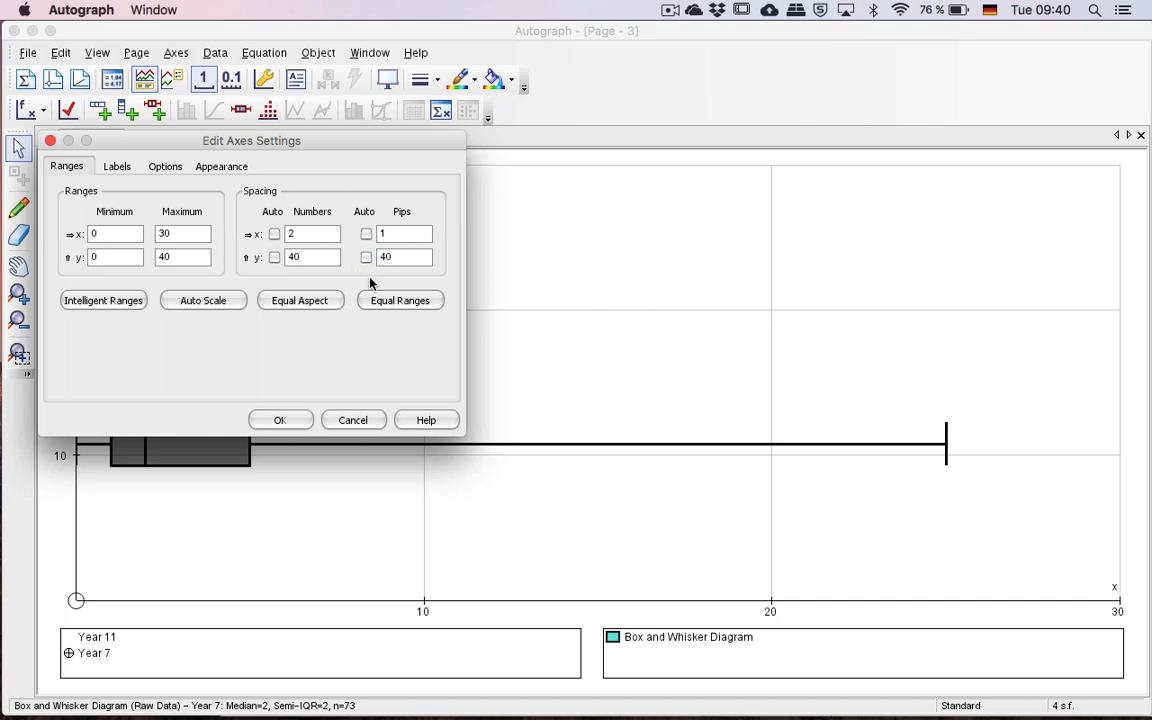
# Label the x-axis "Hours of TV watched after School", clear the y-axis label, and apply the axes settings.
pyautogui.click(116, 165)
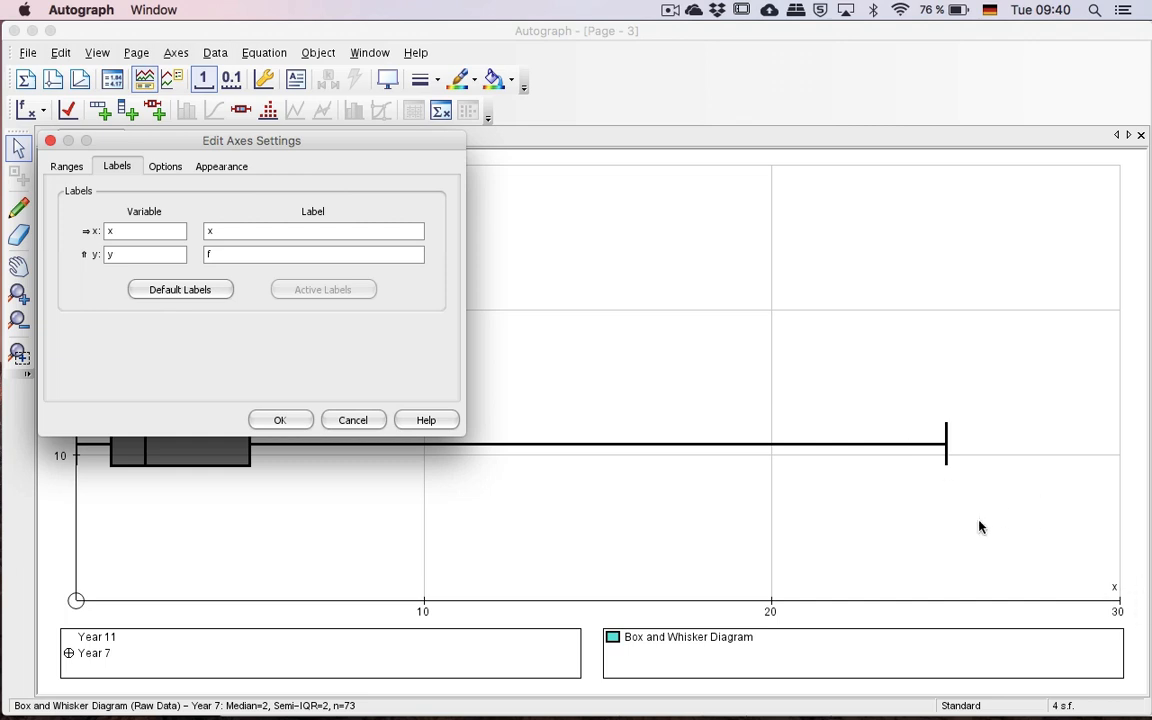
pyautogui.doubleClick(239, 235)
pyautogui.write('Hours of TV watched after School')
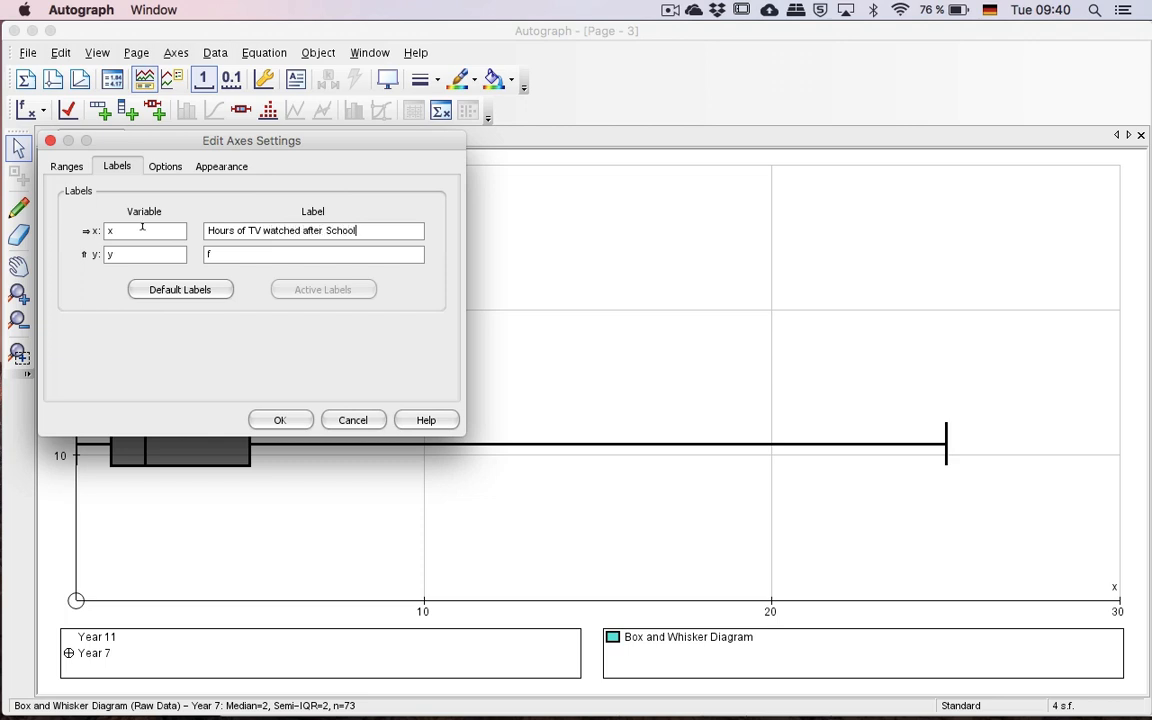
pyautogui.click(284, 420)
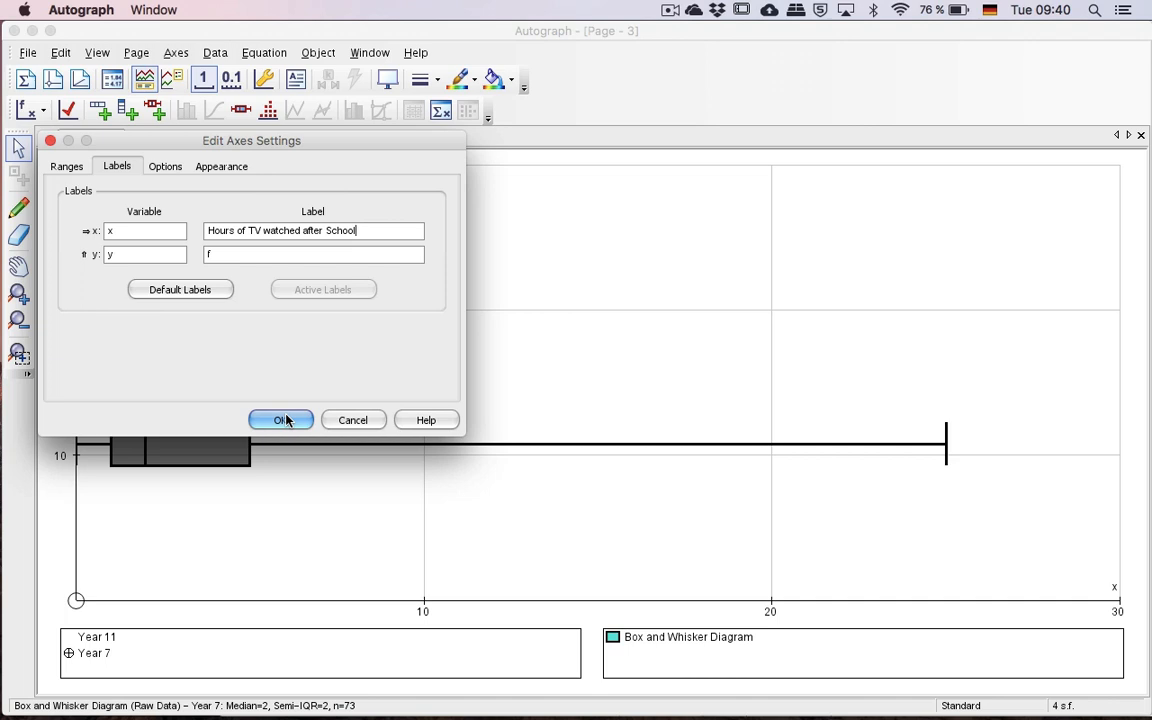
pyautogui.click(212, 255)
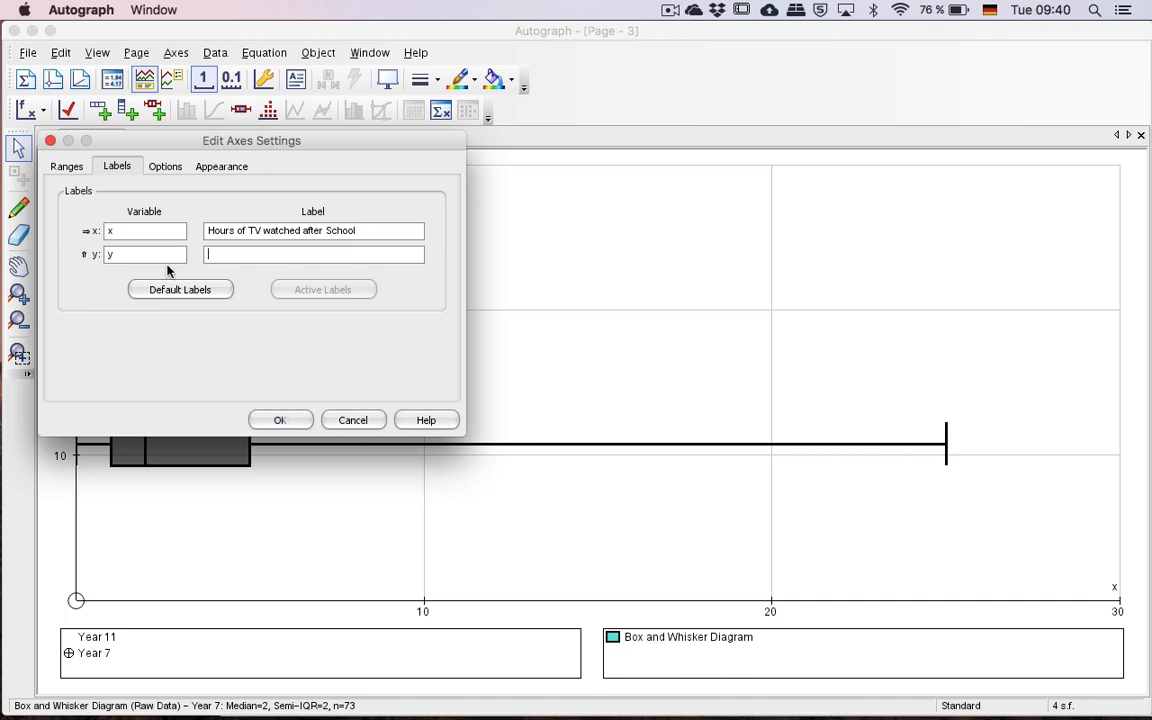
pyautogui.click(285, 419)
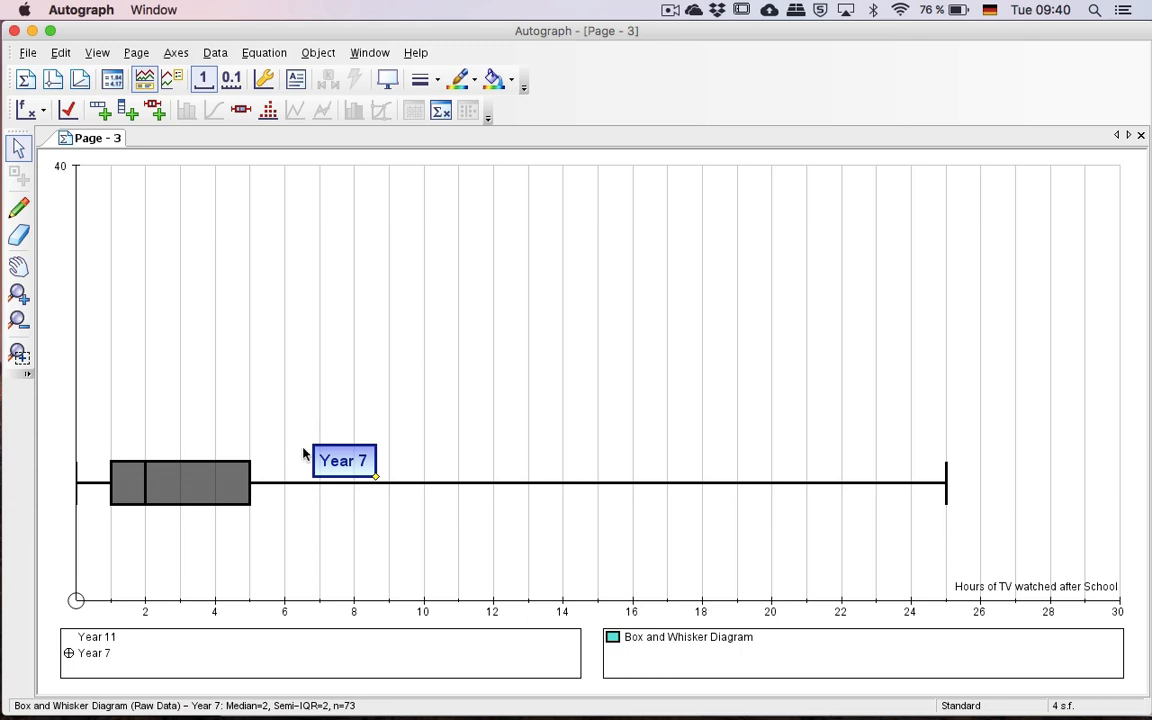
# Add a box and whisker diagram for the Year 11 data set.
pyautogui.click(97, 639)
pyautogui.click(243, 111)
pyautogui.click(86, 234)
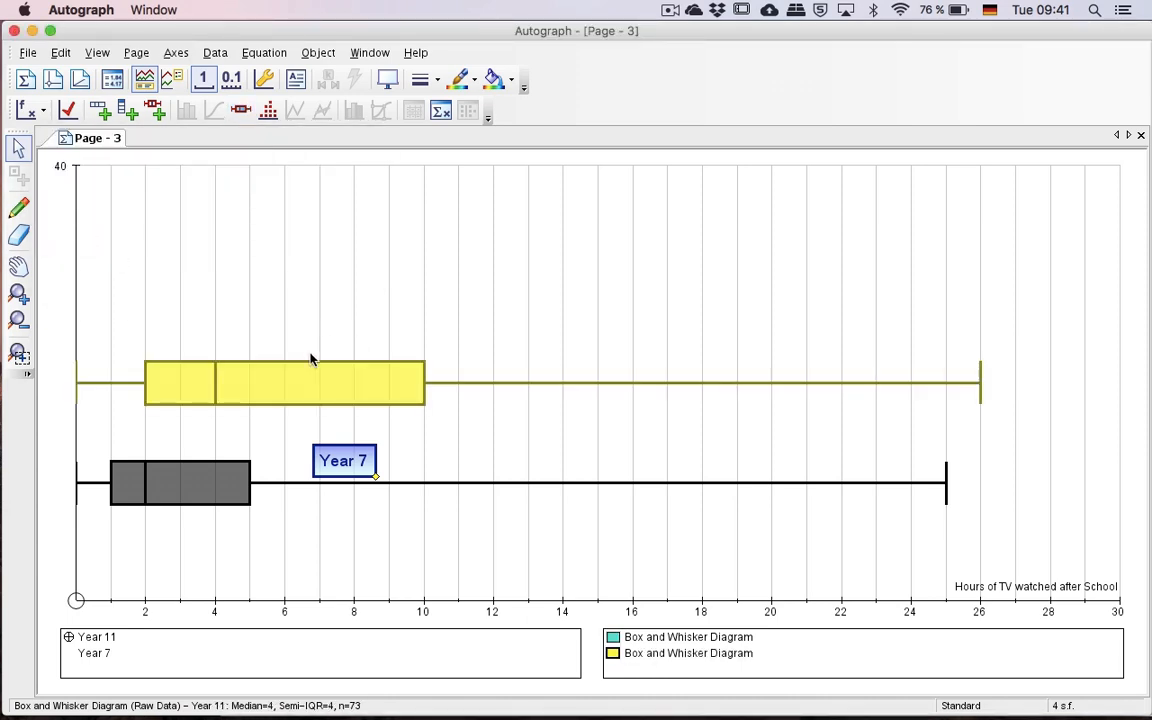
# Move the Year 11 box plot below the Year 7 plot and add the text label "Year 11" just above its upper whisker.
pyautogui.moveTo(298, 482); pyautogui.dragTo(302, 551)
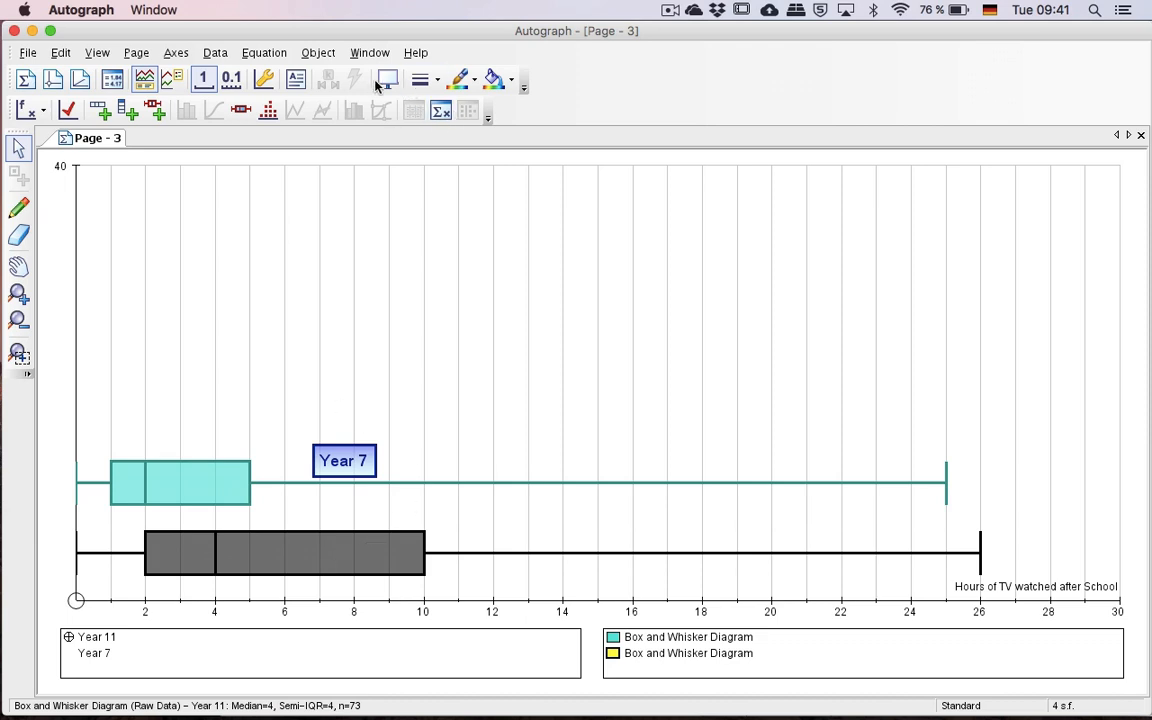
pyautogui.click(295, 79)
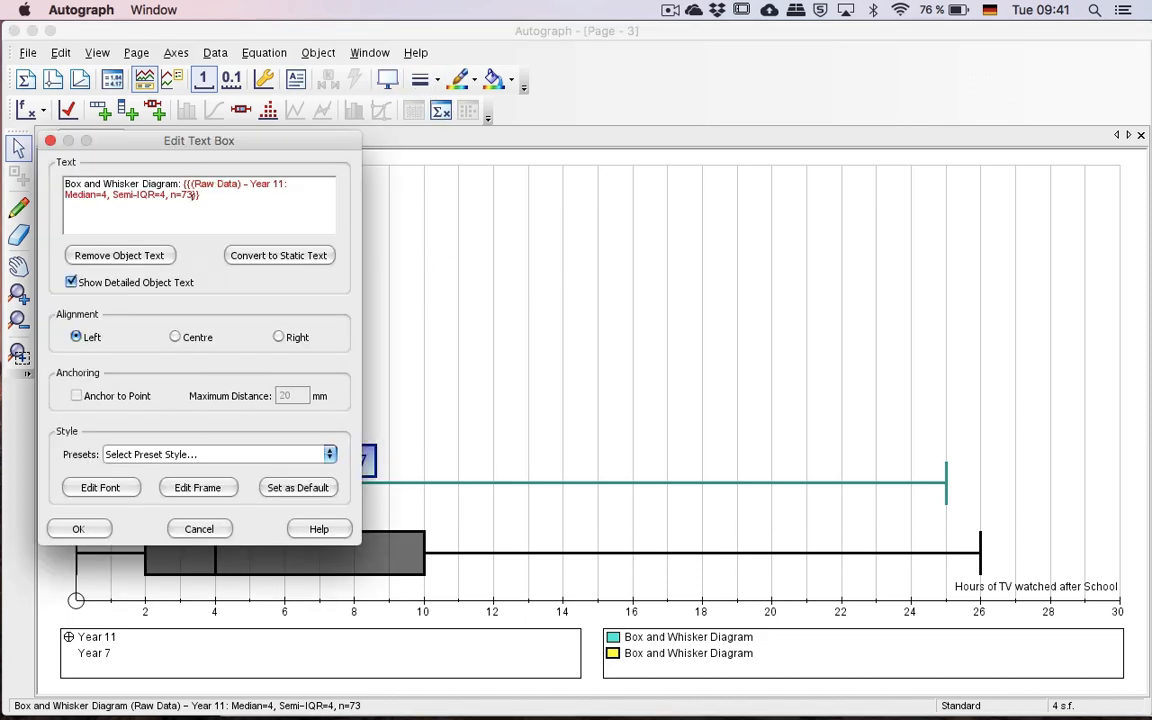
pyautogui.press('super+a')
pyautogui.write('Year')
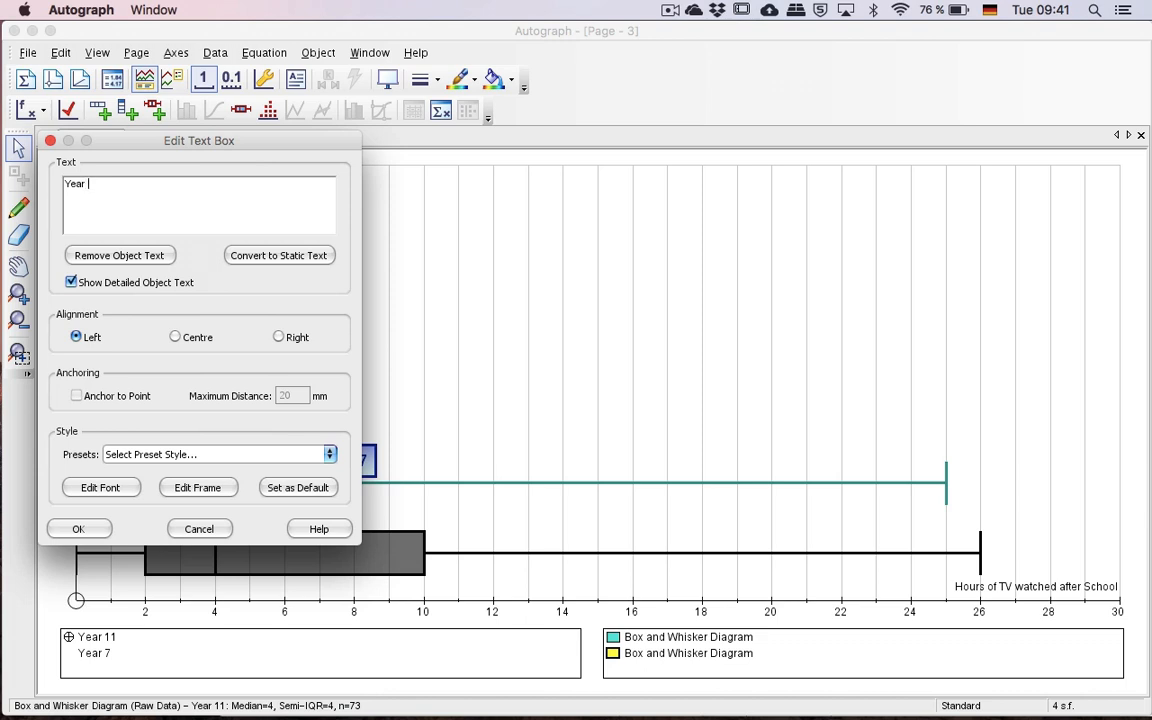
pyautogui.write(' 11')
pyautogui.click(78, 529)
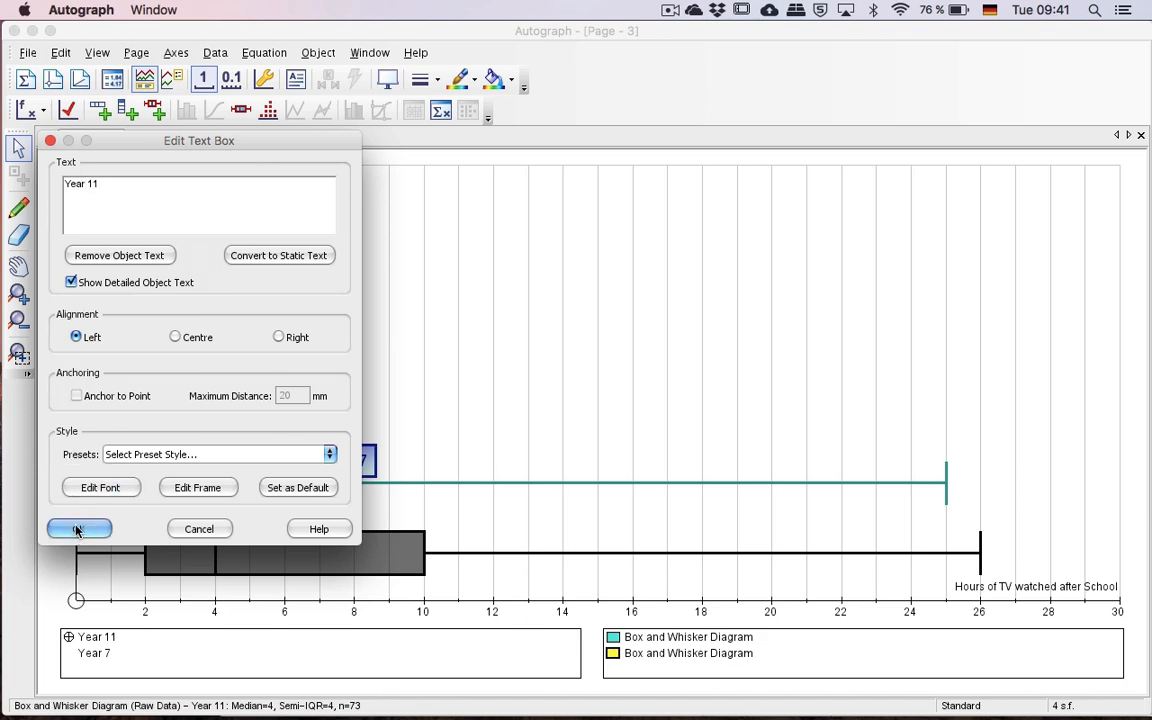
pyautogui.moveTo(599, 386); pyautogui.dragTo(557, 535)
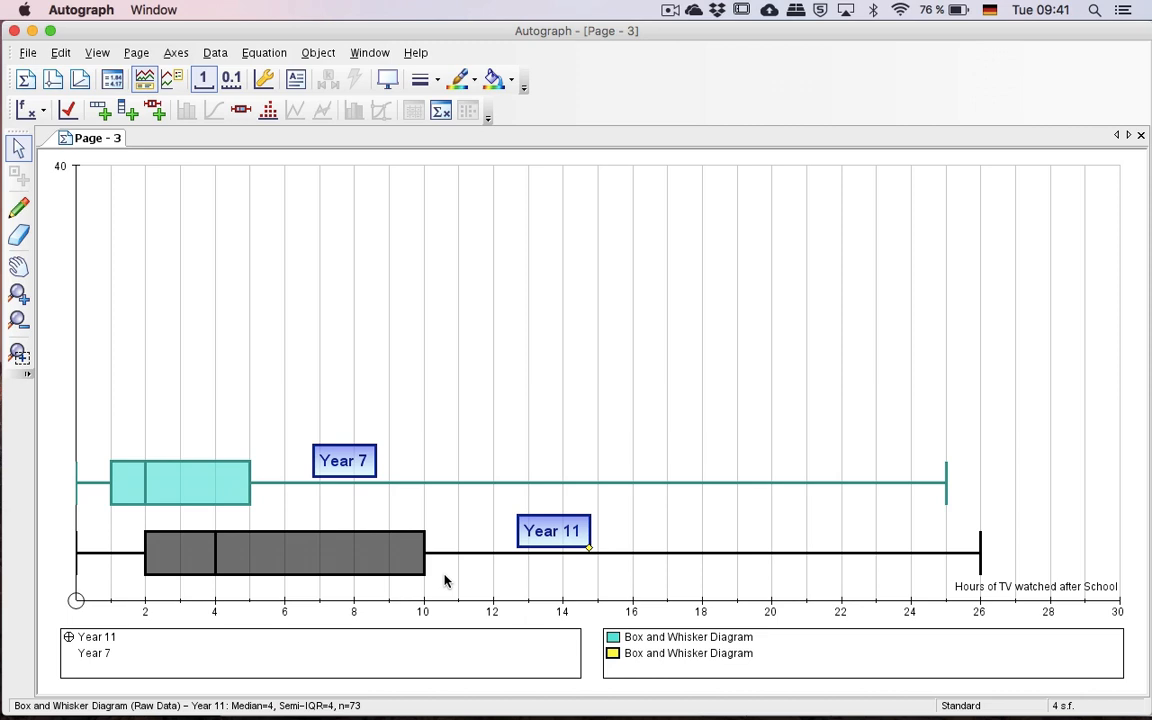
# Show the statistics results for the Year 7 data set and place their window clear of the box plots.
pyautogui.click(97, 654)
pyautogui.click(441, 110)
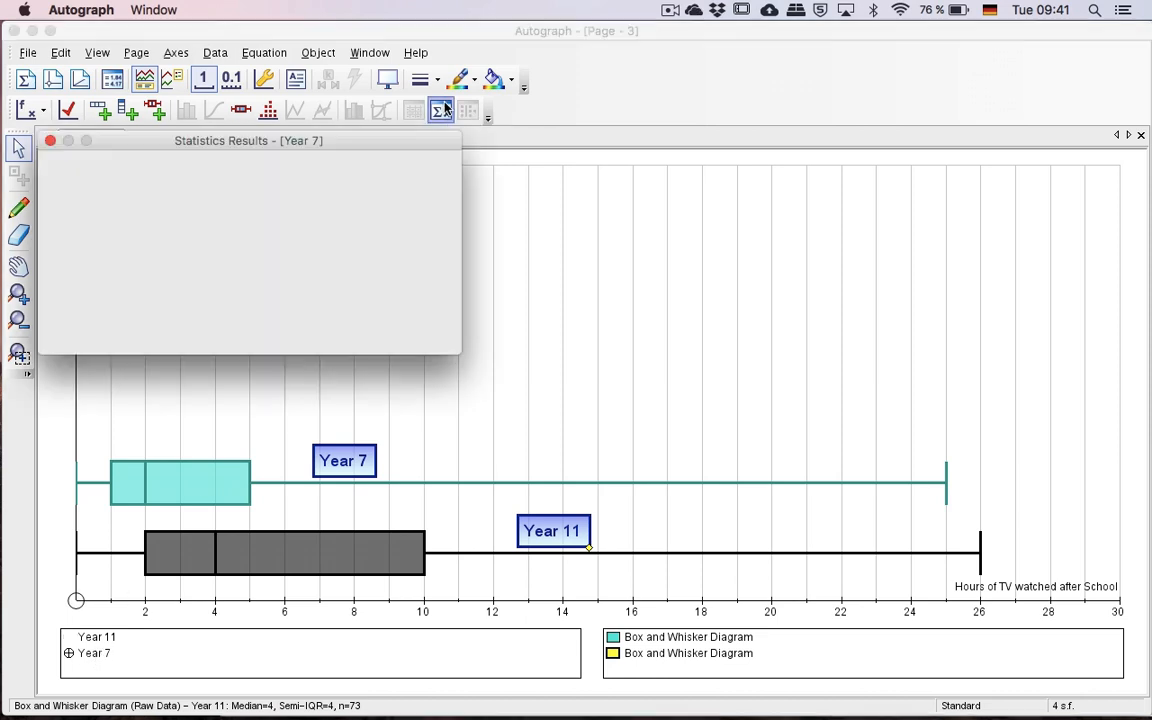
pyautogui.moveTo(142, 145); pyautogui.dragTo(1042, 153)
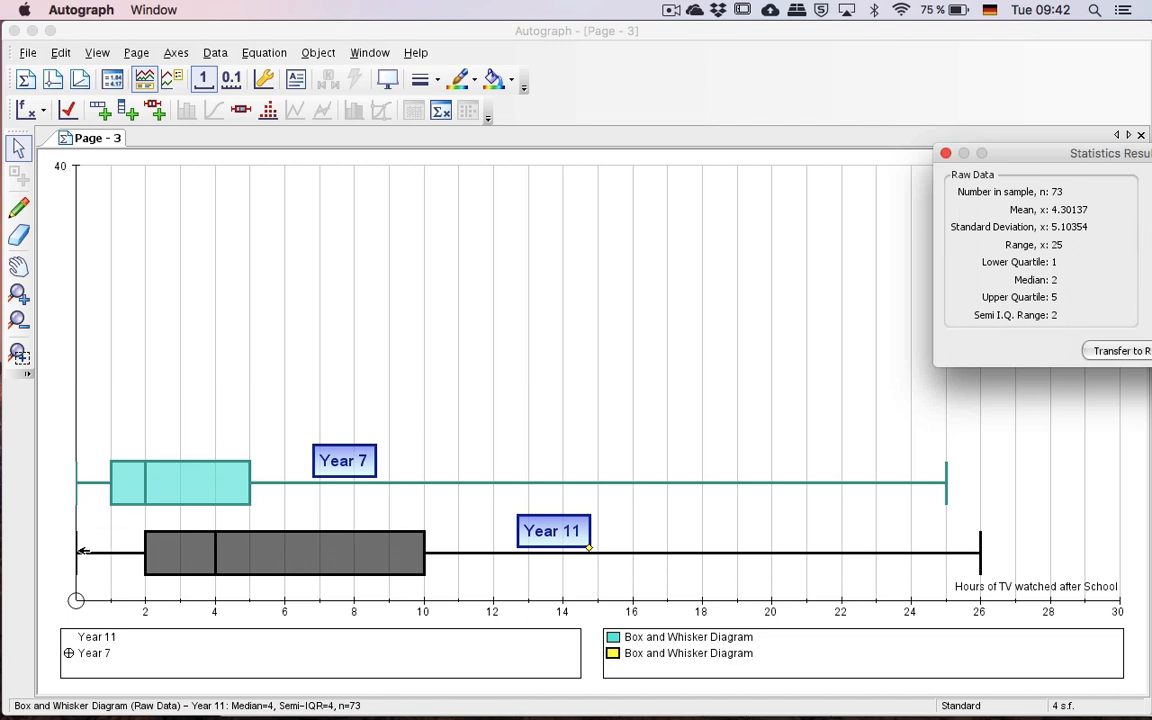
# Show the statistics results for the Year 11 data set and place their window directly below the Year 7 results.
pyautogui.click(380, 533)
pyautogui.click(105, 641)
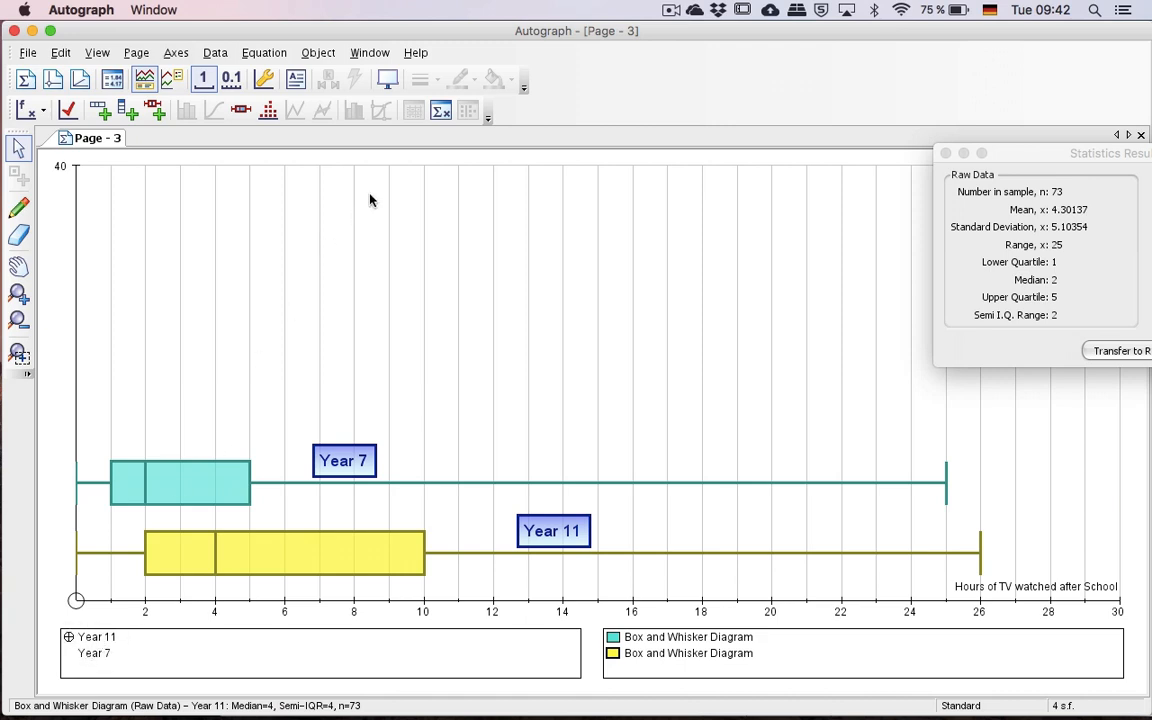
pyautogui.click(441, 110)
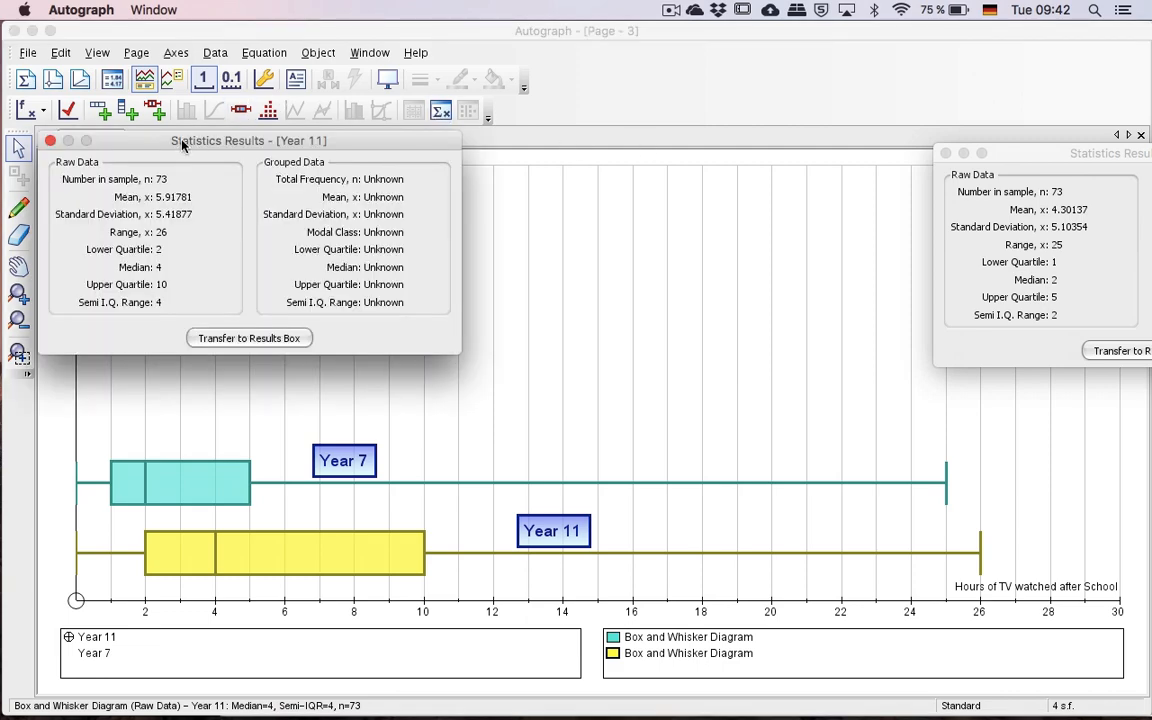
pyautogui.moveTo(182, 144); pyautogui.dragTo(1028, 381)
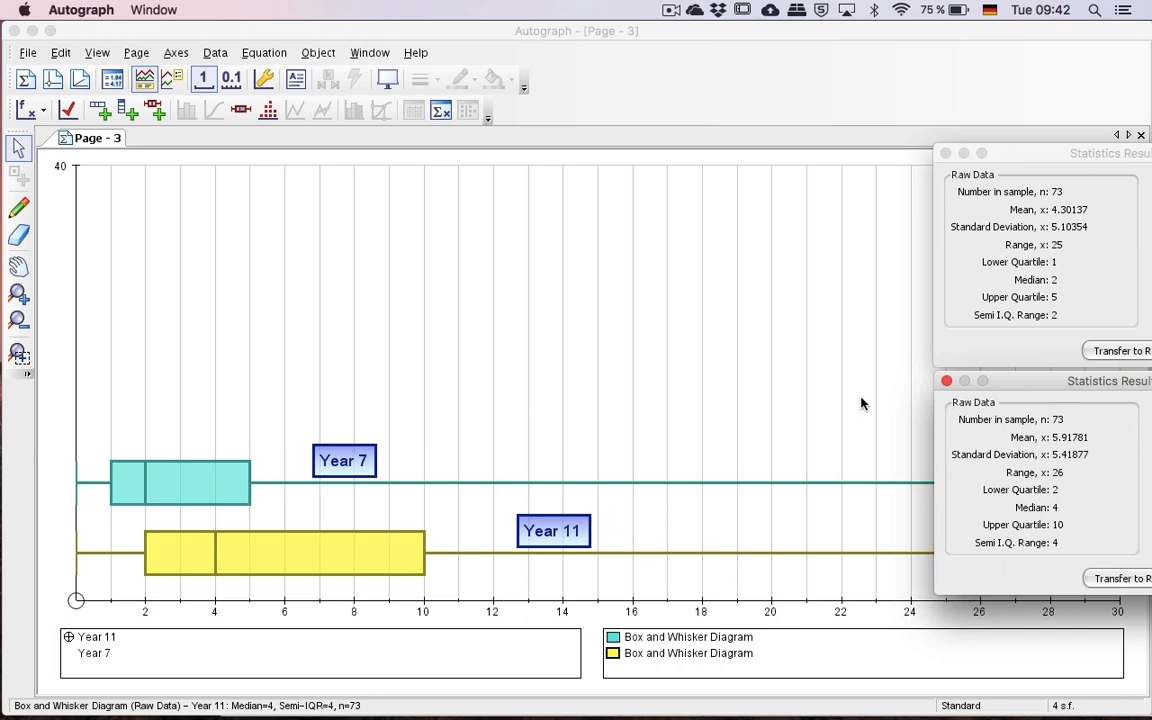
# Rearrange the two statistics windows so the Year 11 results sit above the Year 7 results without overlapping.
pyautogui.moveTo(1023, 383); pyautogui.dragTo(1032, 31)
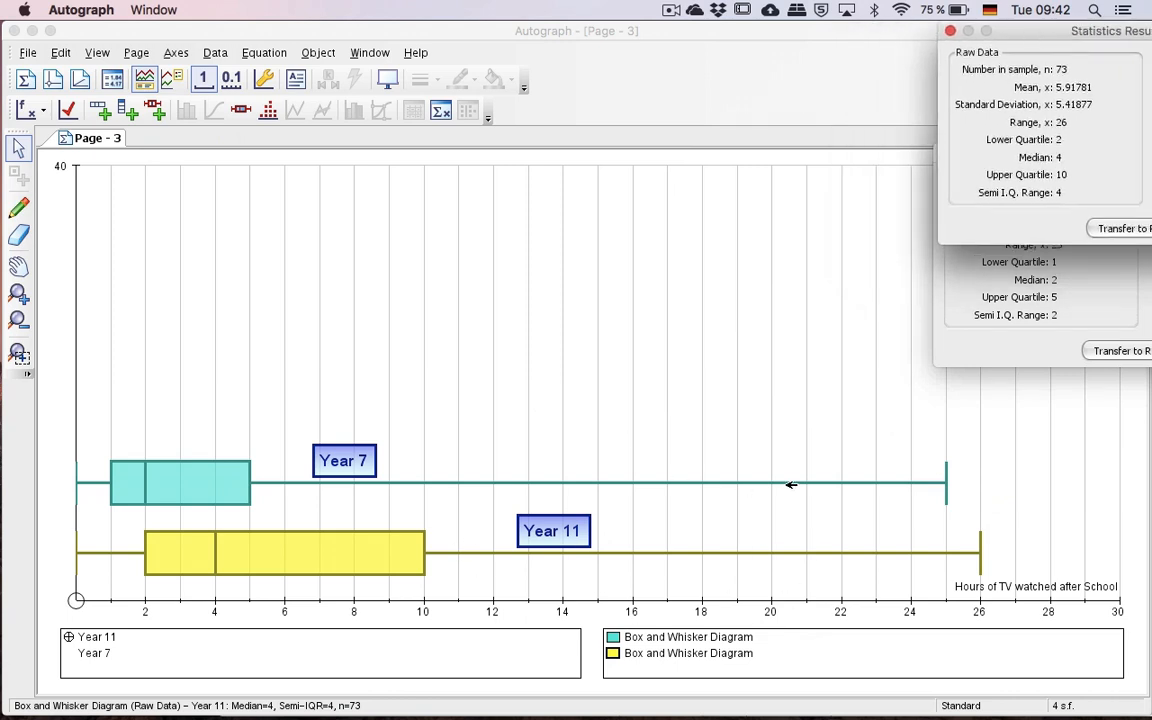
pyautogui.click(1003, 352)
pyautogui.moveTo(1025, 155); pyautogui.dragTo(1031, 260)
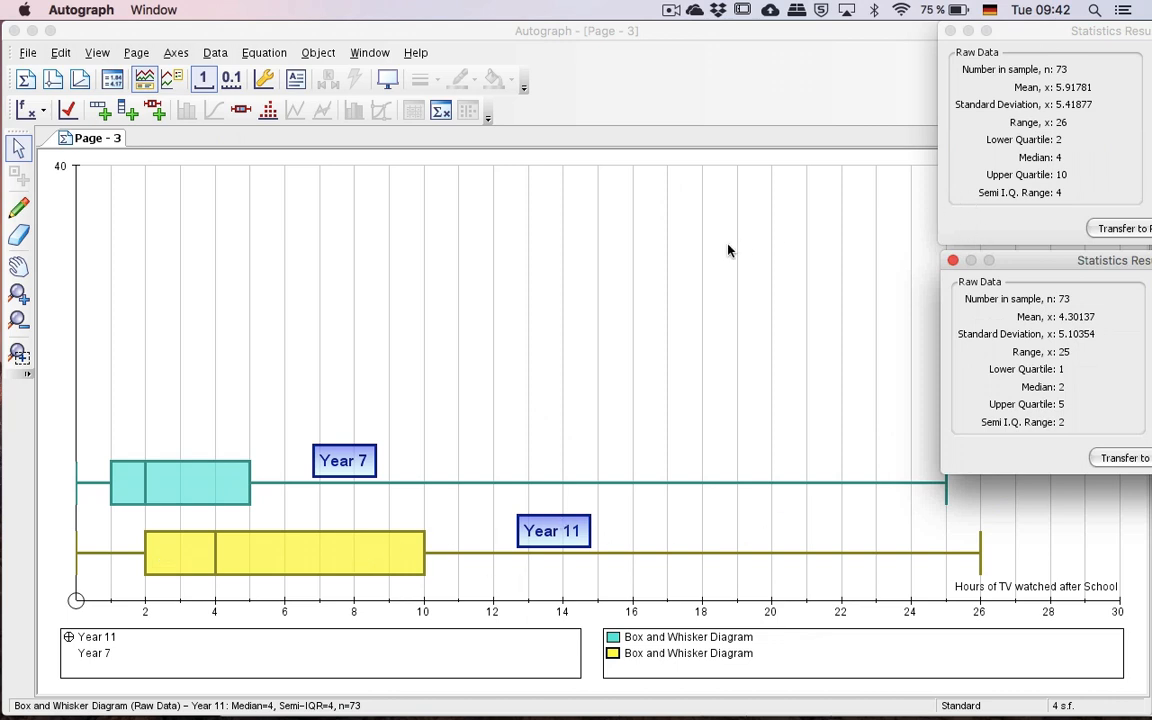
pyautogui.hotkey('ctrl', 'Right')
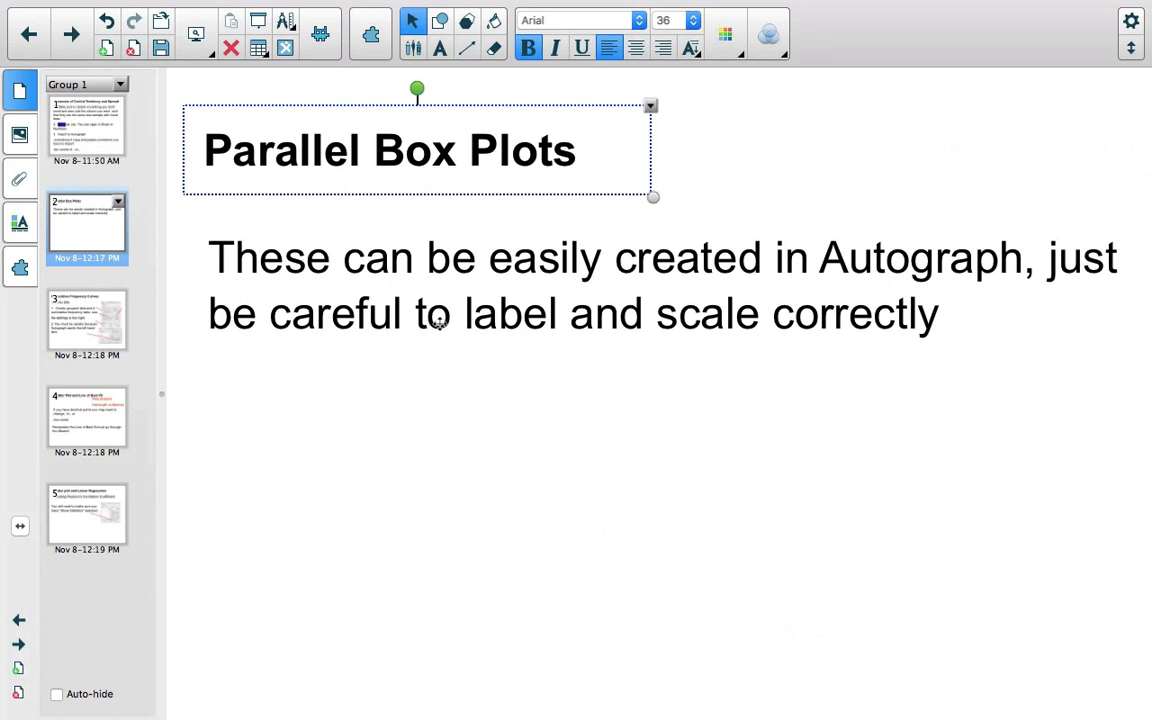
pyautogui.click(670, 10)
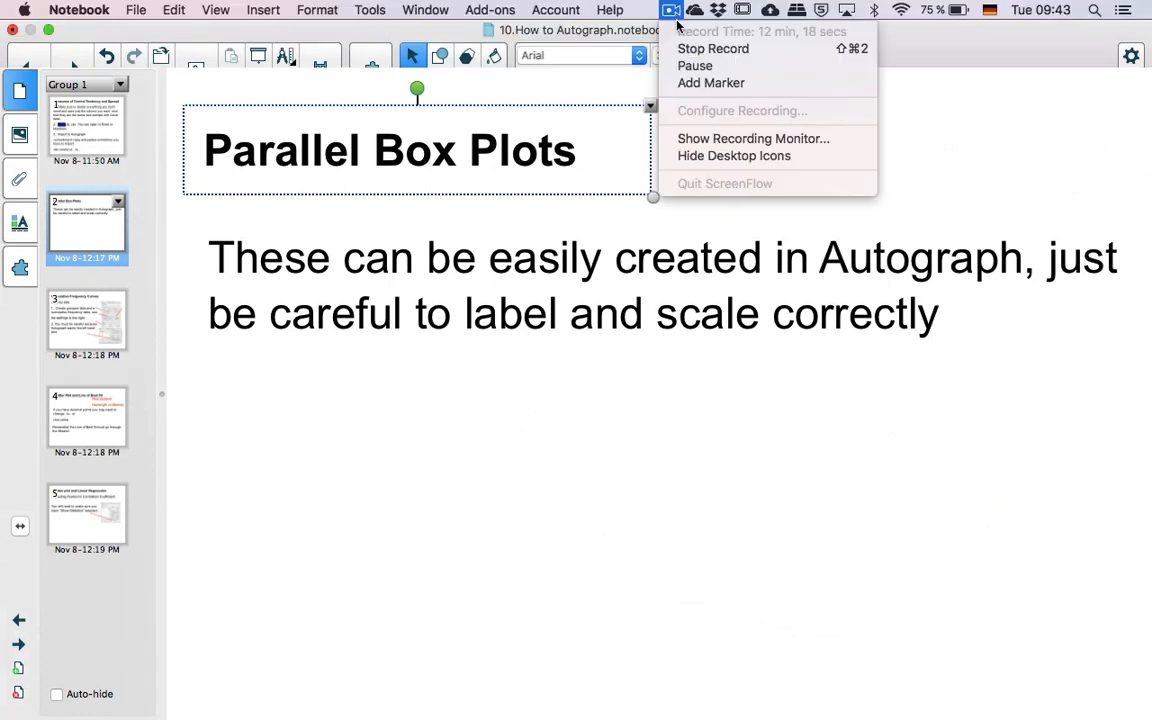